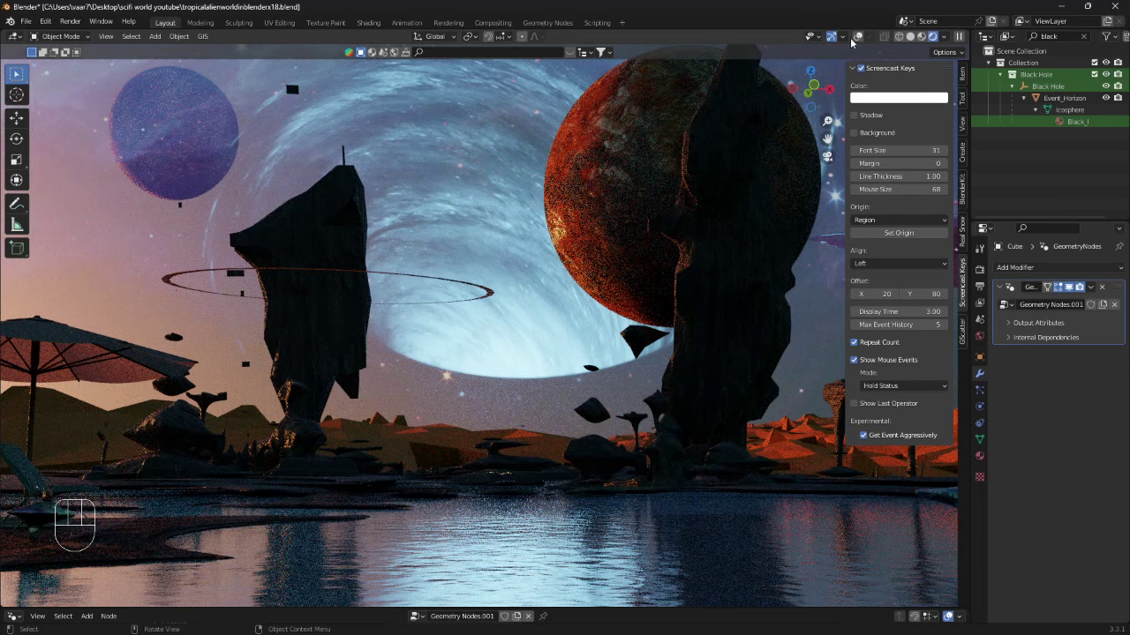
Step: Set the second Max value of the Volume Cube node to 7.730 for the tall rock in front of the red planet
left_click(706, 309)
middle_click_drag(706, 309, 549, 256, "shift")
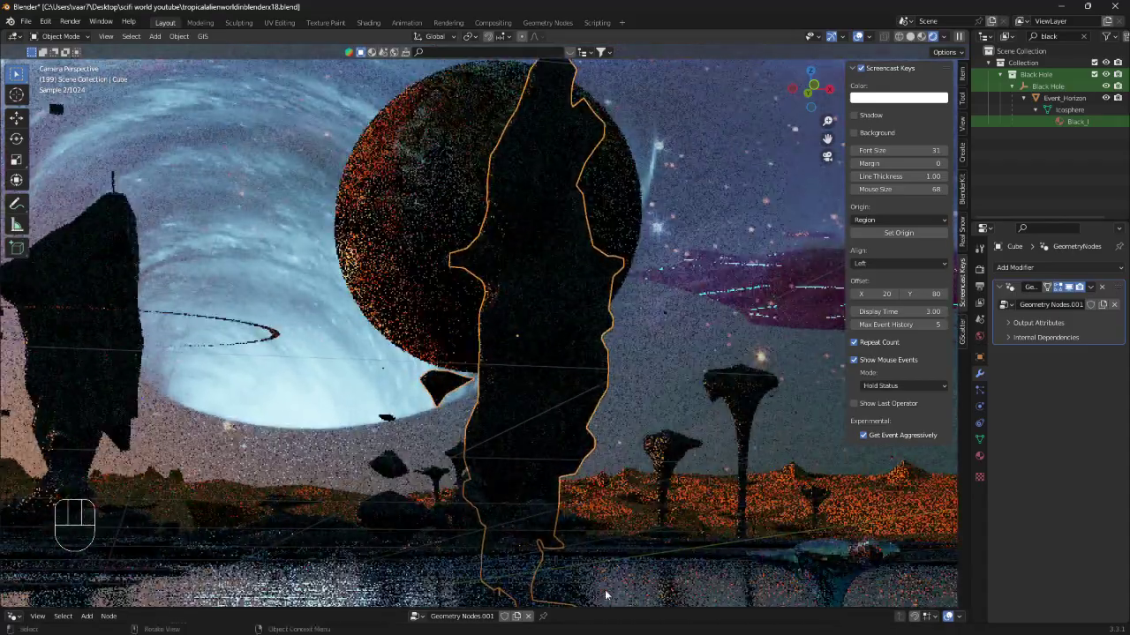
left_click_drag(608, 608, 672, 402)
middle_click_drag(538, 550, 609, 586)
scroll(611, 616, "up", 1)
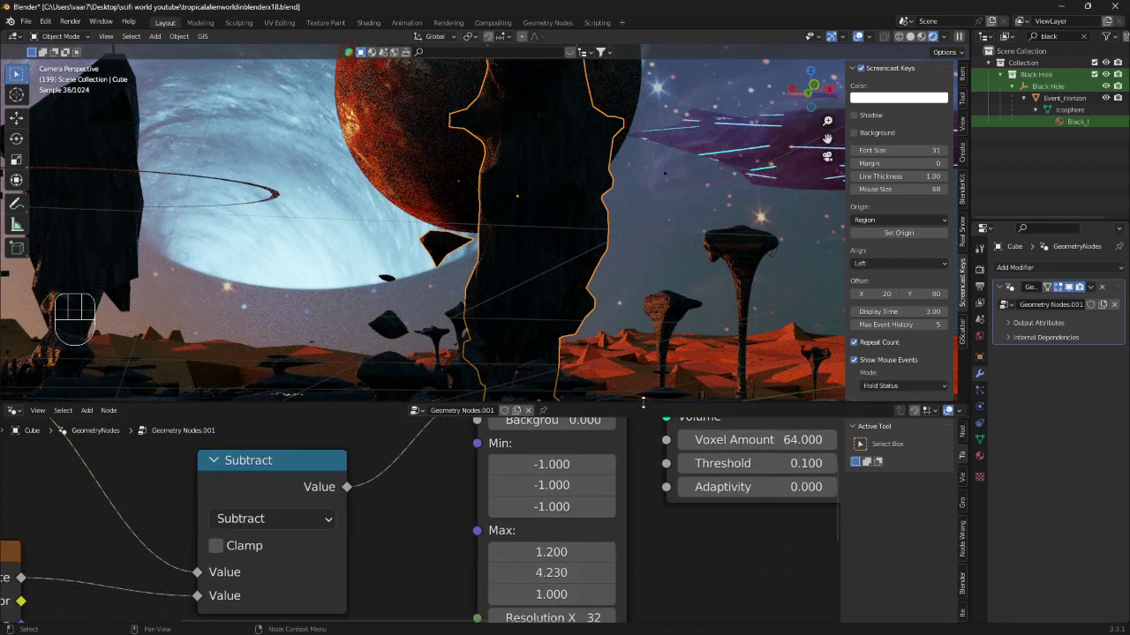
left_click_drag(642, 402, 642, 417)
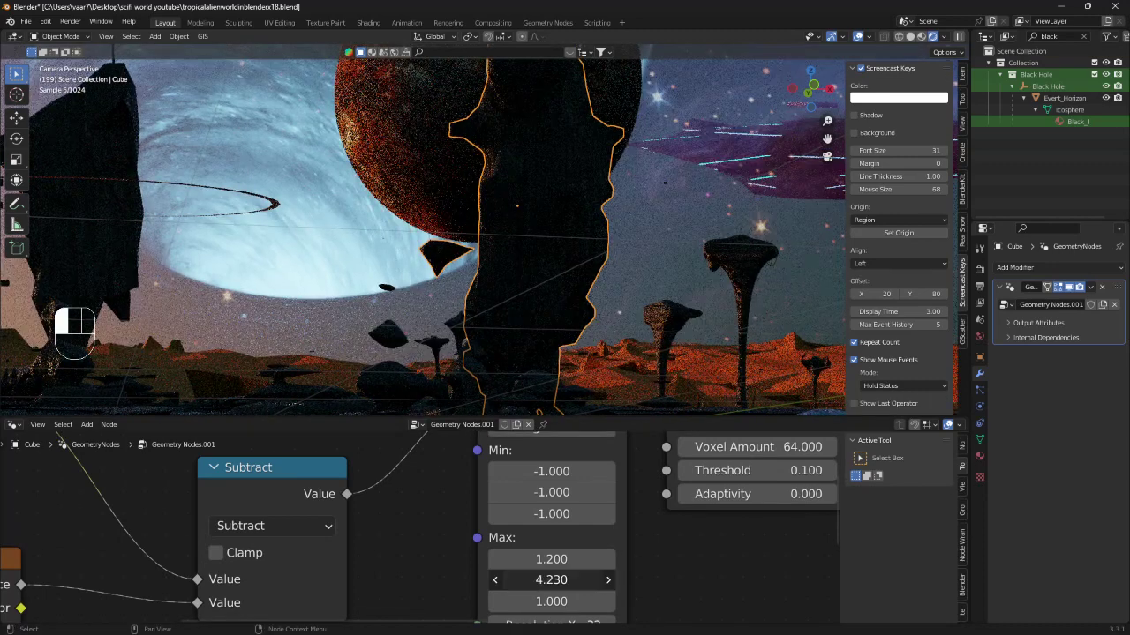
left_click_drag(552, 580, 707, 579)
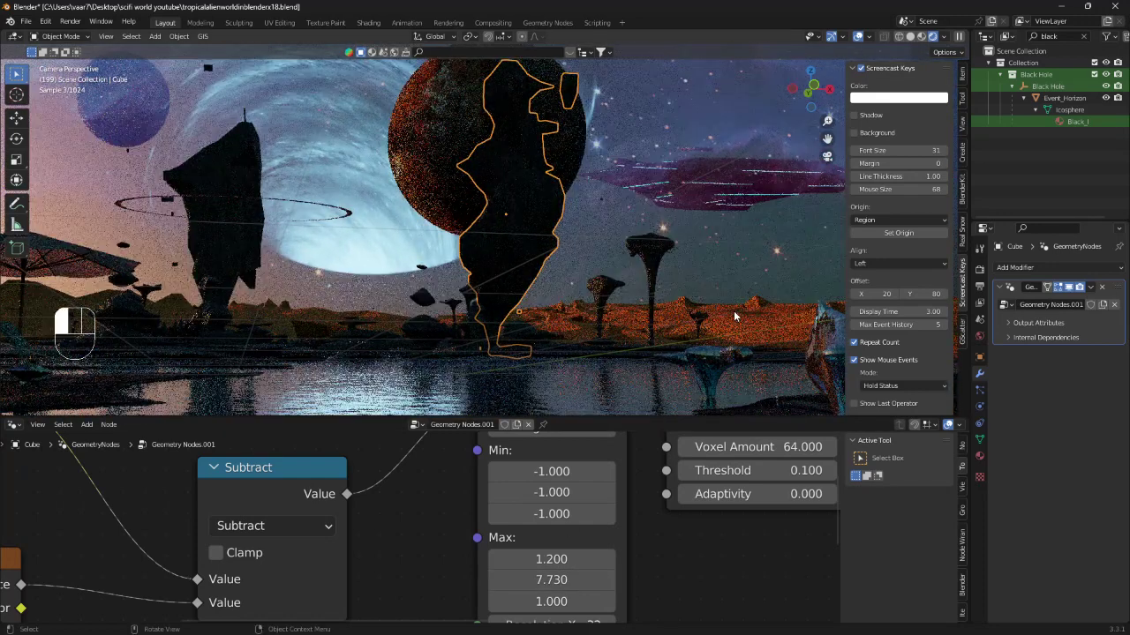
Step: Try a first Min value of -22.1 on the desert terrain's volume node and undo the change
left_click(733, 310)
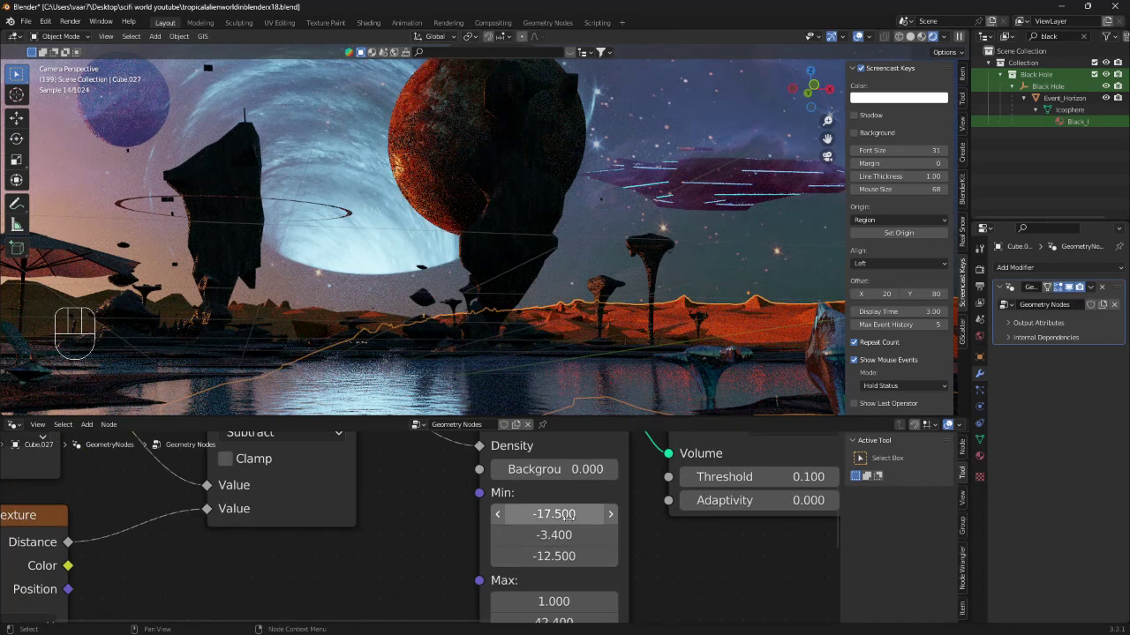
left_click_drag(568, 515, 364, 514)
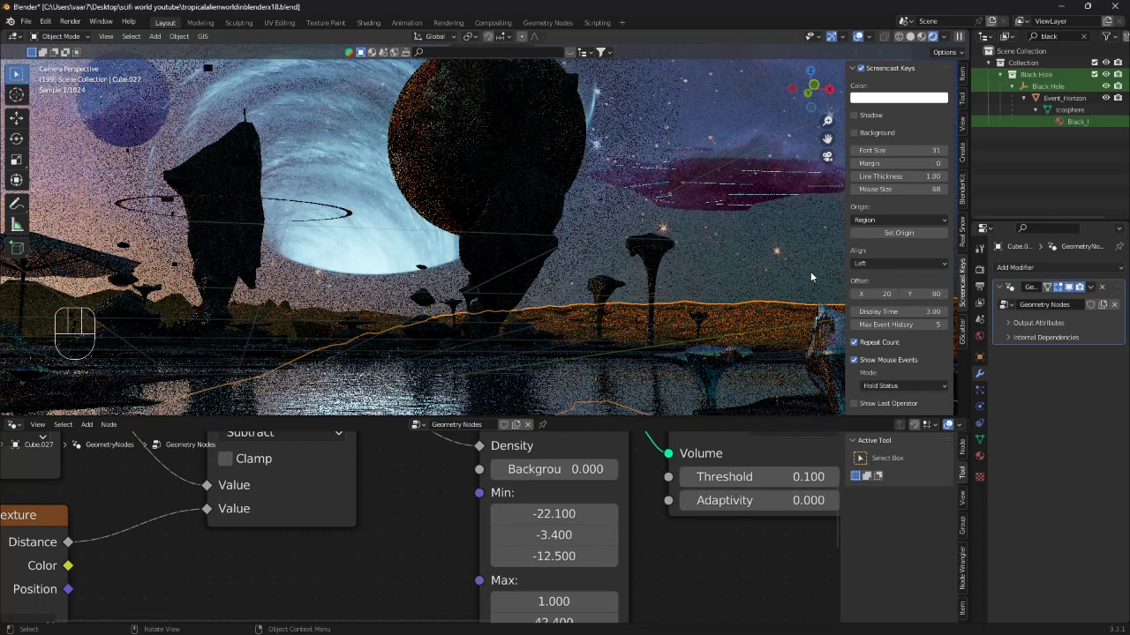
key("ctrl+z")
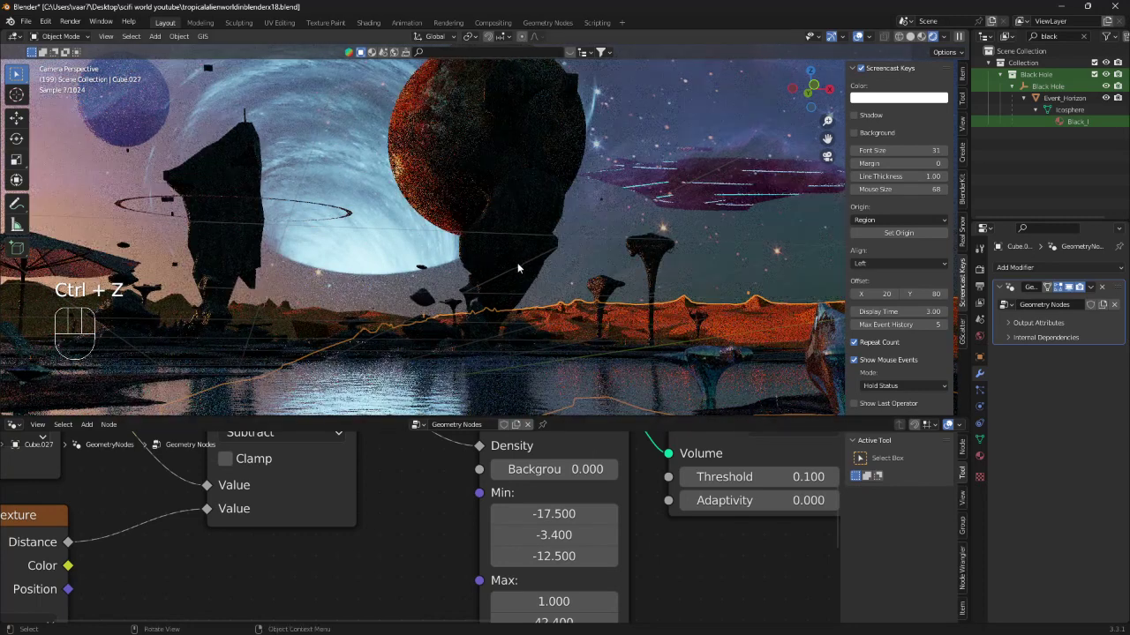
Step: Switch the viewport to solid shading and hide all objects in the scene
middle_click_drag(514, 263, 583, 258)
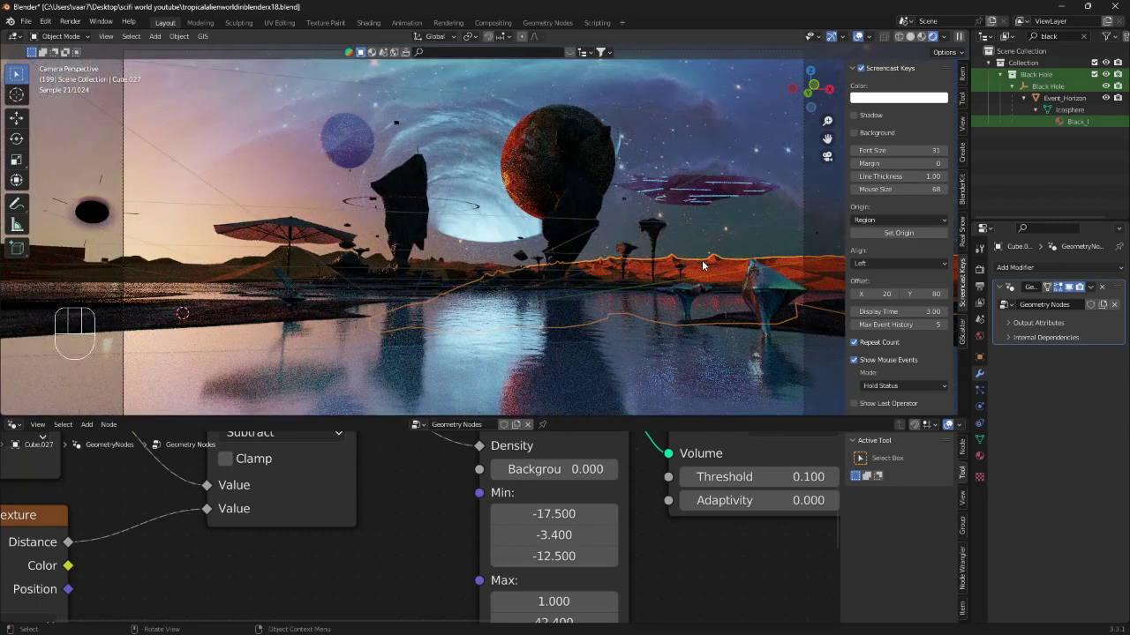
left_click(911, 37)
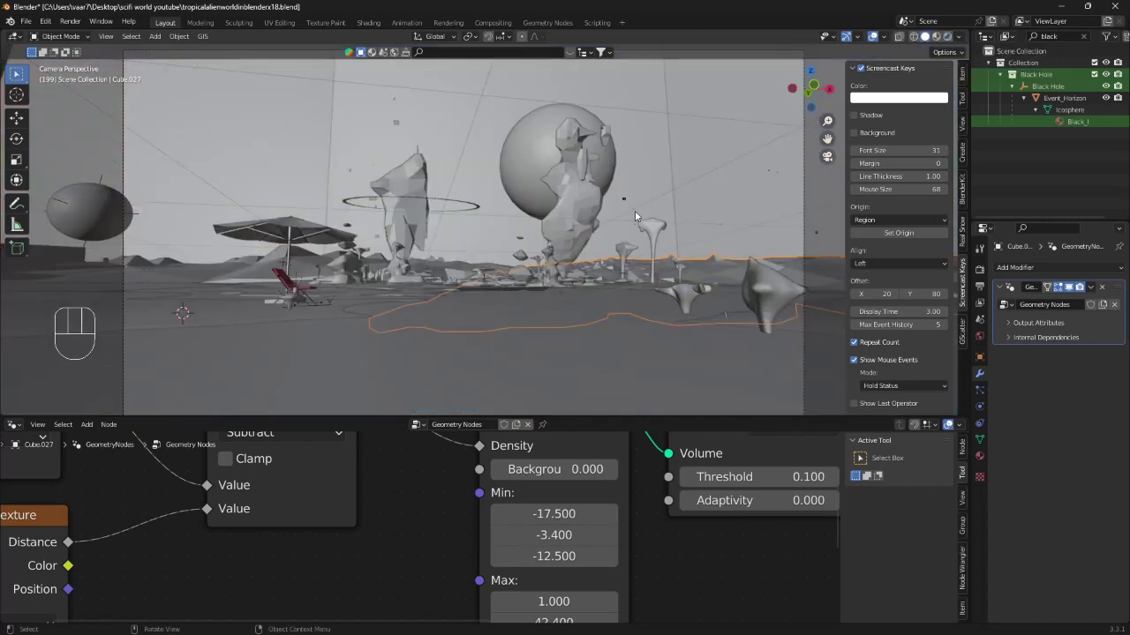
key("a")
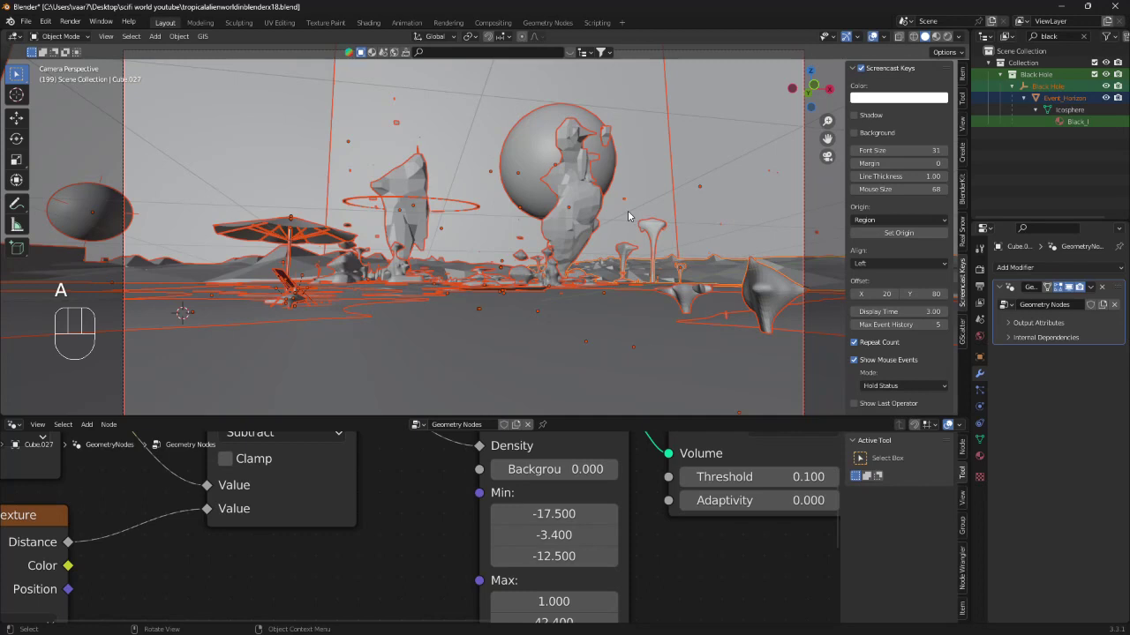
key("h")
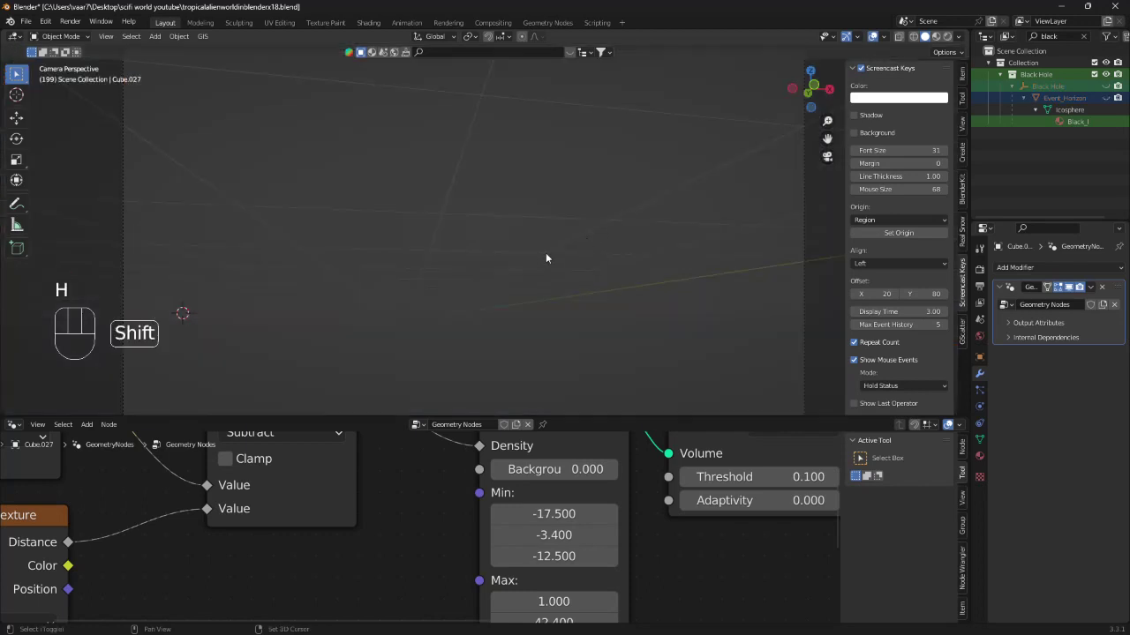
Step: Snap the 3D cursor to the world origin and add a 2 m cube there
key("shift+s")
left_click(466, 296)
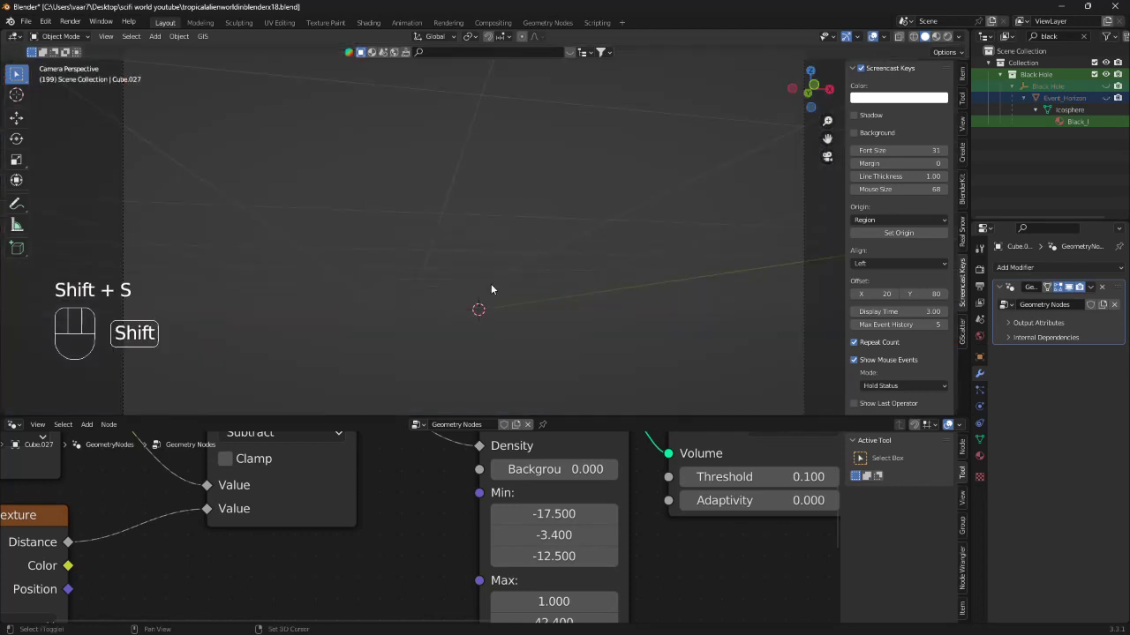
key("shift+a")
mouse_move(491, 284)
left_click(565, 297)
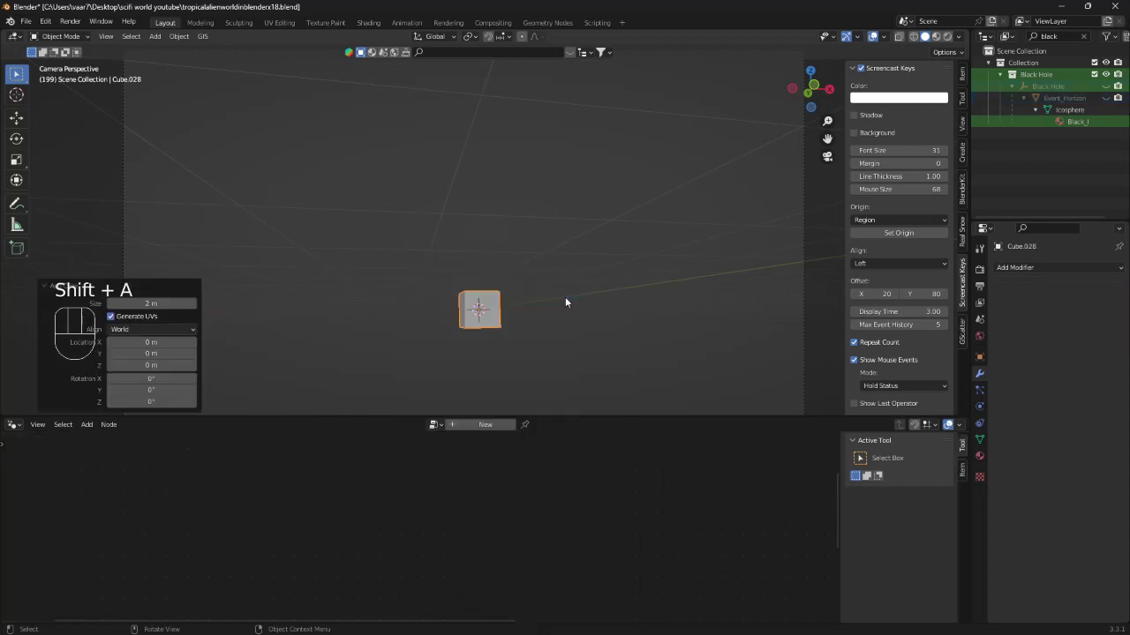
Step: Scale the new cube up by about 5.9 and rotate it about -12.9° around the Z axis
key("s")
left_click(892, 240)
key("r")
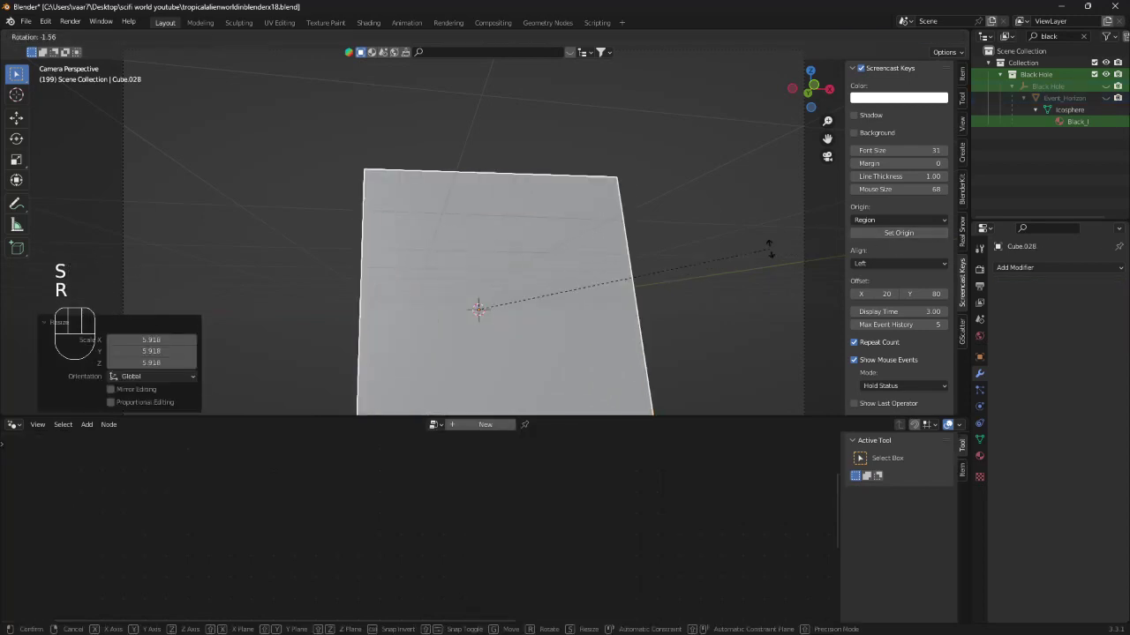
key("z")
left_click(757, 196)
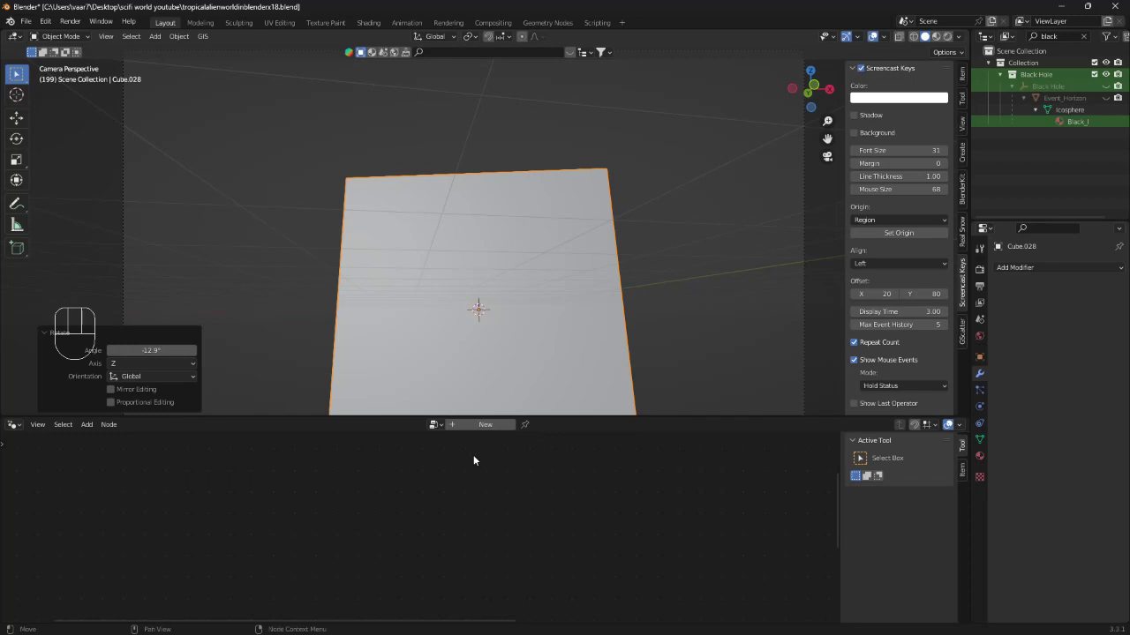
Step: Create a new geometry node tree for the cube in the Geometry Node Editor
left_click(13, 425)
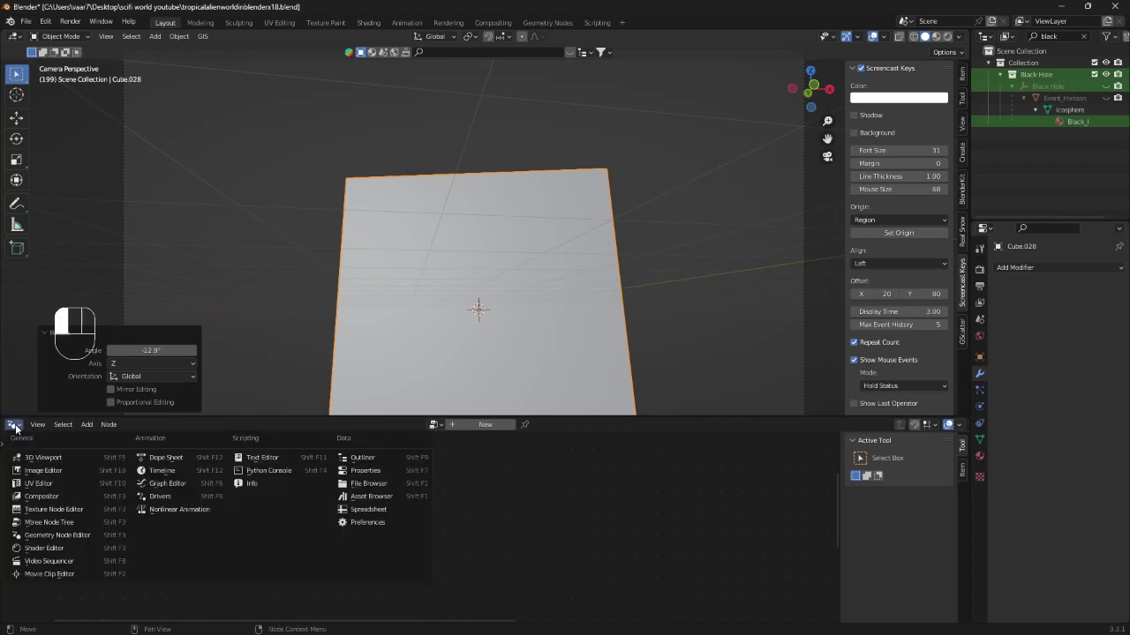
left_click(64, 537)
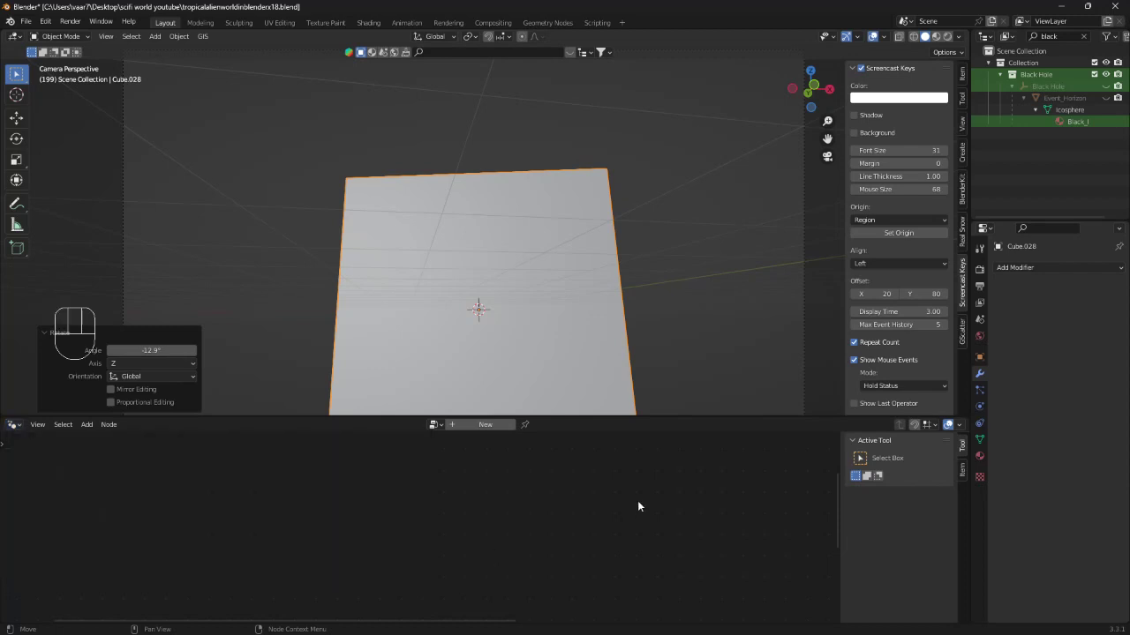
left_click(484, 424)
scroll(533, 492, "up", 4)
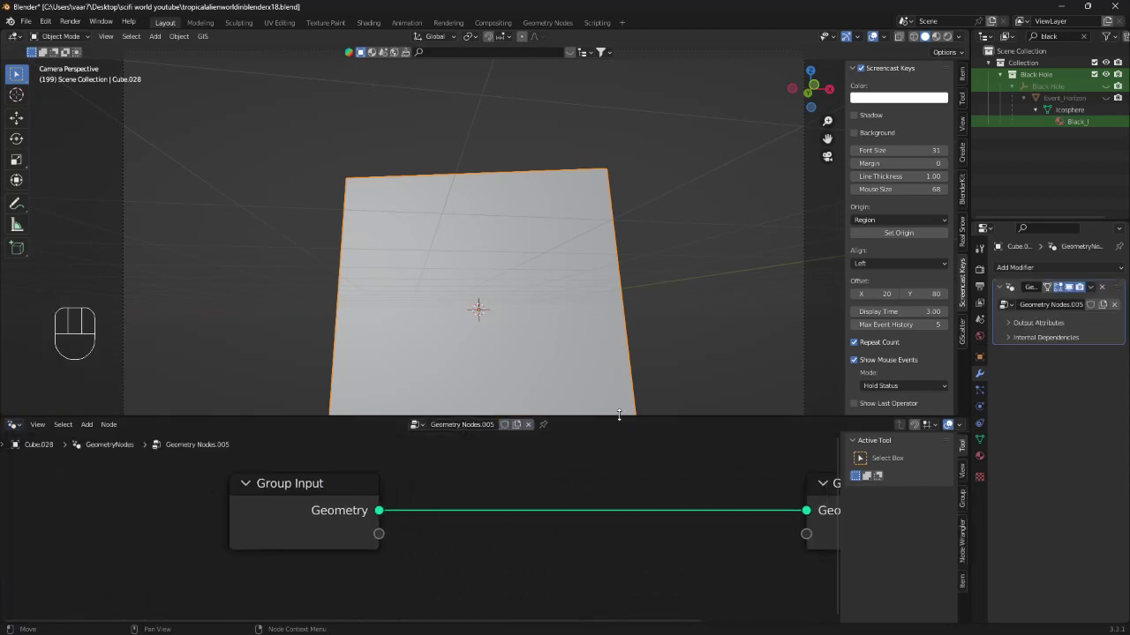
scroll(630, 378, "down", 2)
scroll(559, 480, "down", 1)
middle_click_drag(559, 480, 410, 472)
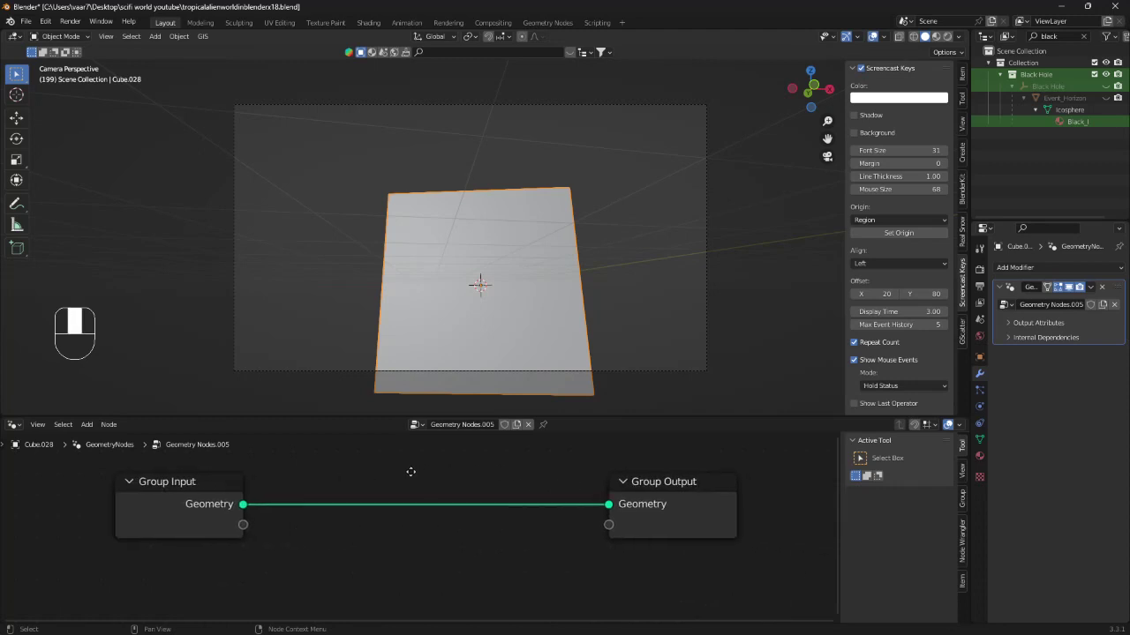
Step: Delete the Group Input node and add a Volume Cube node in its place
left_click_drag(216, 488, 361, 513)
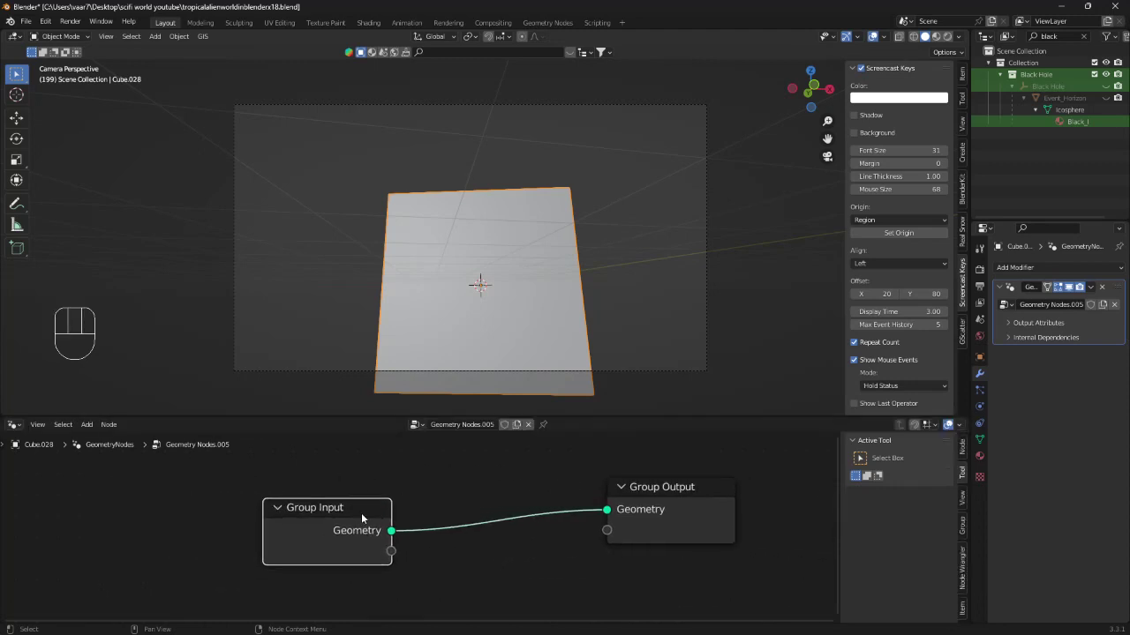
key("x")
key("shift+a")
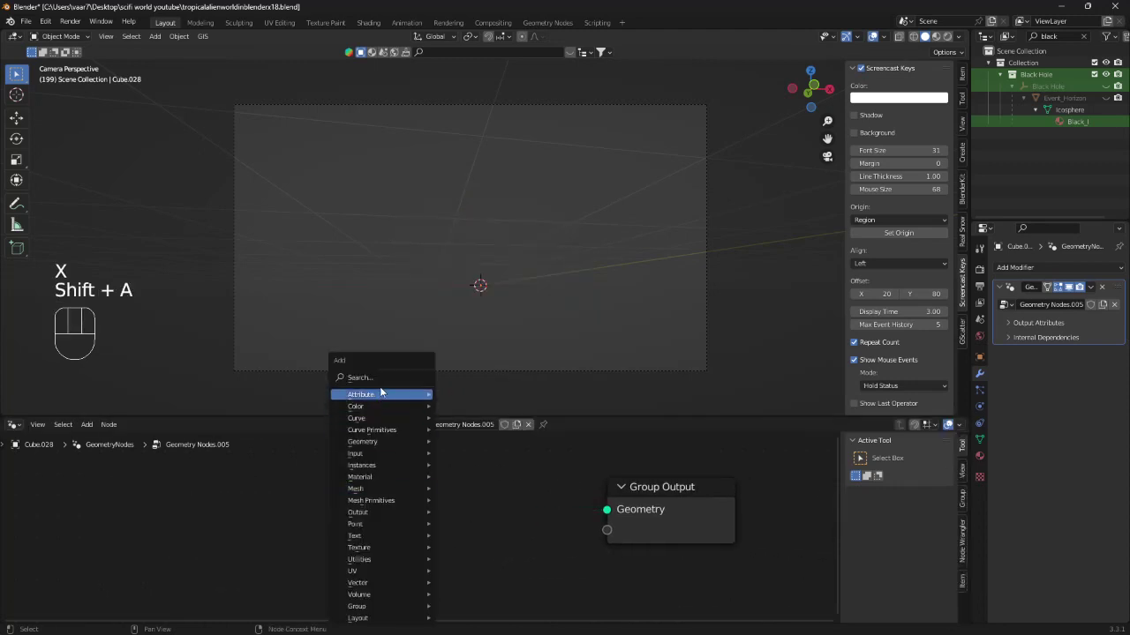
type("volu")
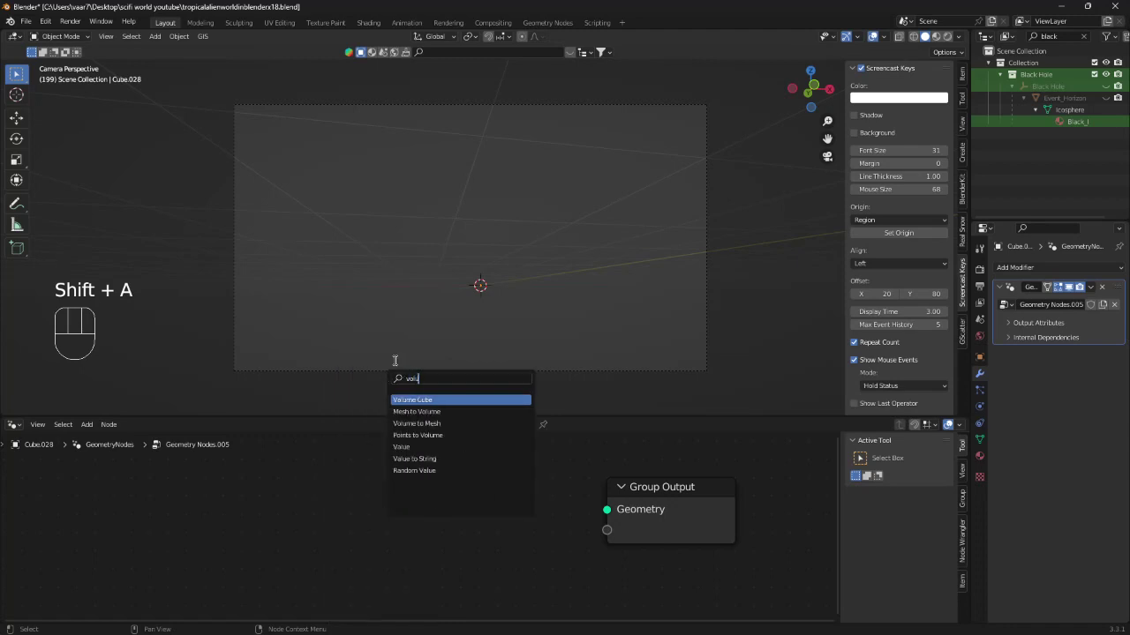
type("me")
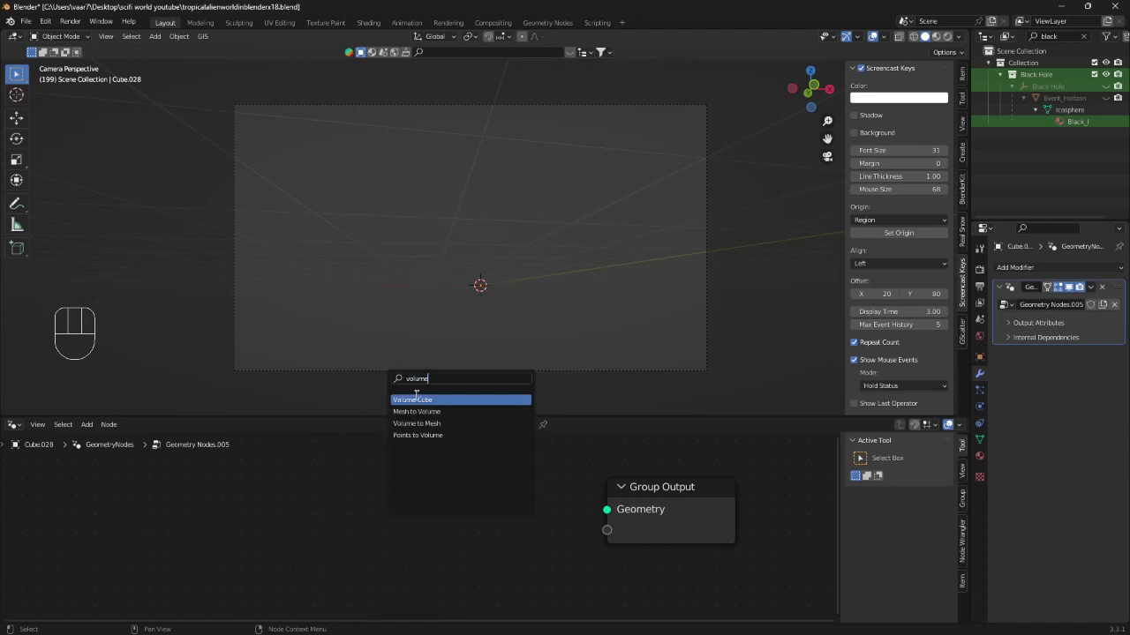
left_click(416, 399)
left_click(335, 407)
scroll(523, 493, "down", 1)
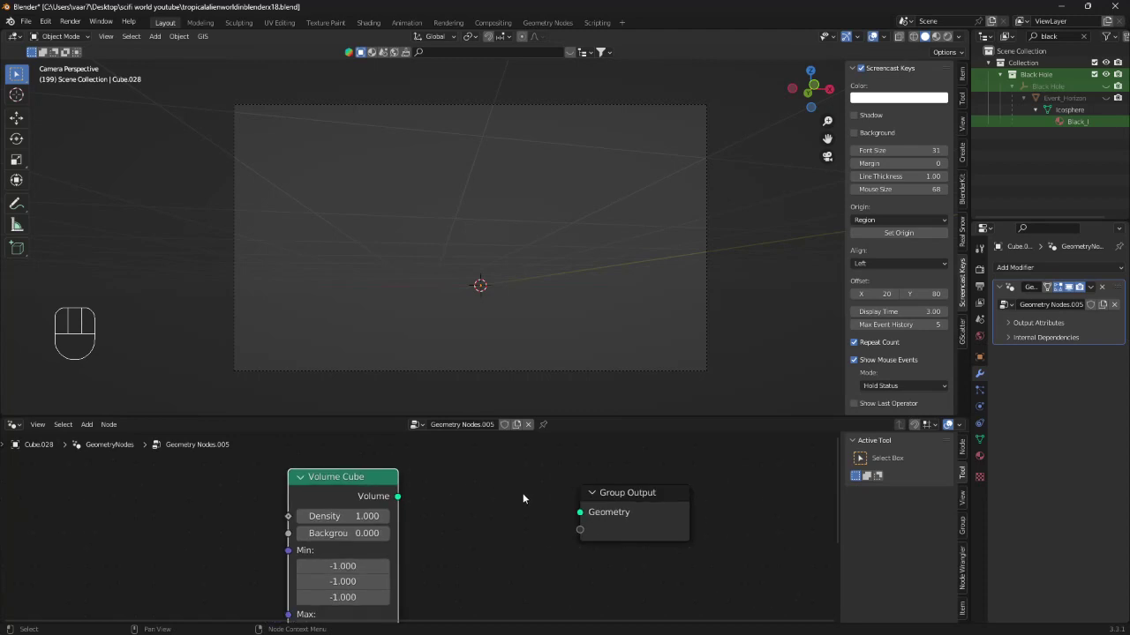
Step: Add a Volume to Mesh node between the Volume Cube and Group Output nodes, moving Group Output aside to make room
key("shift+a")
left_click(500, 383)
type("v")
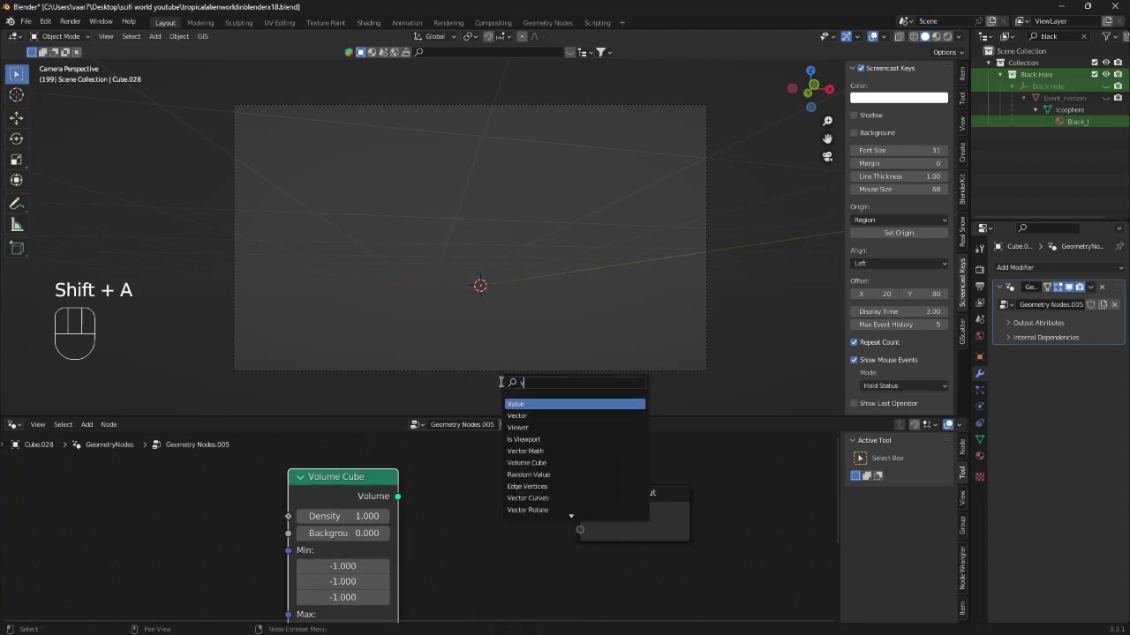
type("olume")
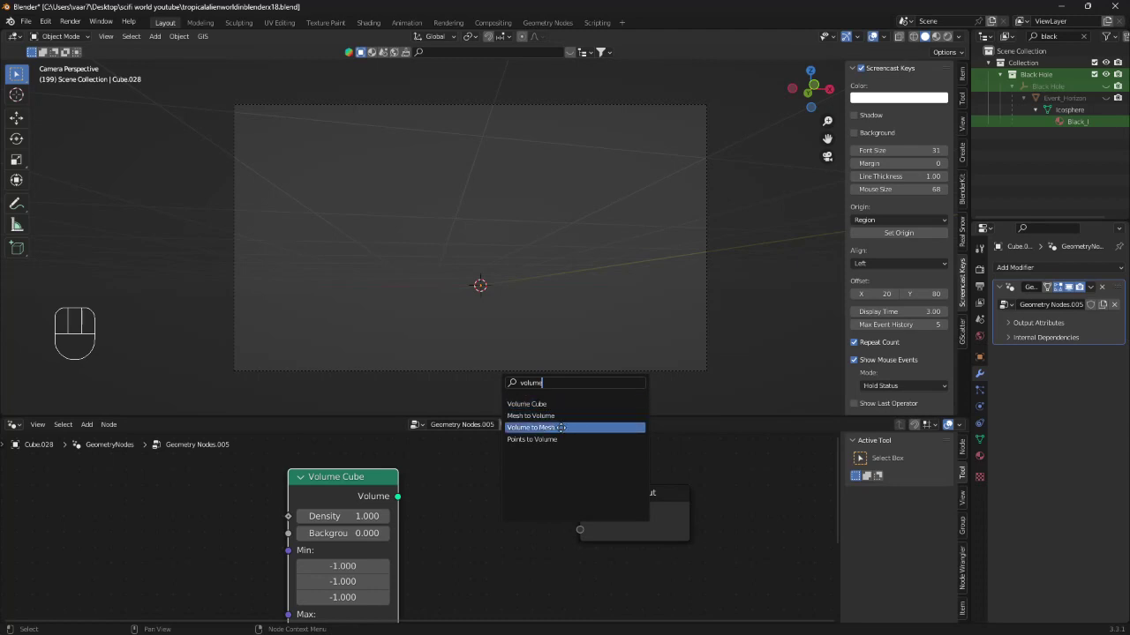
left_click(530, 427)
left_click(499, 481)
left_click_drag(648, 495, 723, 487)
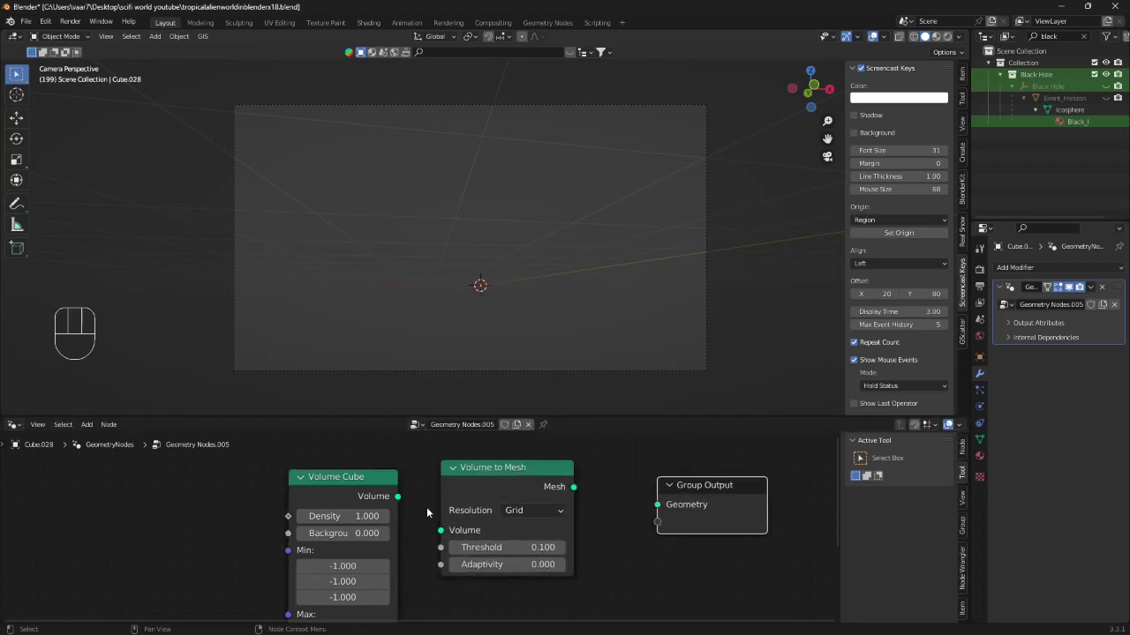
Step: Link the Volume Cube's Volume output to Volume to Mesh, and its Mesh output to the Group Output's Geometry
left_click_drag(398, 497, 440, 530)
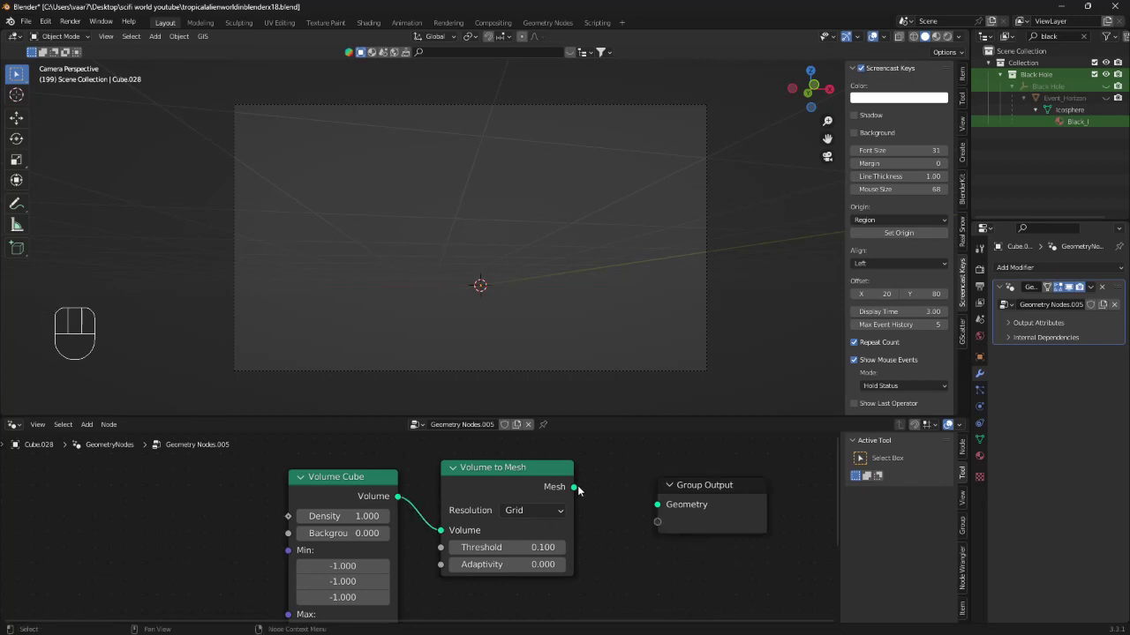
left_click_drag(574, 487, 656, 505)
scroll(519, 328, "down", 1)
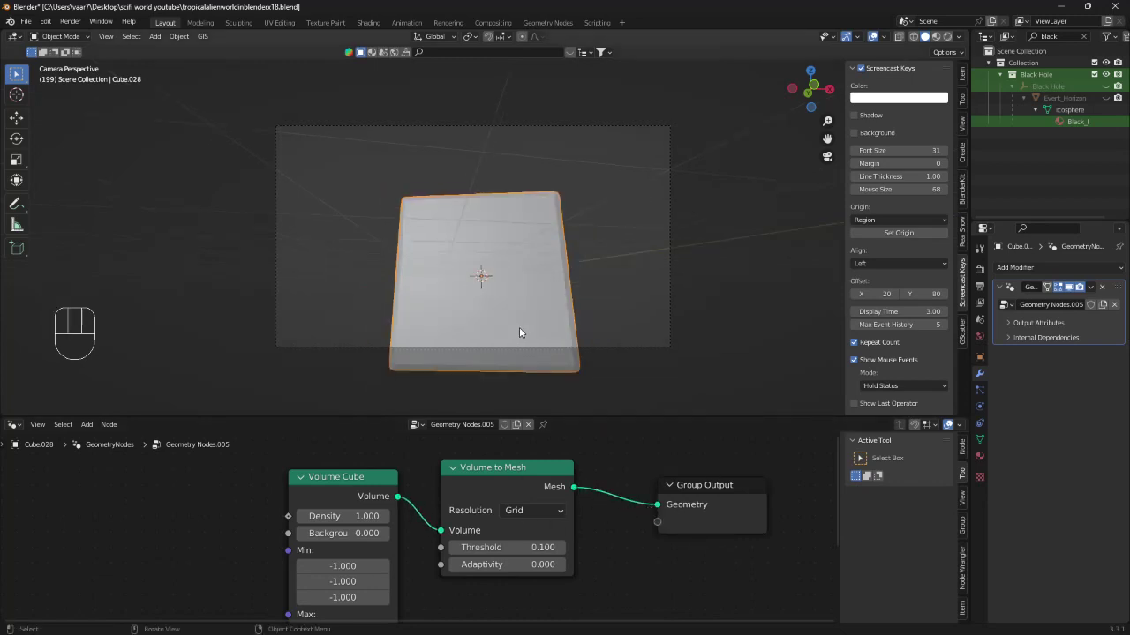
Step: Add a Math node to the node tree in front of the Volume Cube, enlarging the node editor to make room
middle_click_drag(468, 476, 650, 518, "shift")
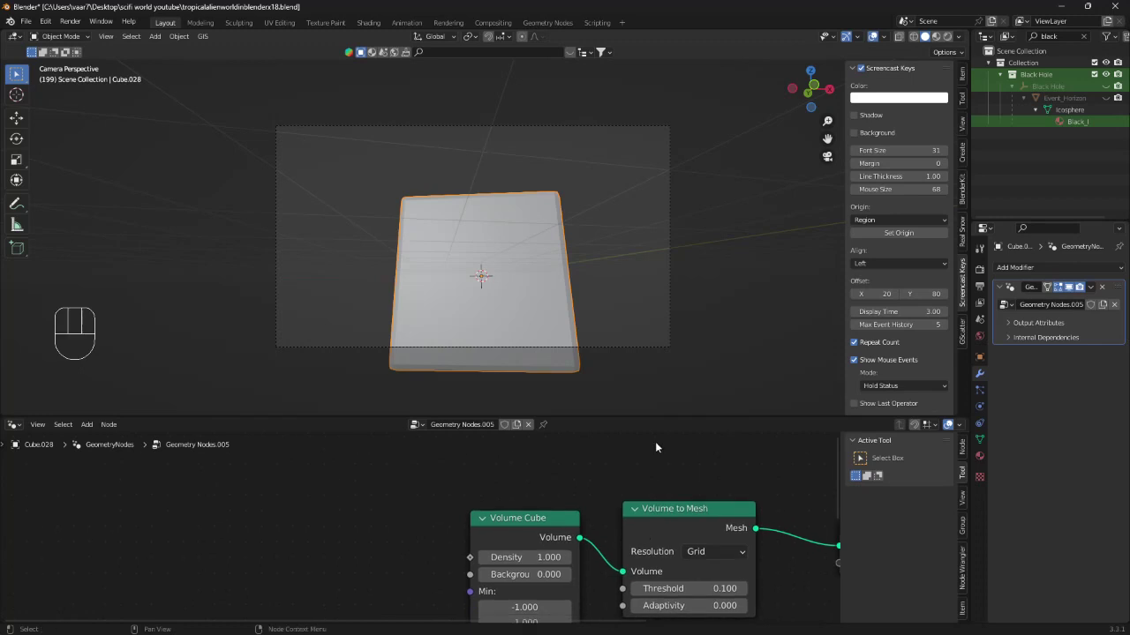
left_click_drag(630, 415, 630, 349)
middle_click_drag(420, 468, 386, 413, "shift")
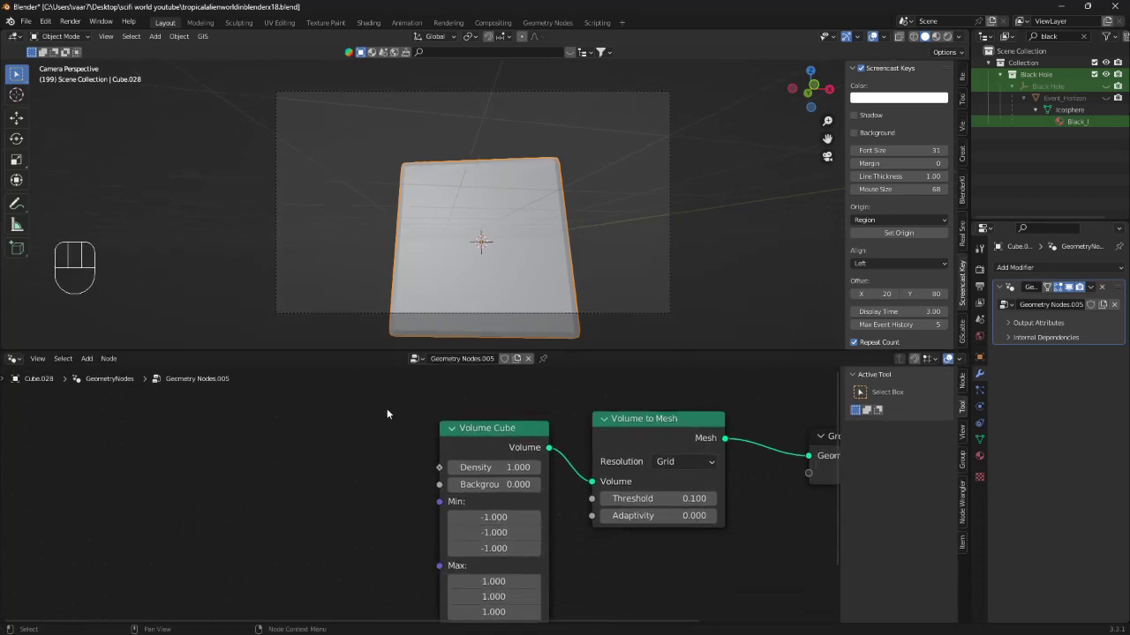
key("shift+a")
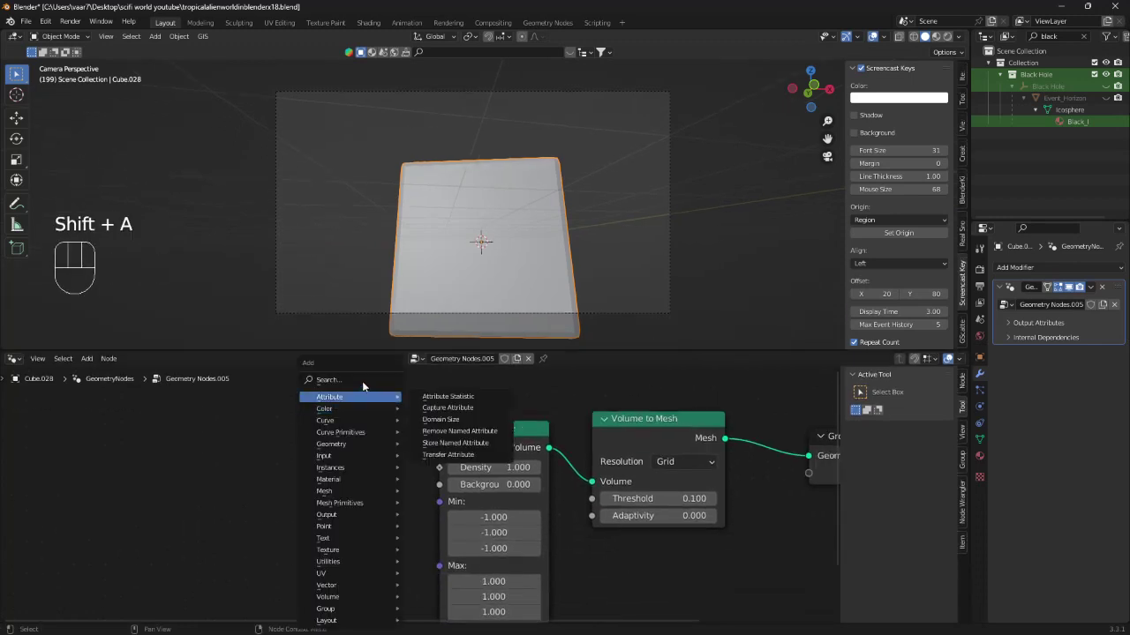
left_click(363, 378)
type("math")
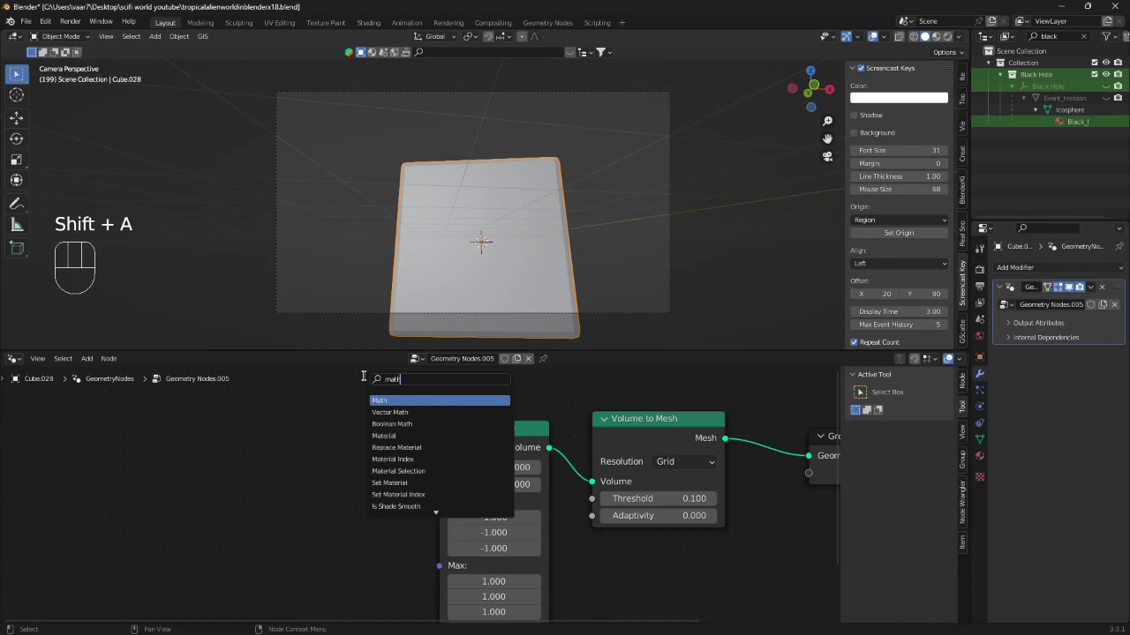
left_click(377, 400)
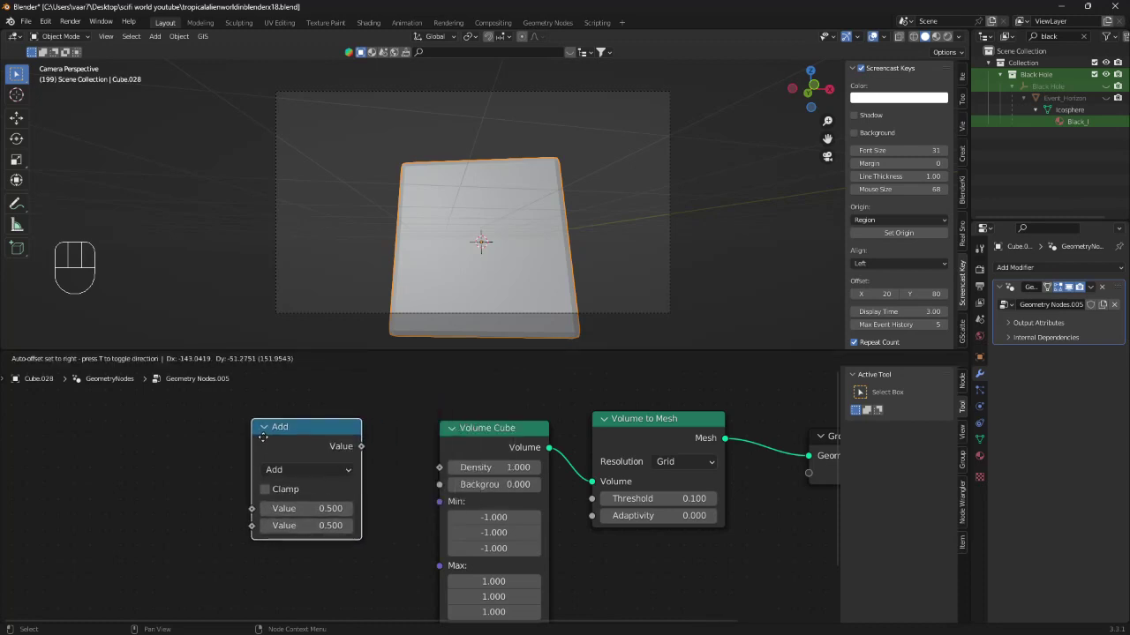
left_click(336, 465)
Step: Set the Math node's operation to Subtract and link its Value output to the Volume Cube's Density
left_click(338, 471)
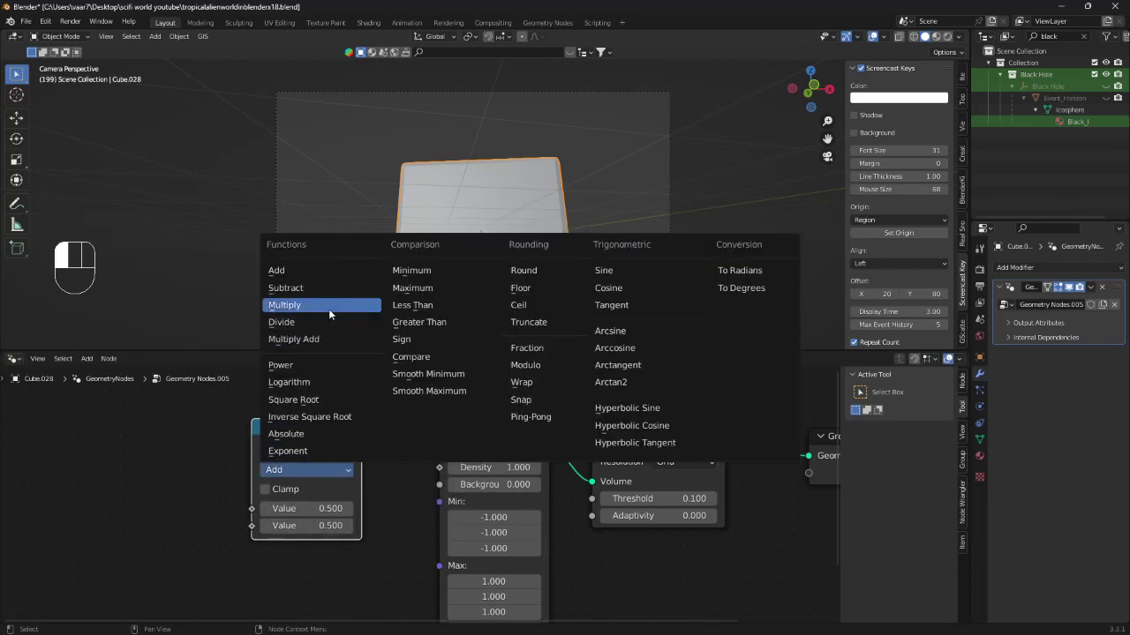
left_click(315, 287)
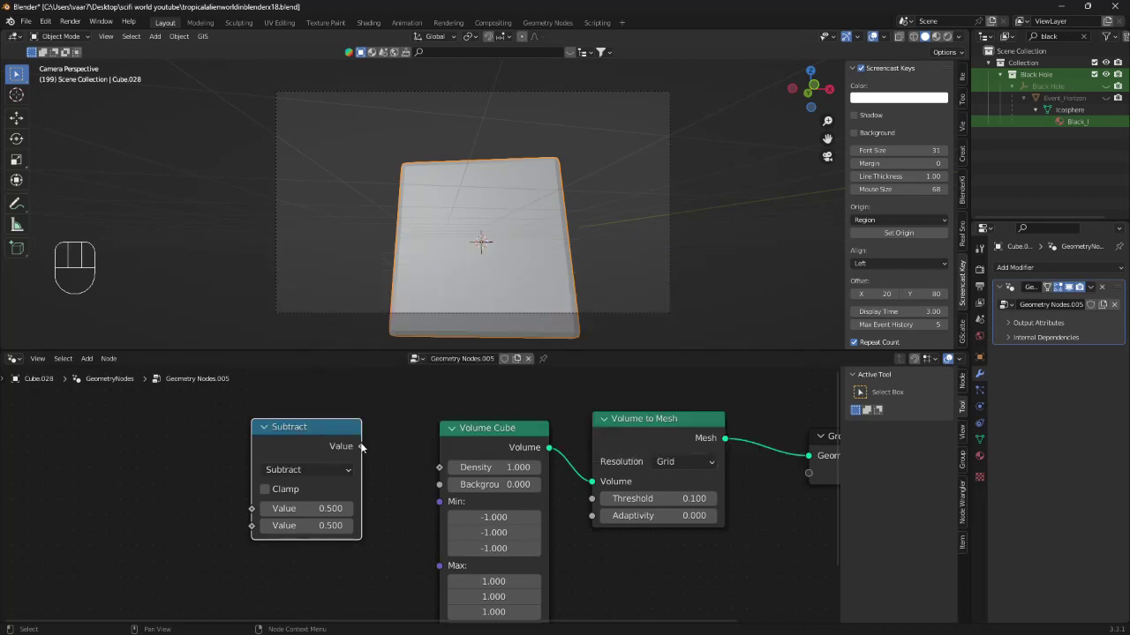
left_click_drag(361, 446, 445, 469)
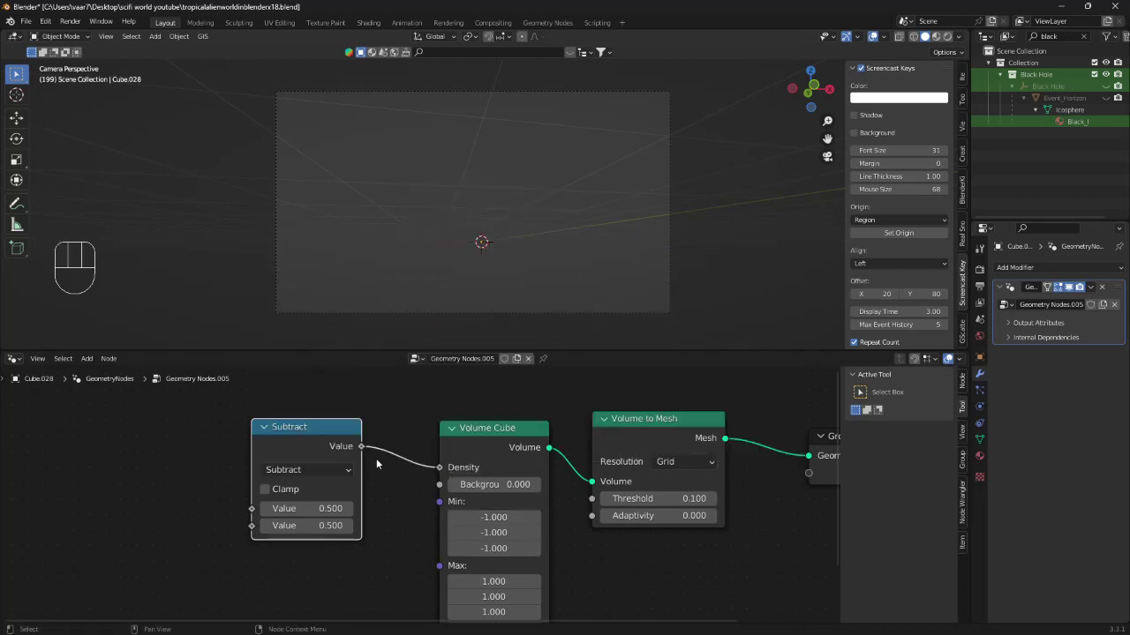
Step: Add a Gradient Texture node in front of the Subtract node
middle_click_drag(376, 458, 565, 432)
key("shift+a")
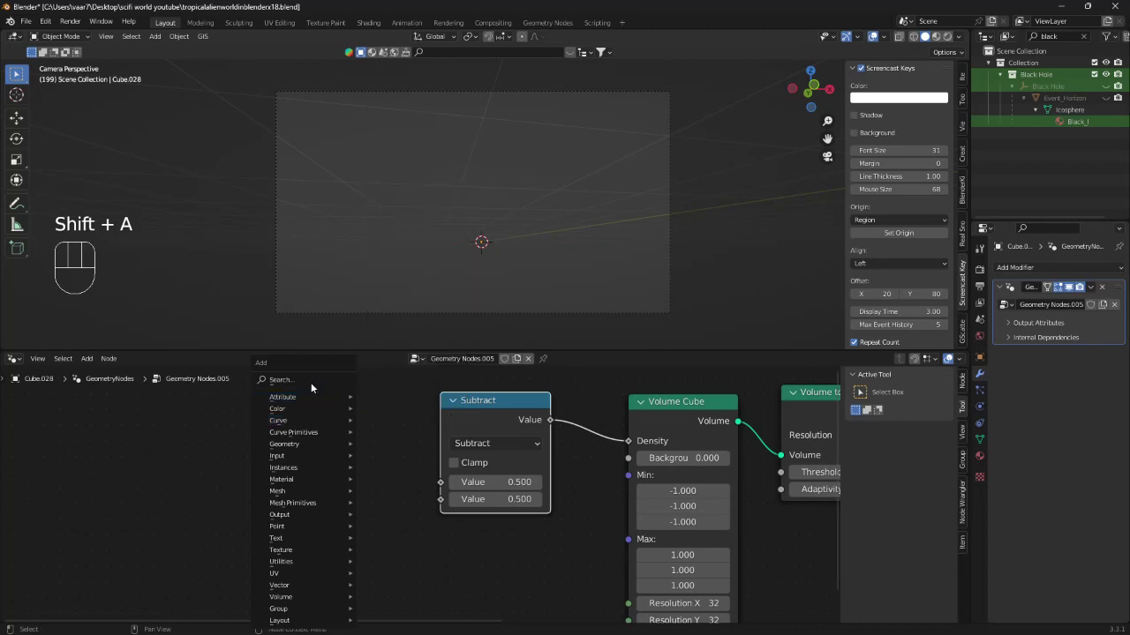
left_click(311, 382)
type("grad")
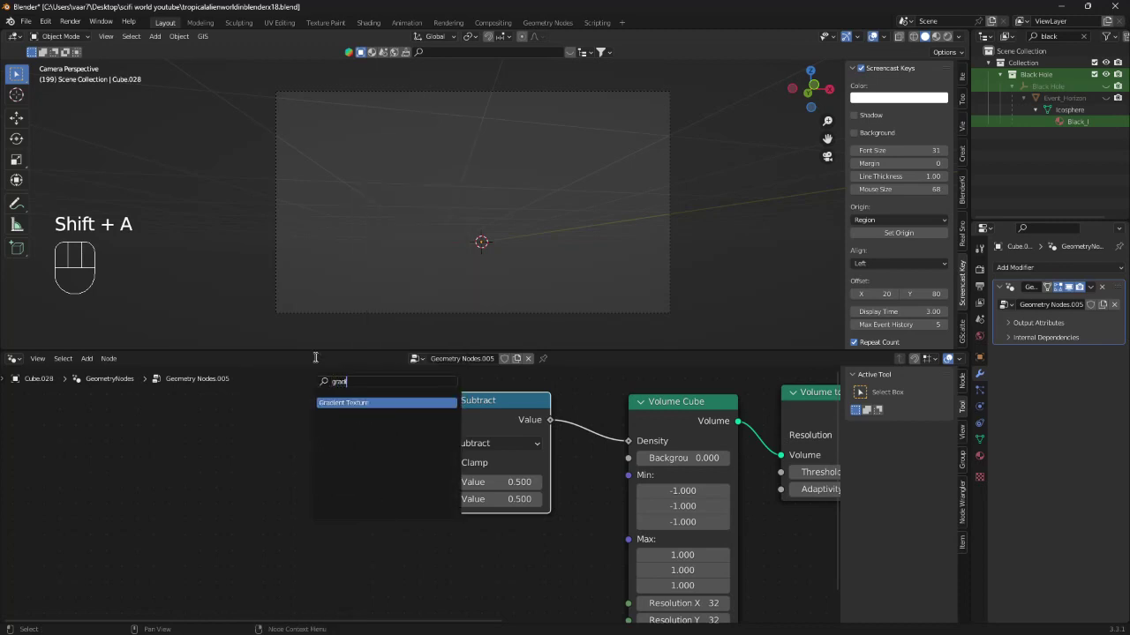
left_click(358, 403)
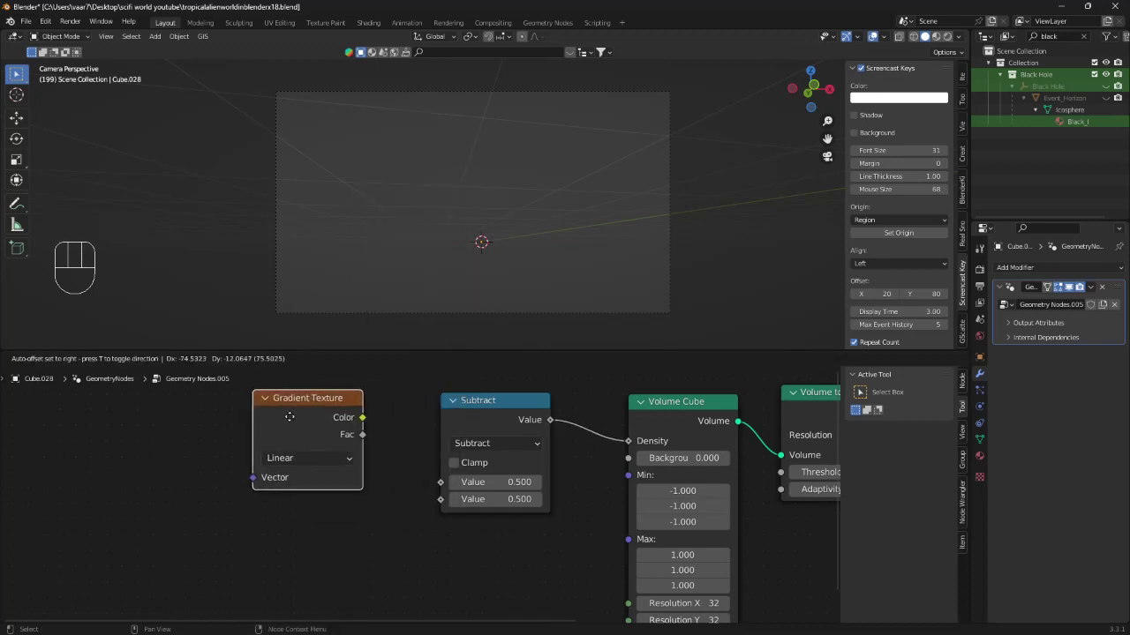
left_click(314, 460)
Step: Add a Voronoi Texture node below the Gradient Texture
key("shift+a")
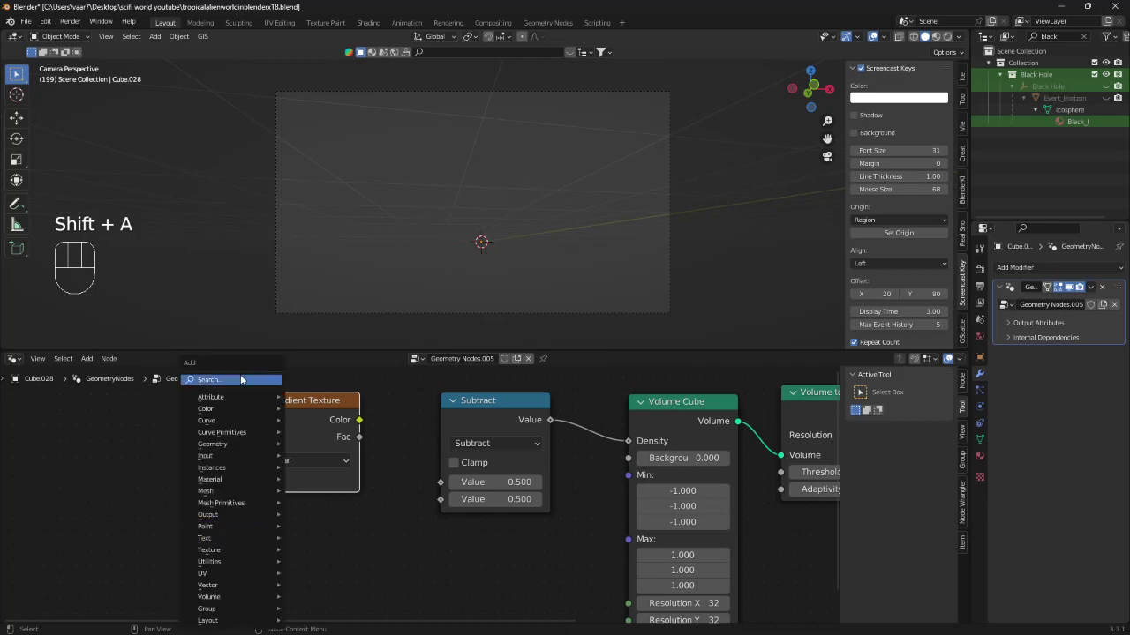
left_click(241, 380)
type("vol")
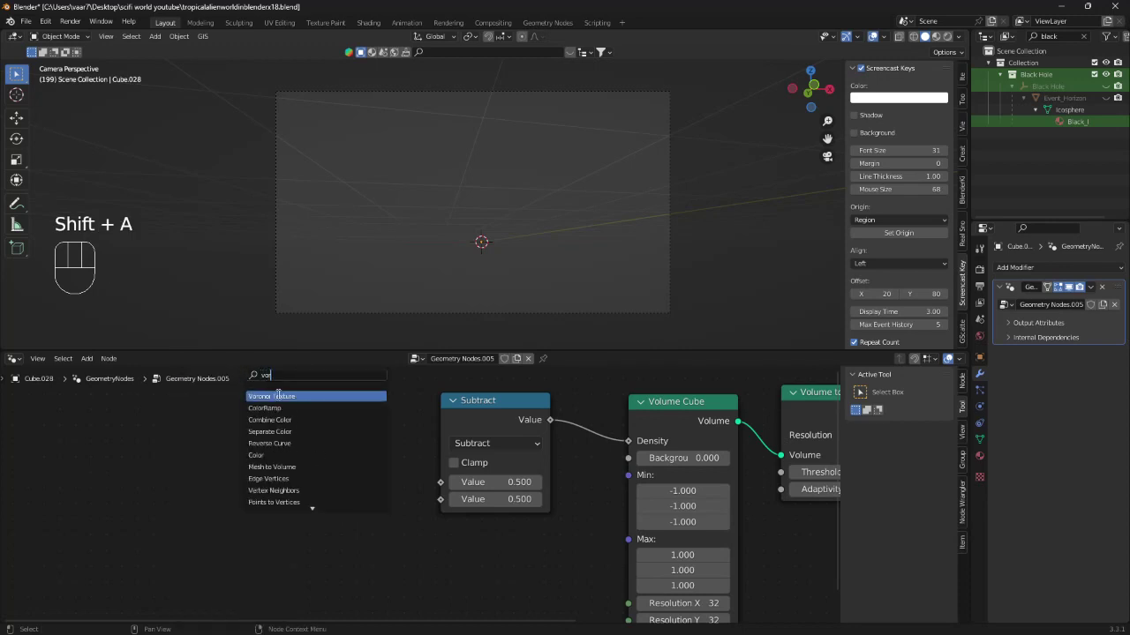
left_click(278, 395)
left_click(339, 538)
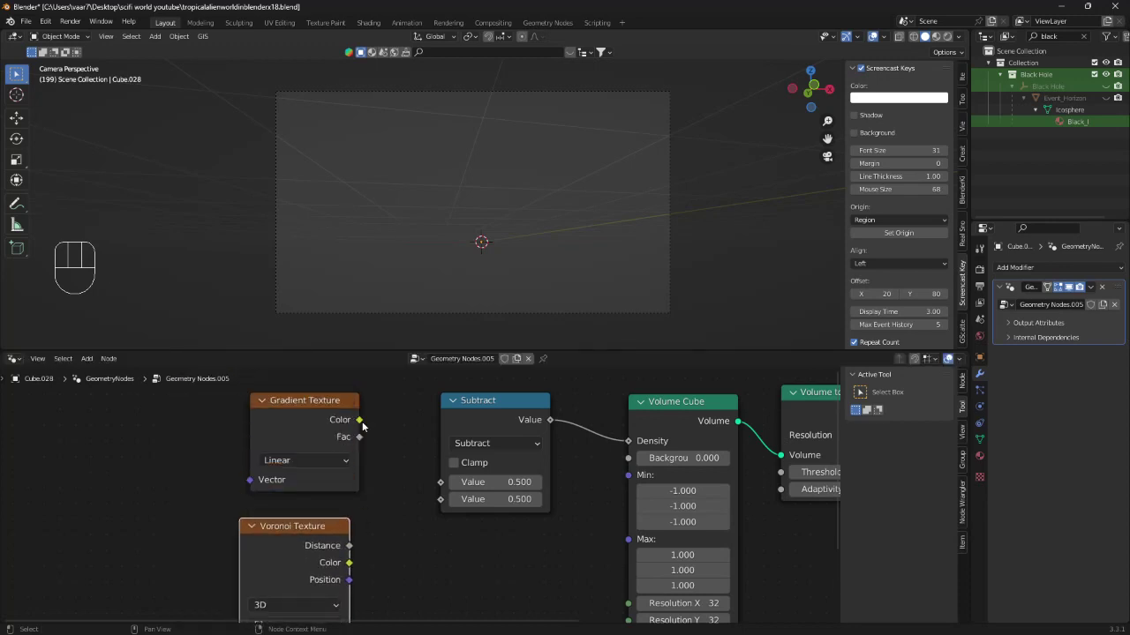
Step: Link the Gradient Texture's Color to Subtract's first Value and the Voronoi Texture's Distance to its second Value
left_click_drag(360, 421, 431, 475)
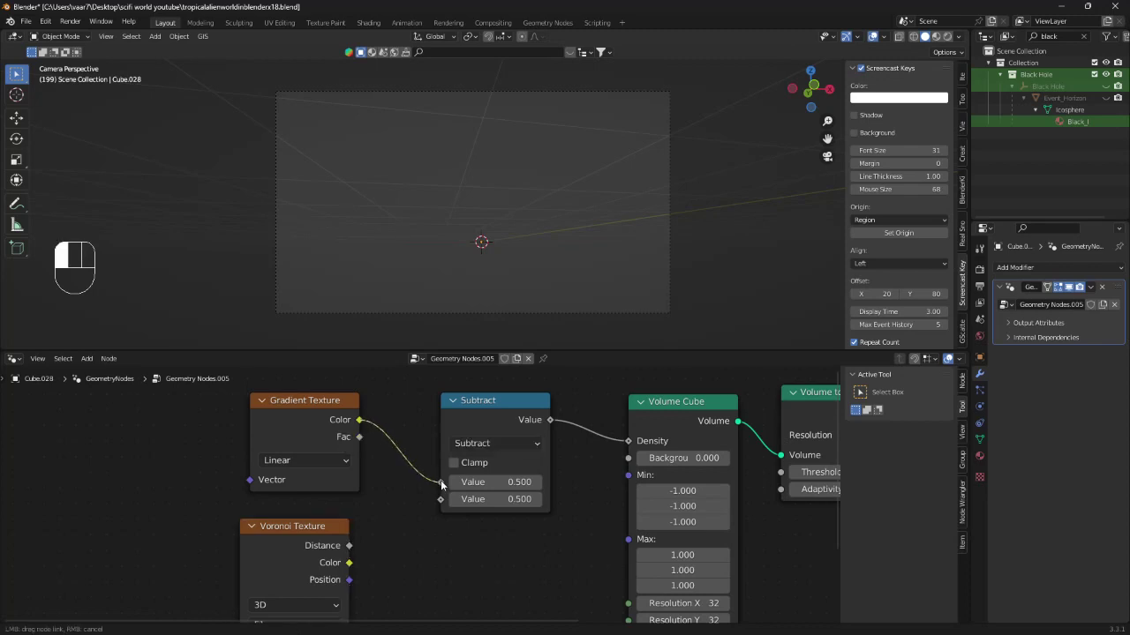
left_click_drag(441, 482, 440, 481)
middle_click_drag(404, 531, 376, 530)
scroll(349, 506, "down", 1)
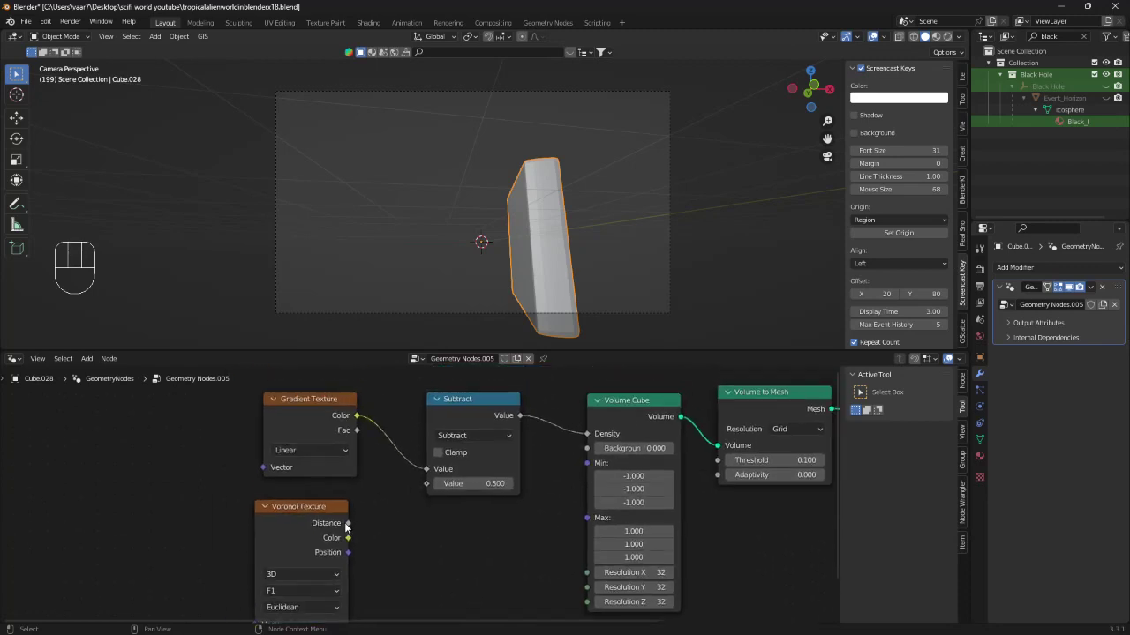
left_click_drag(349, 524, 423, 487)
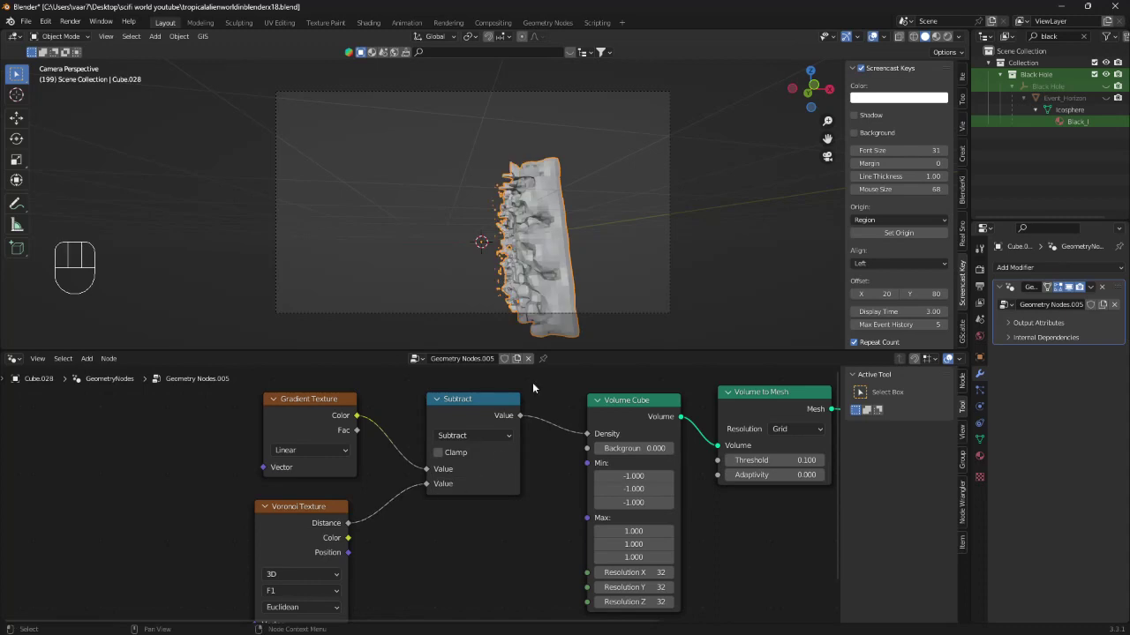
Step: Rotate the rock mesh about 97° around the view axis so its jagged side faces up
middle_click_drag(573, 261, 520, 268, "shift")
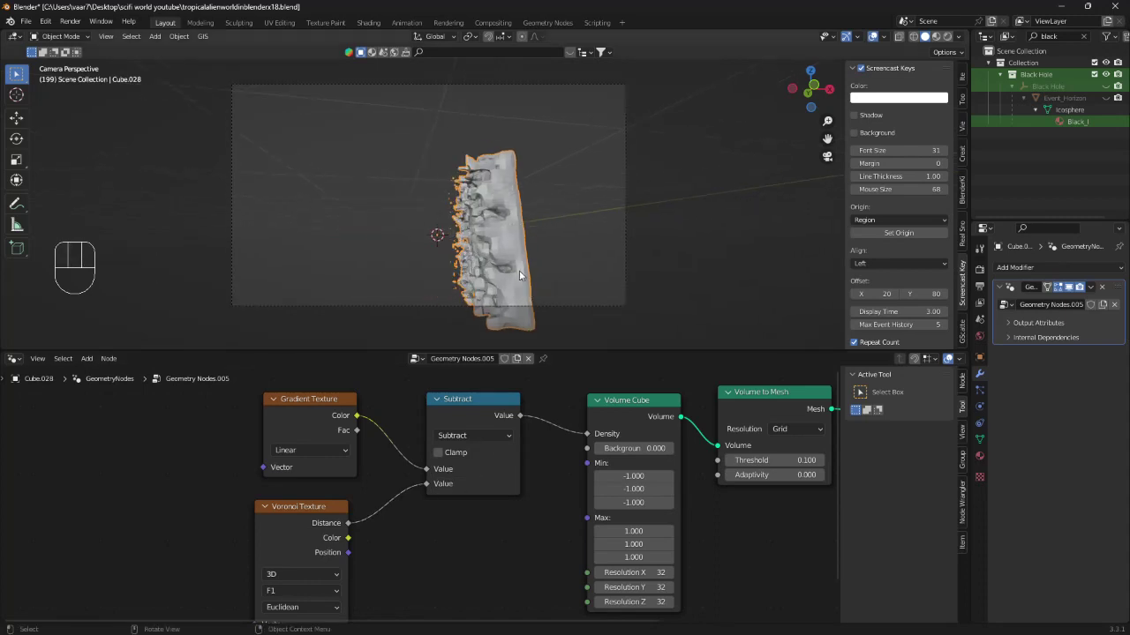
scroll(526, 257, "up", 1)
scroll(526, 257, "up", 1)
scroll(526, 255, "down", 3)
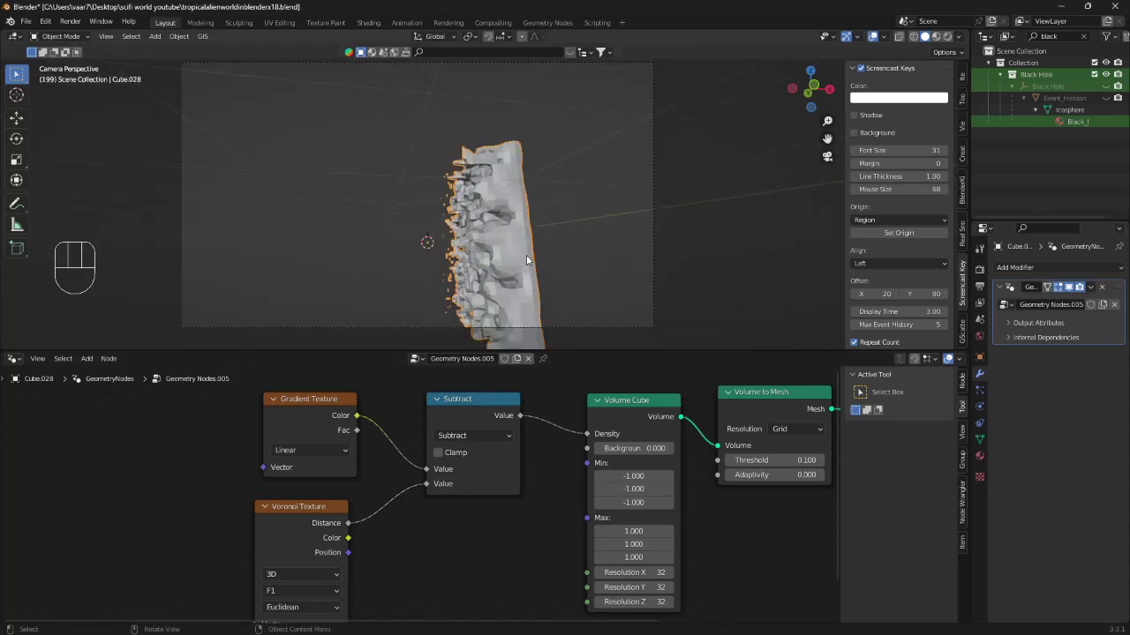
key("r")
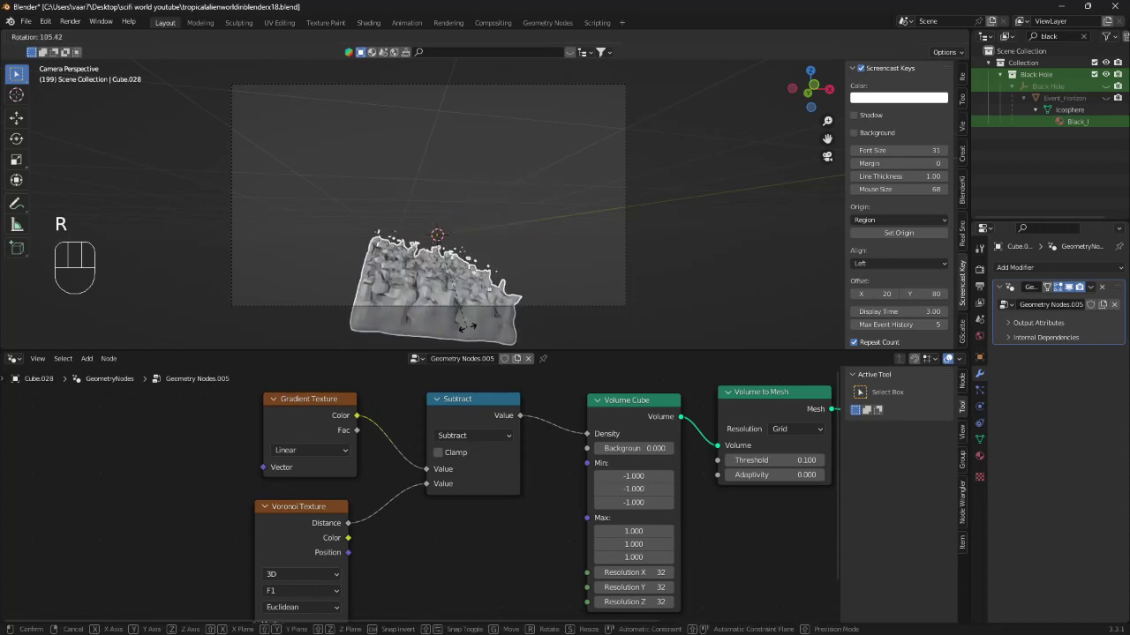
left_click(472, 307)
Step: Rotate the rock mesh around the global X axis to tilt it into a flatter ground position before the camera
key("r")
key("z")
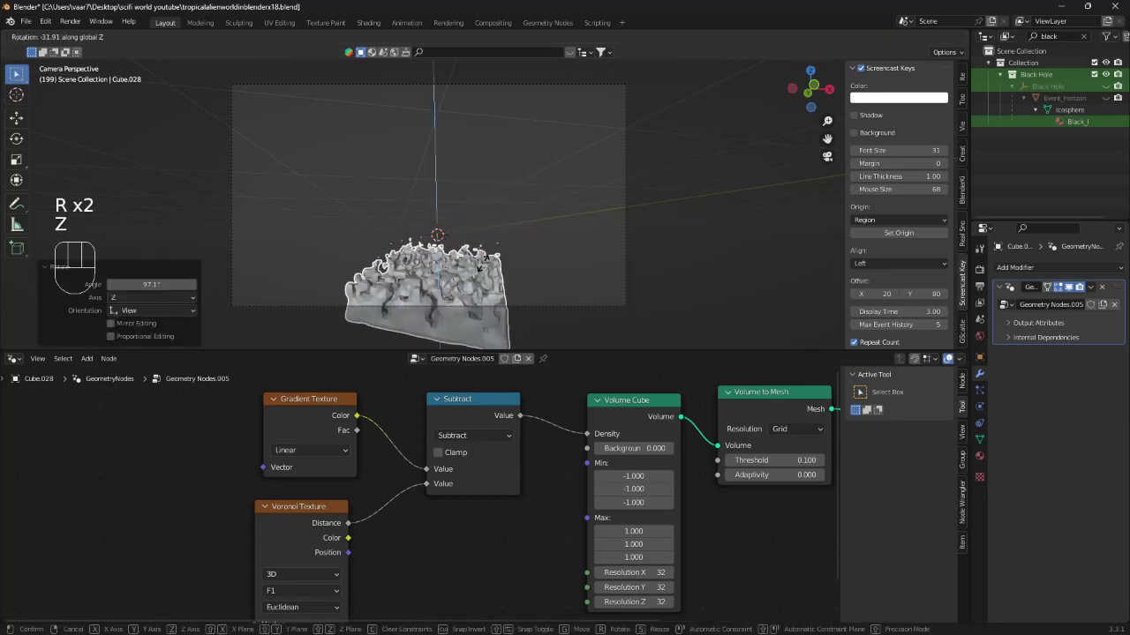
key("r")
key("y")
key("r")
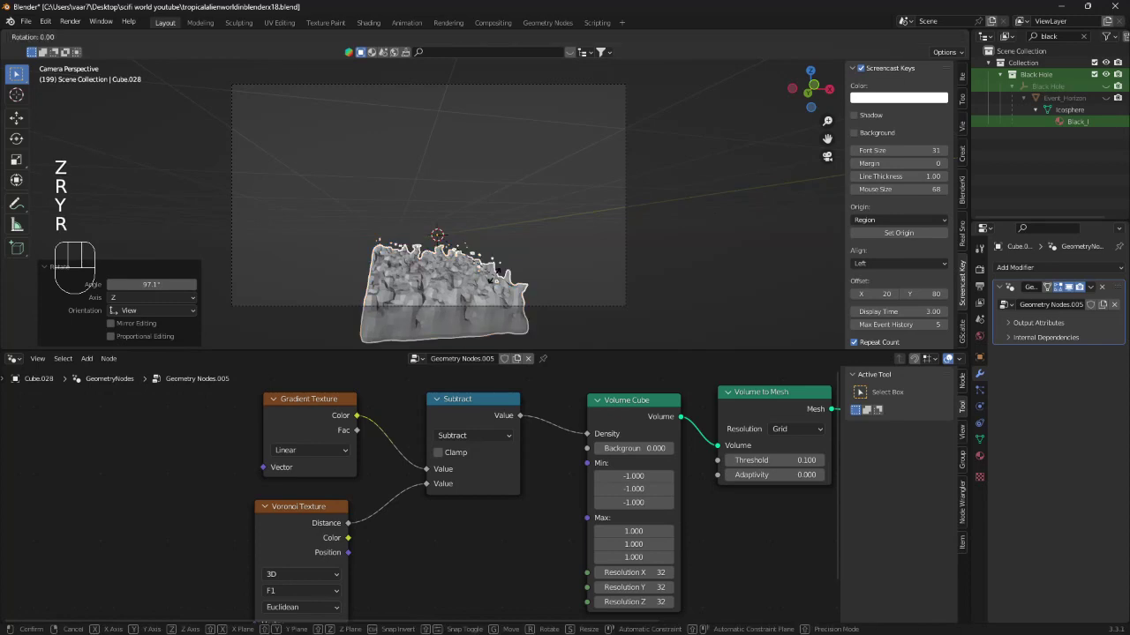
key("x")
left_click(494, 251)
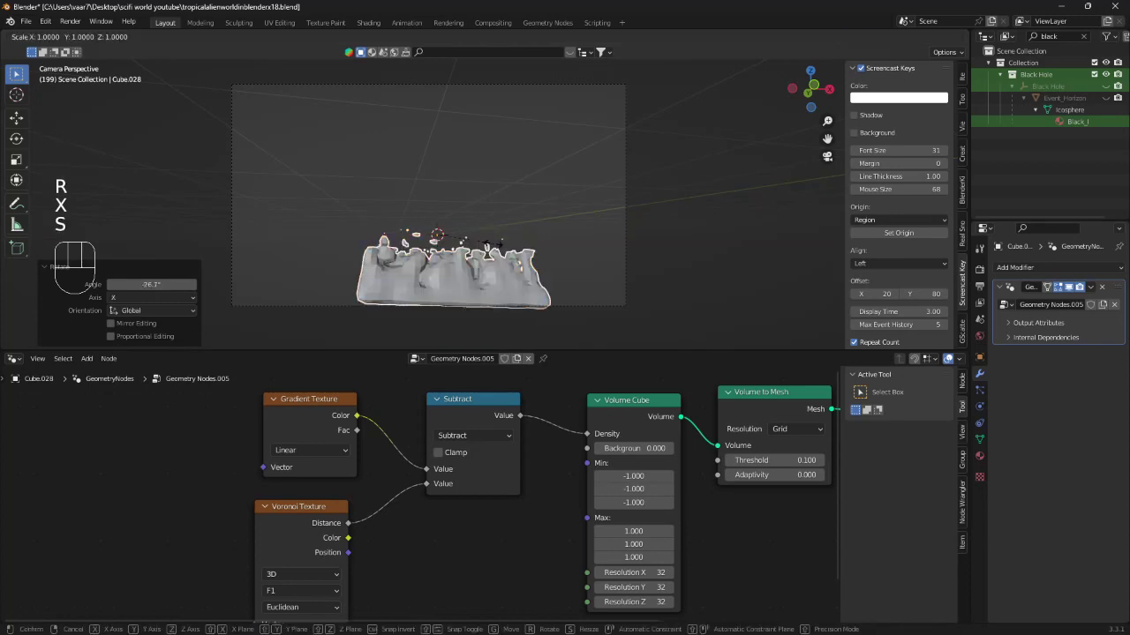
Step: Scale the rock mesh by about 1.975 in X and Y, leaving out Z
key("shift+KP_Add")
key("shift+z")
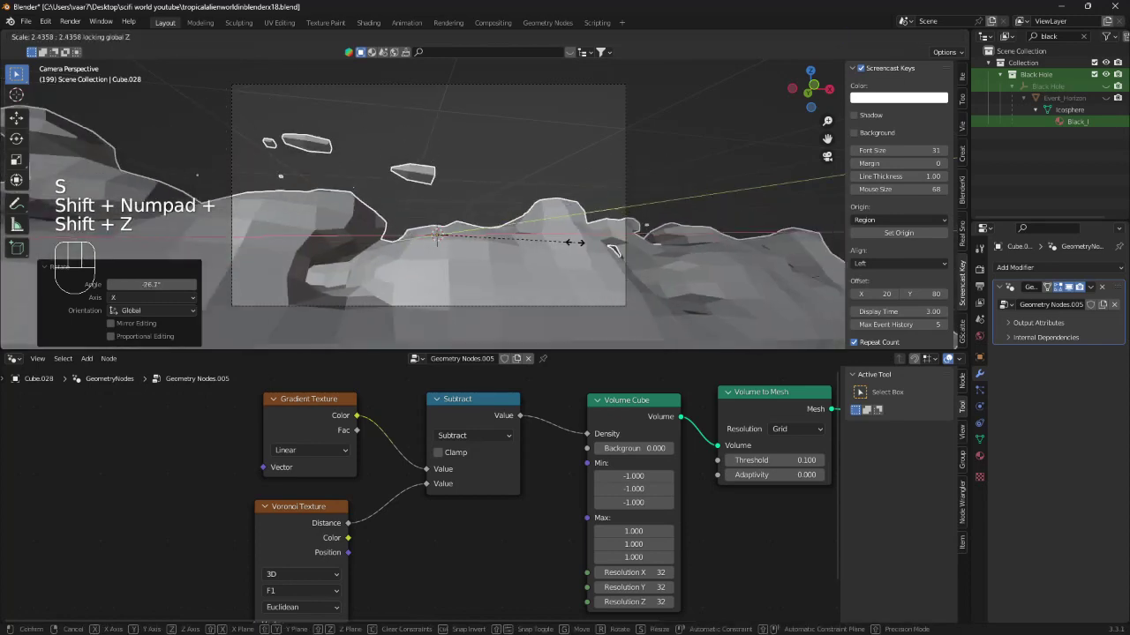
left_click(551, 241)
Step: Move the rock mesh down about 1.1 m and across about 0.85 m in X, and rotate it about 9° around X
key("g")
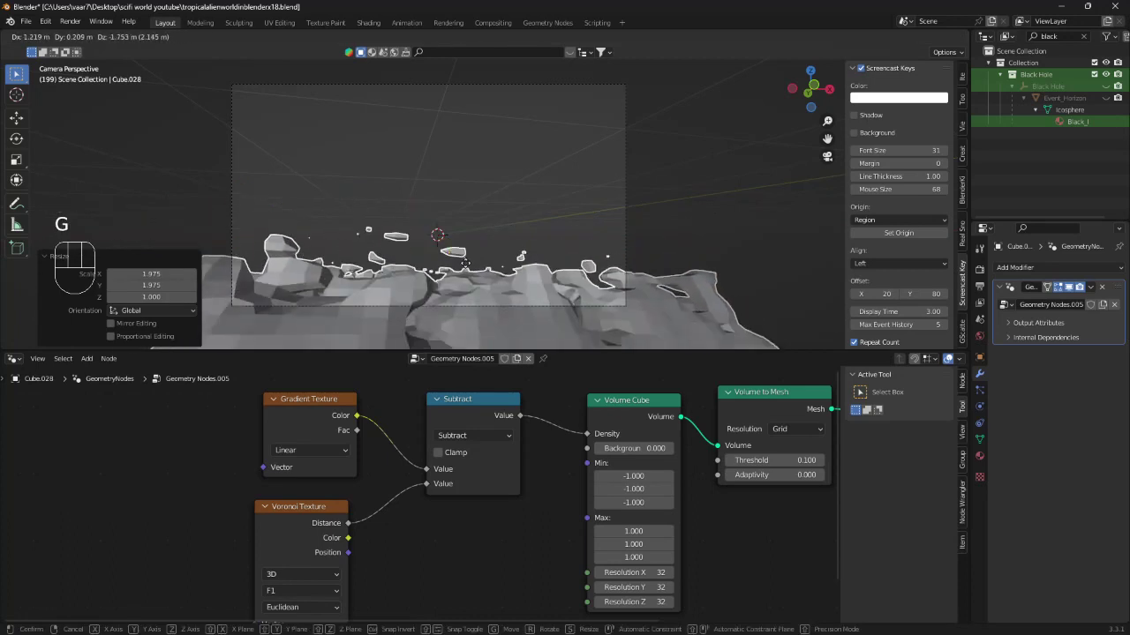
left_click(463, 261)
key("r")
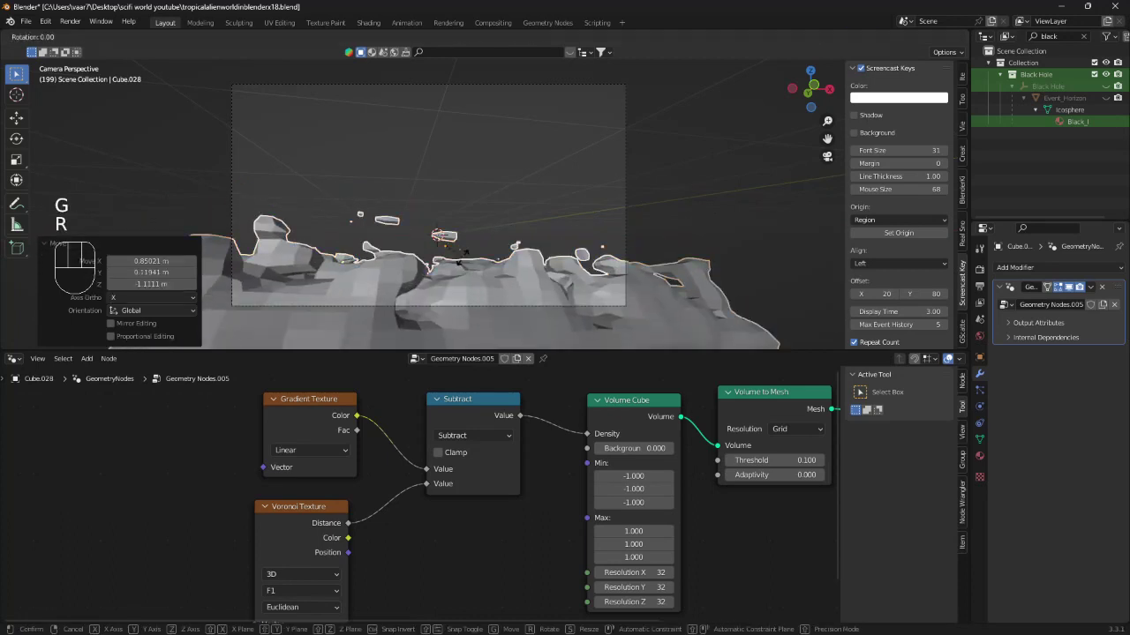
key("x")
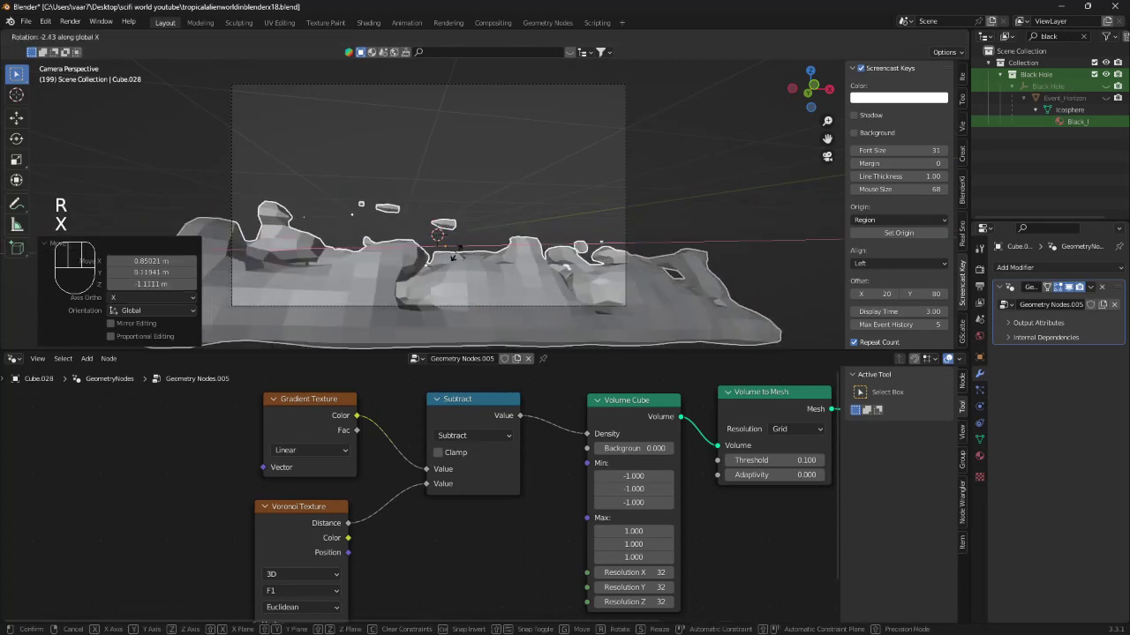
left_click(454, 252)
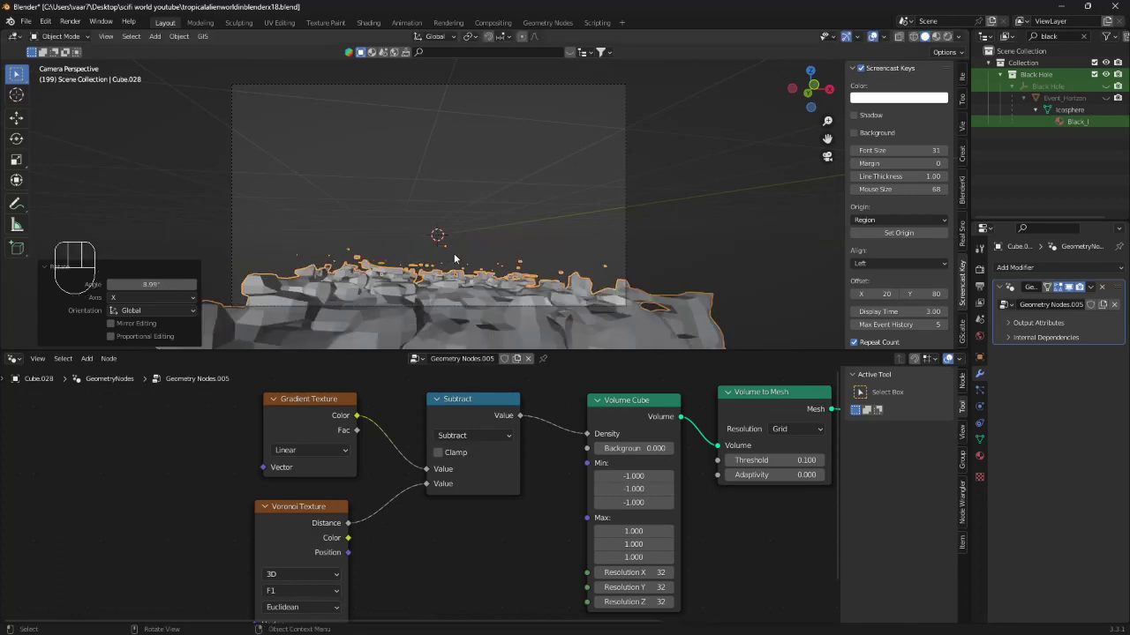
Step: Scale the rock mesh by about 1.35 in X and Y only, and rotate it about -1.8° around the view axis
key("s")
key("shift+KP_Add")
key("shift+z")
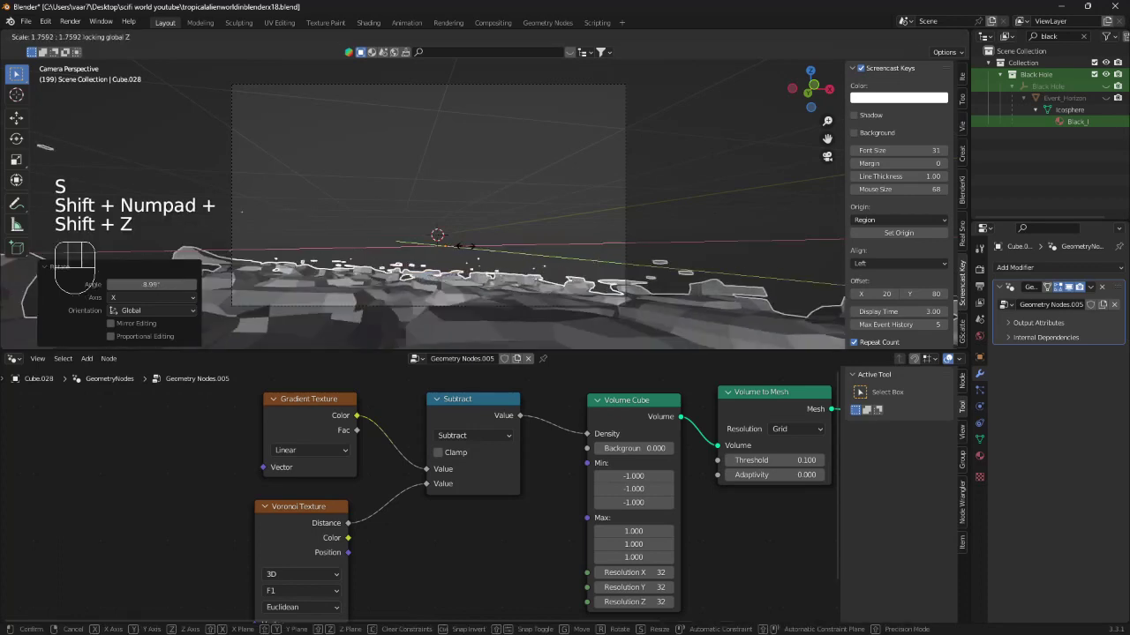
left_click(468, 242)
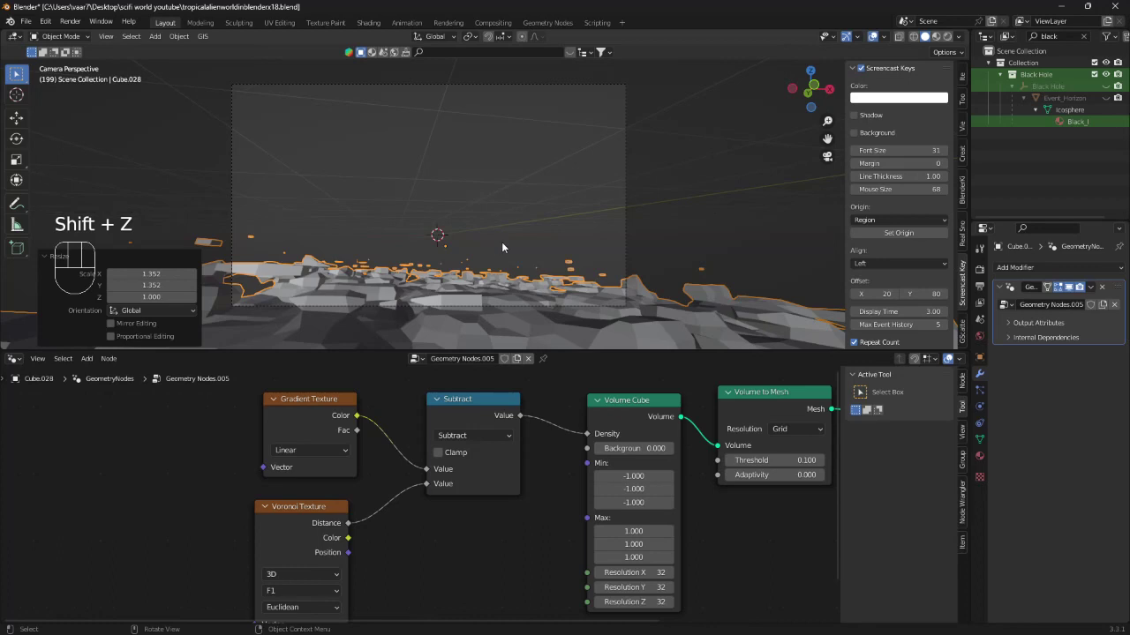
key("r")
left_click(501, 240)
Step: Try changing the Volume Cube's Max Y bound and undo the change
scroll(529, 477, "down", 1)
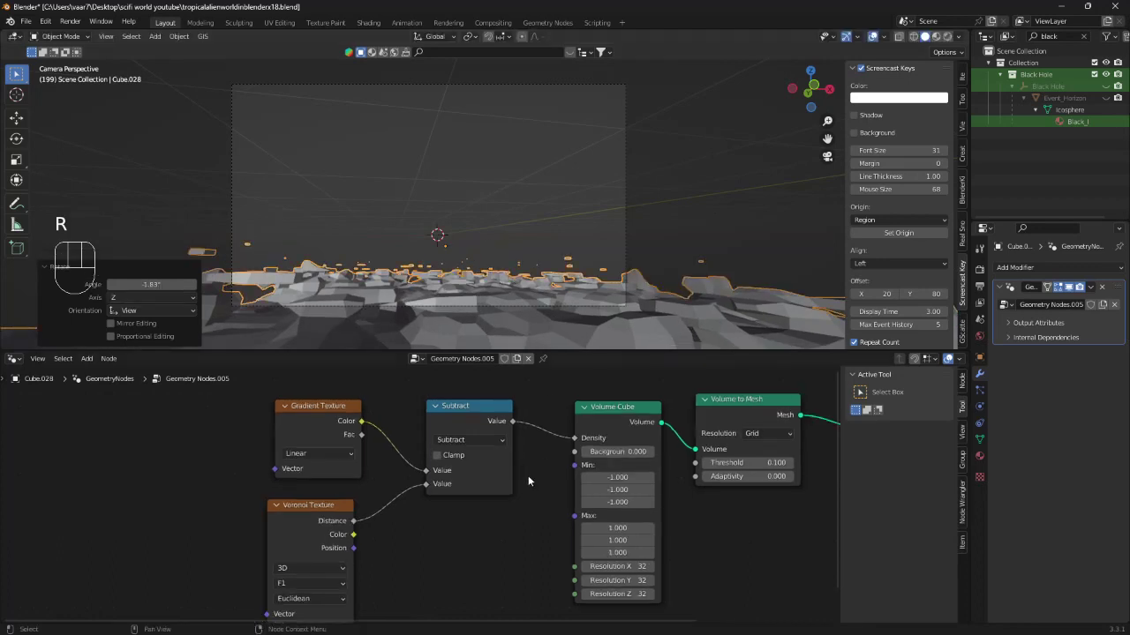
middle_click_drag(459, 265, 487, 219, "shift")
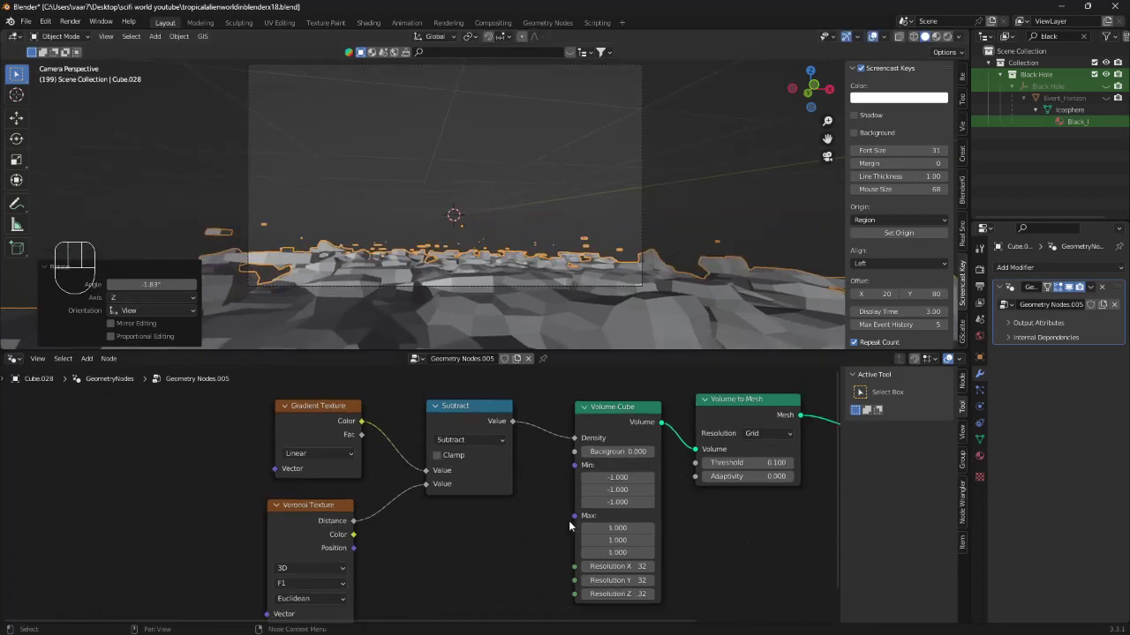
scroll(529, 250, "up", 1)
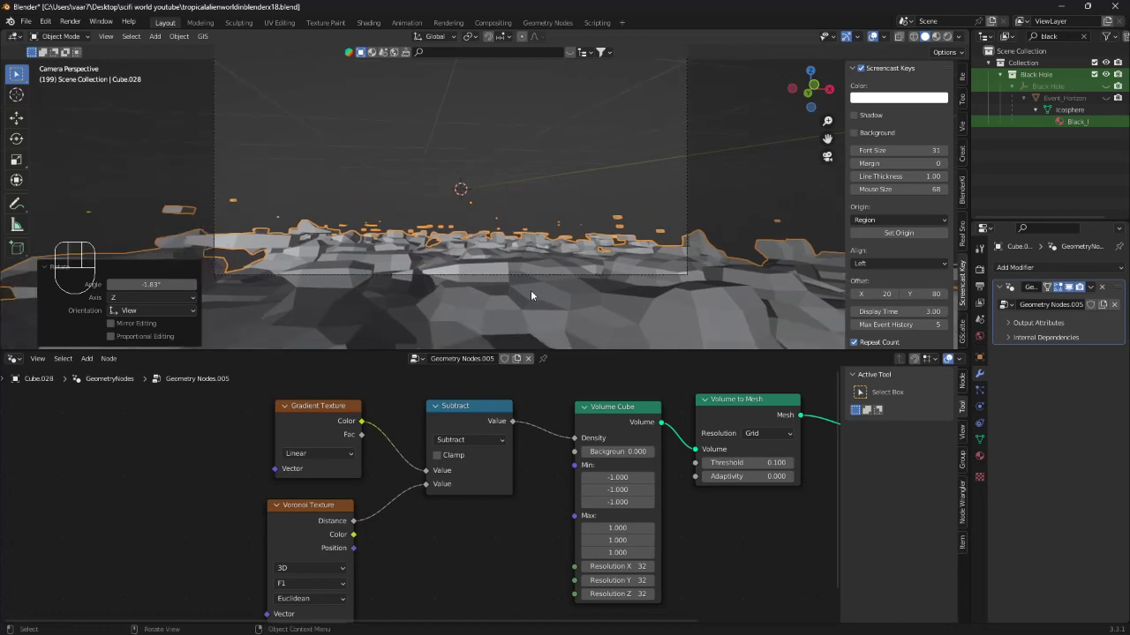
scroll(494, 534, "up", 2)
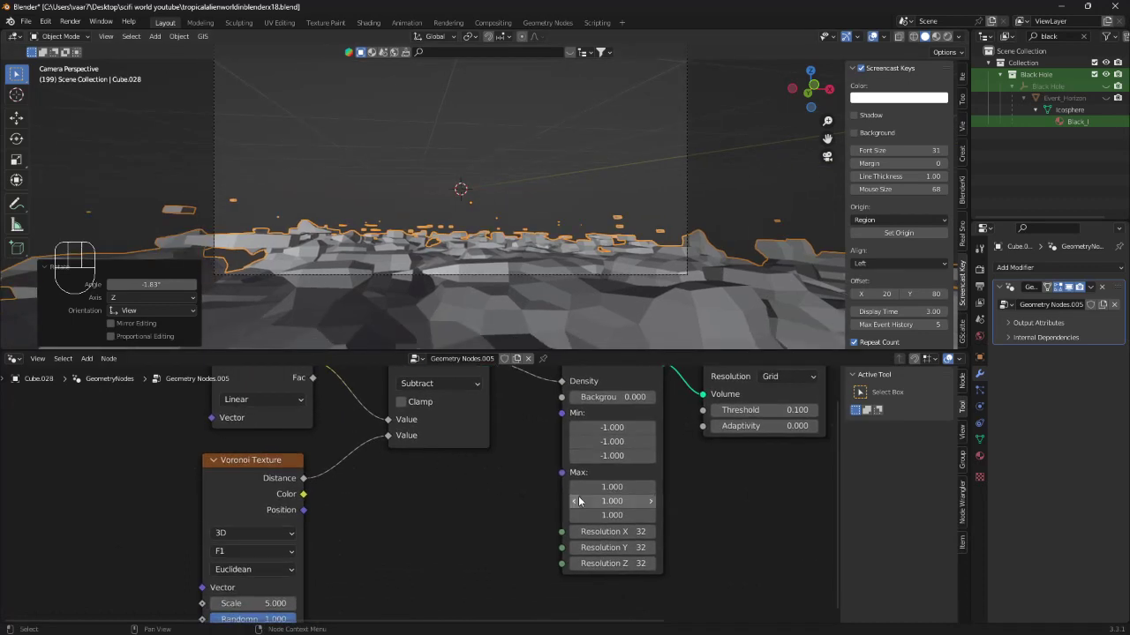
scroll(494, 518, "up", 1)
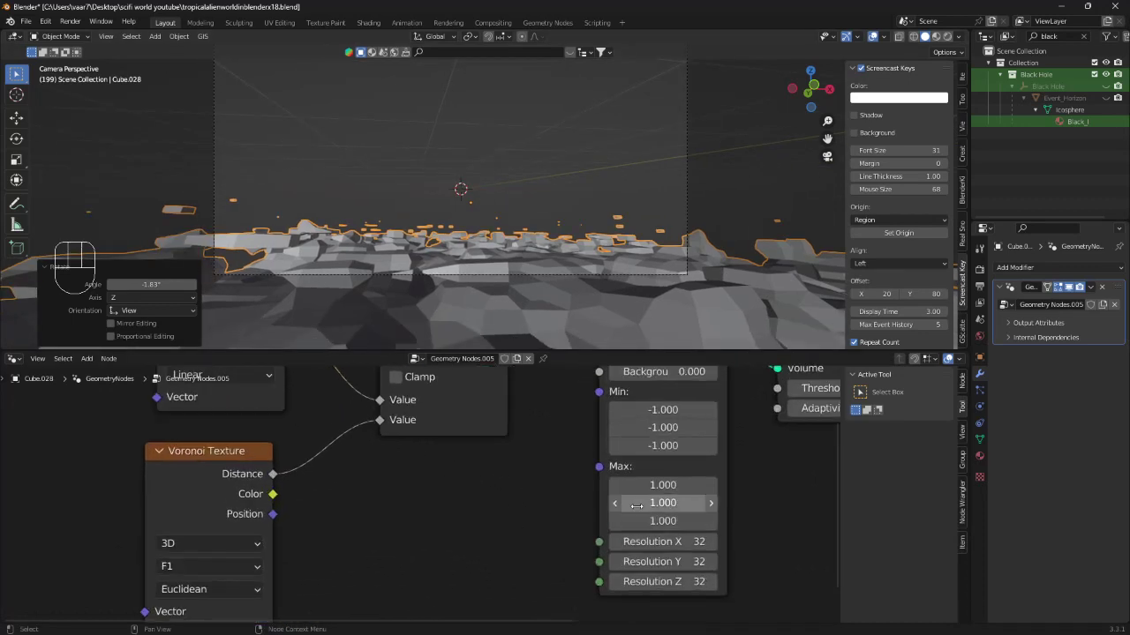
left_click_drag(641, 504, 459, 535)
key("ctrl+z")
Step: Set the Voronoi Texture's scale to 4.4 to change the size of the rocks
middle_click_drag(412, 507, 529, 443)
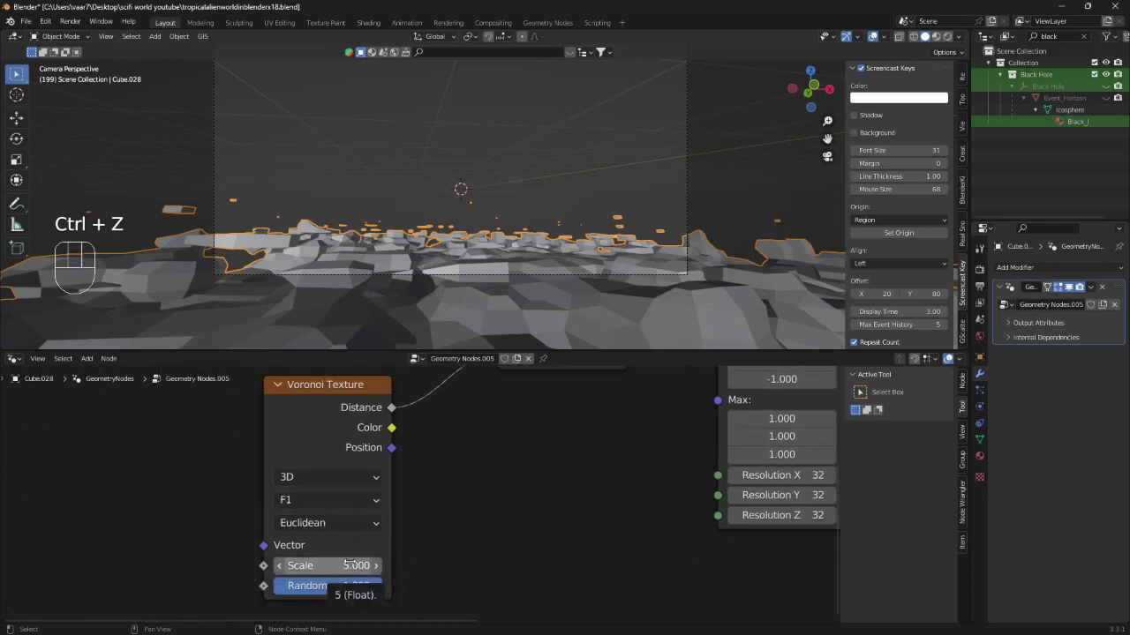
mouse_move(342, 565)
left_mouse_down()
mouse_move(291, 565)
mouse_move(371, 565)
mouse_move(336, 565)
left_mouse_up()
middle_click_drag(513, 272, 515, 263, "shift")
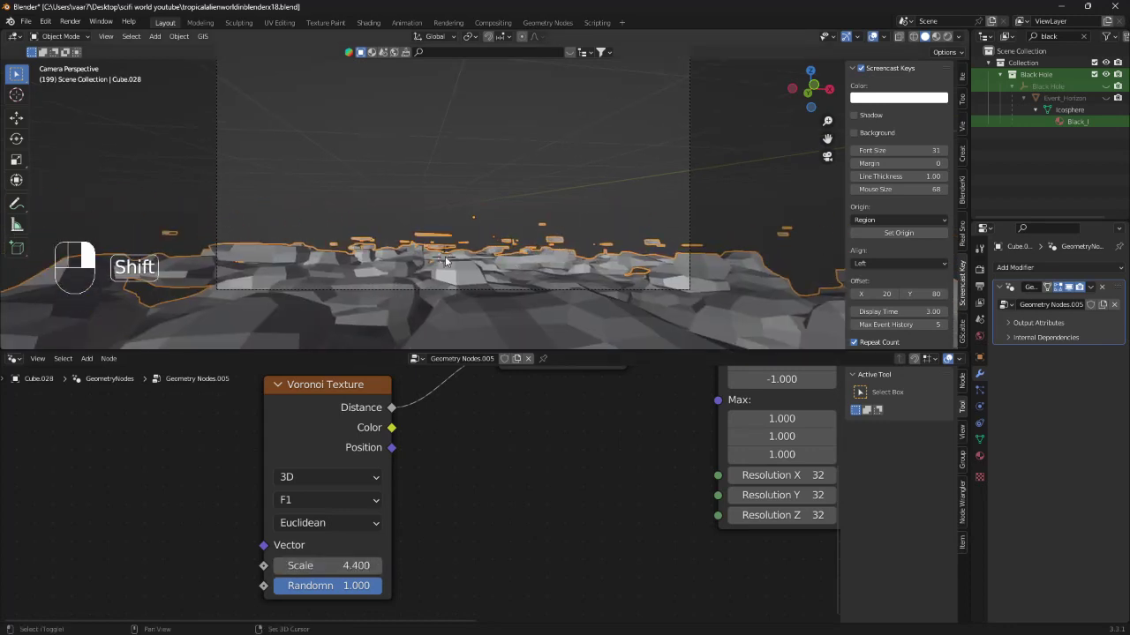
Step: Add a plane at the 3D cursor among the rocks and scale it up by about 32.4
key("shift+a")
mouse_move(469, 255)
left_click(540, 257)
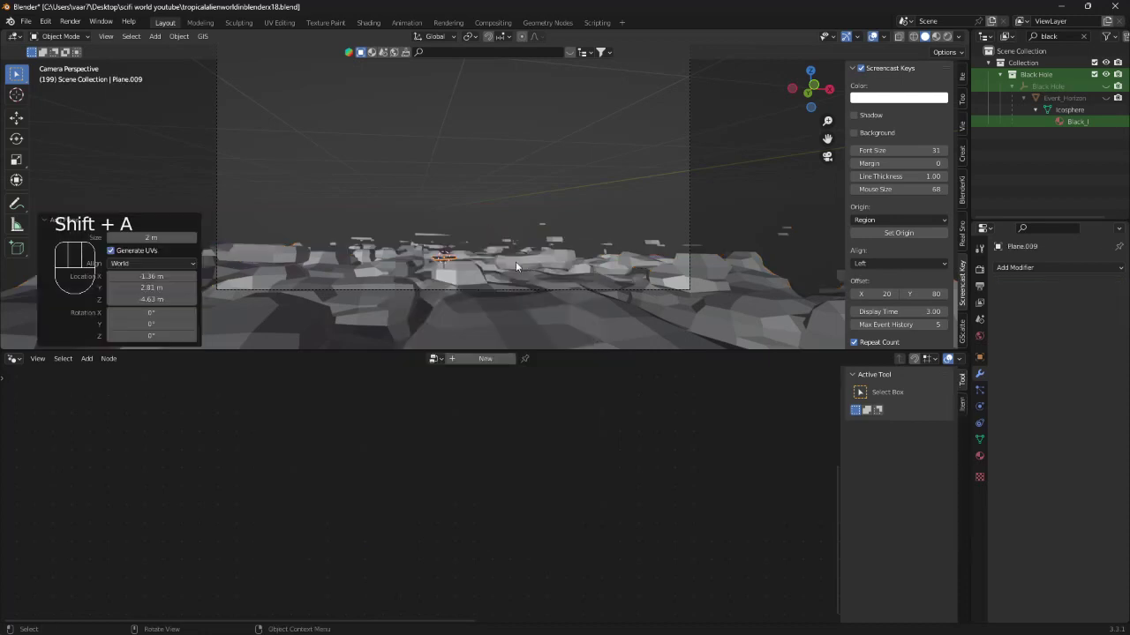
key("s")
left_click(5, 317)
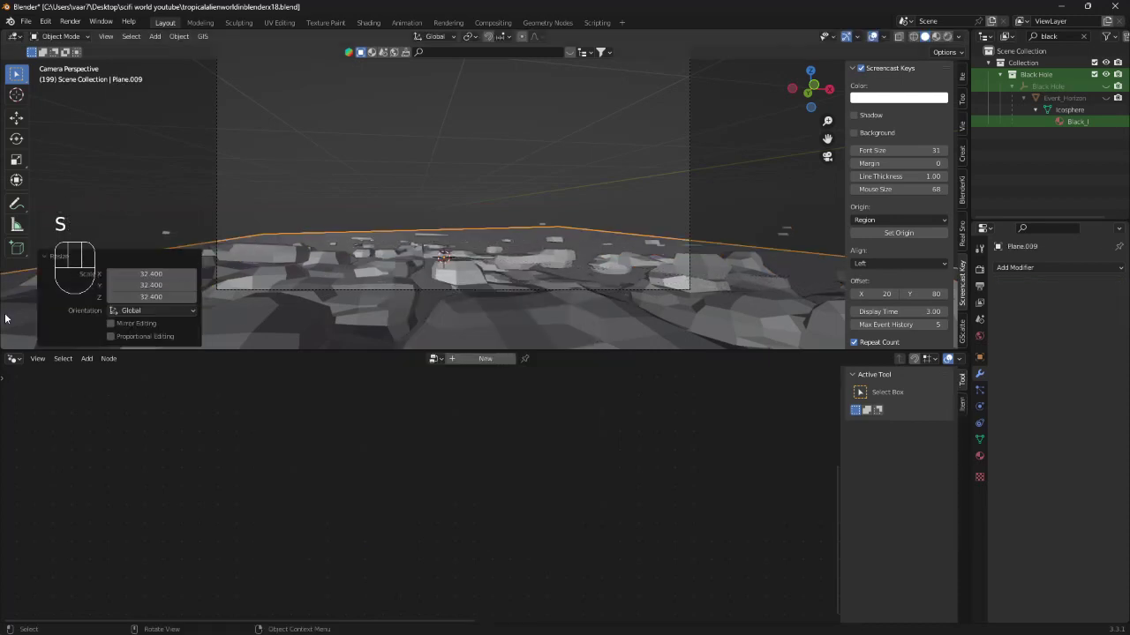
Step: Rotate the plane about 4.15° around the view axis and about -9.6° around the global X axis
key("r")
left_click(588, 204)
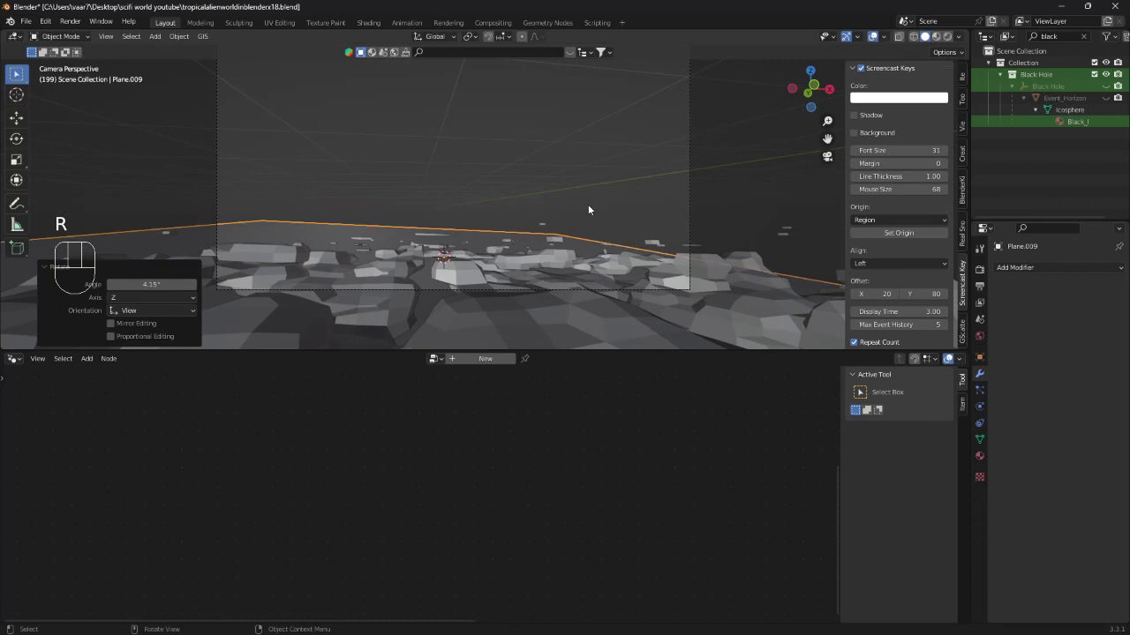
key("r")
key("x")
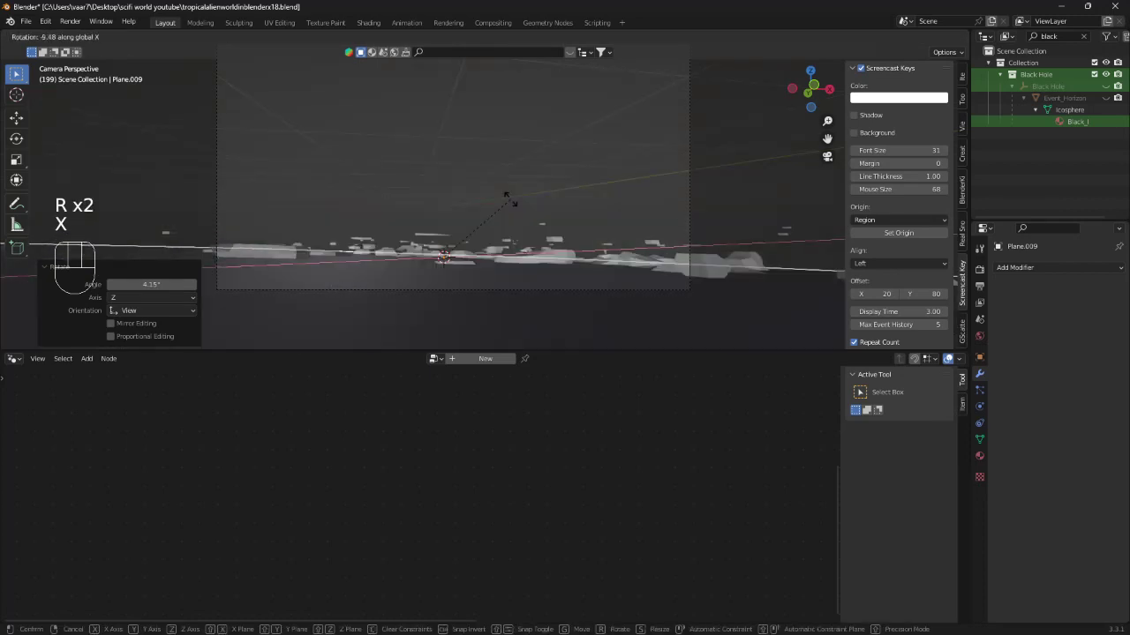
left_click(507, 200)
Step: Move the plane down about 0.69 m in Z and rotate it about -2.15° around the view axis
key("g")
key("z")
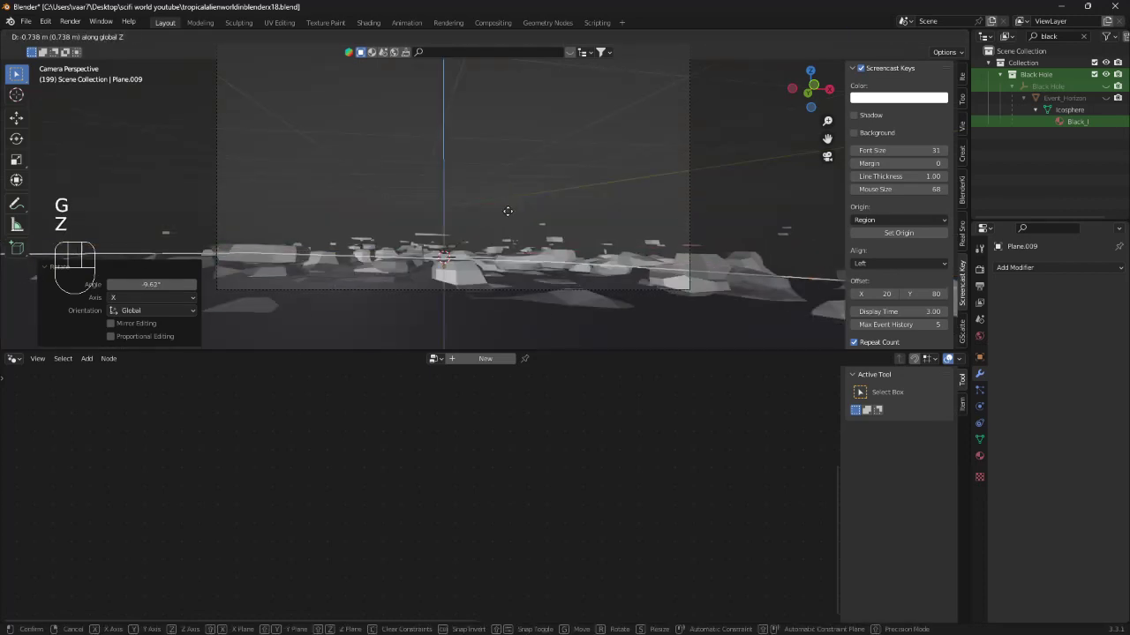
key("r")
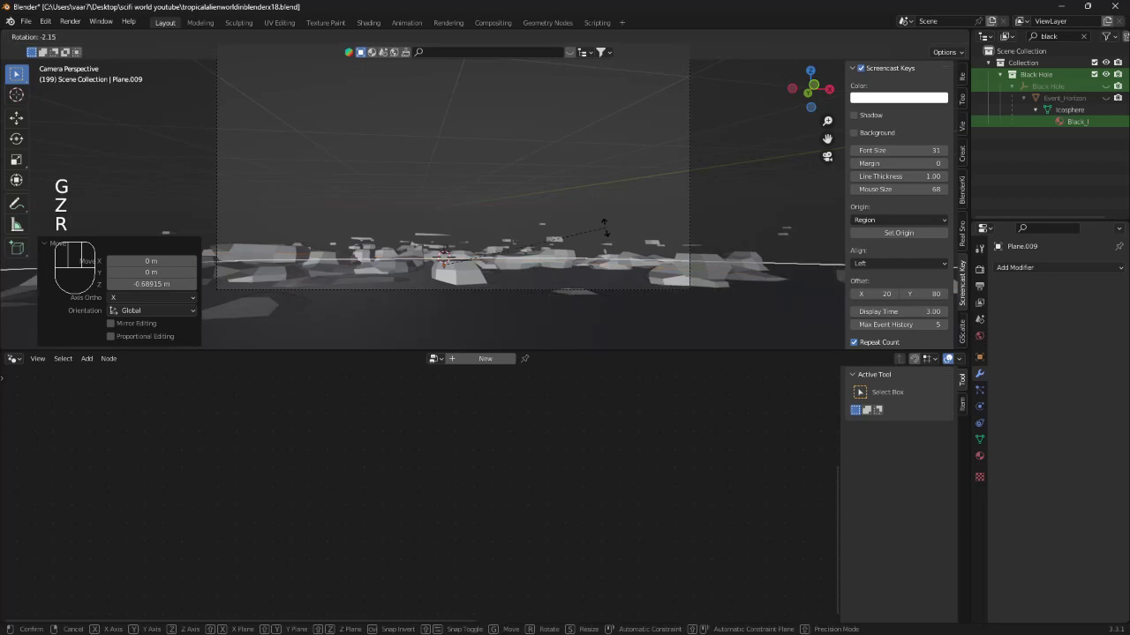
left_click(653, 256)
Step: Give the plane a material slot and assign the existing Water realistic material to it
left_click(978, 455)
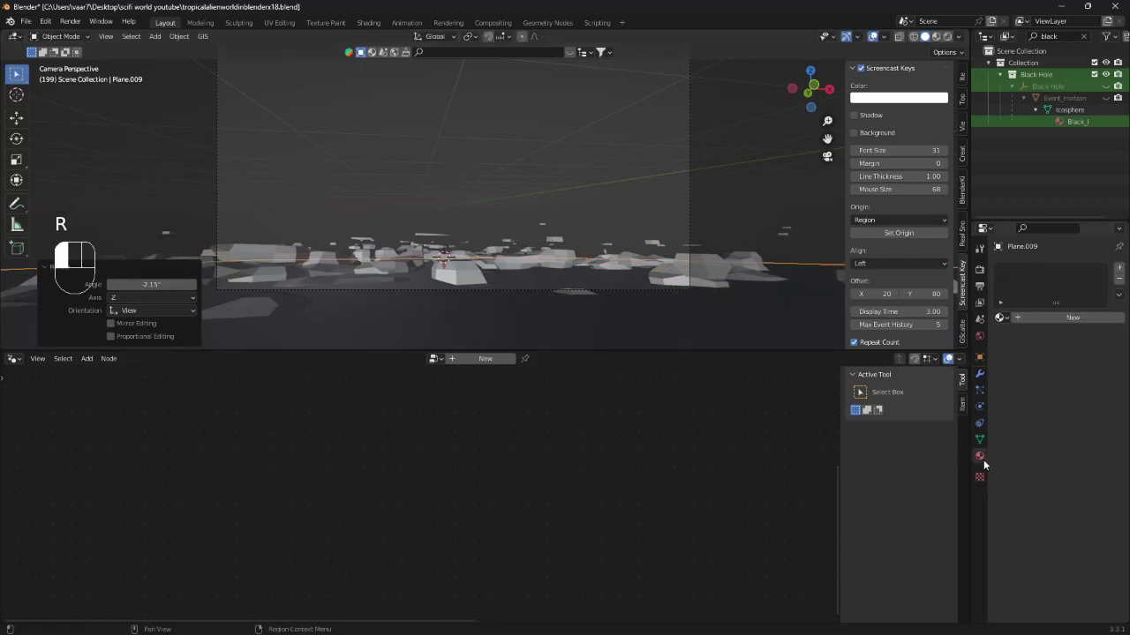
left_click(1072, 318)
left_click(1007, 320)
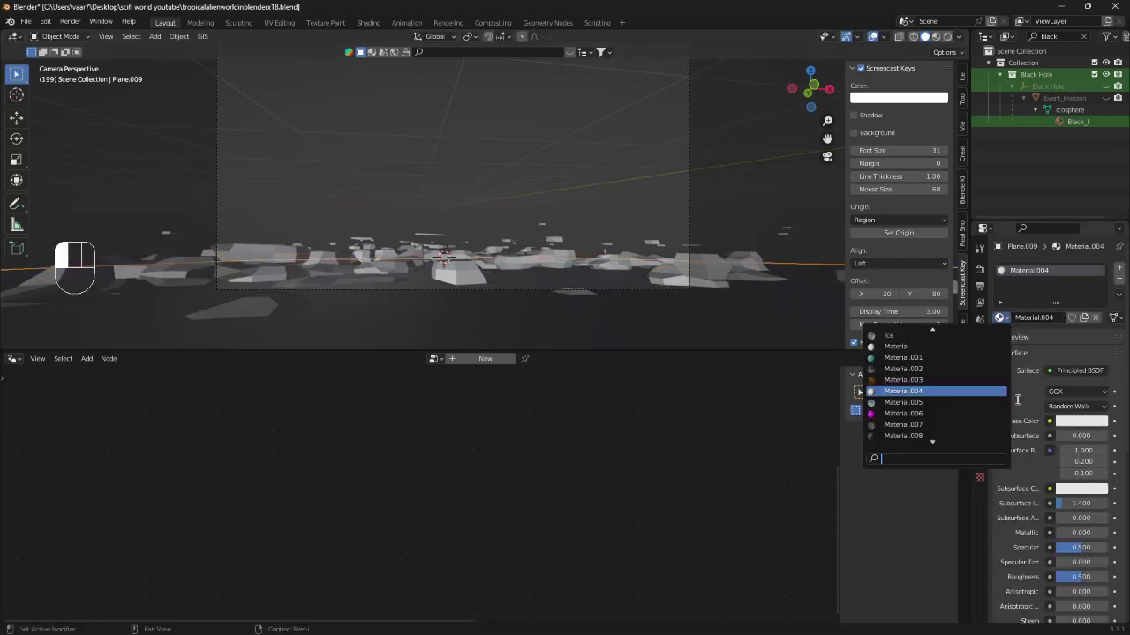
type("wa")
left_click(925, 336)
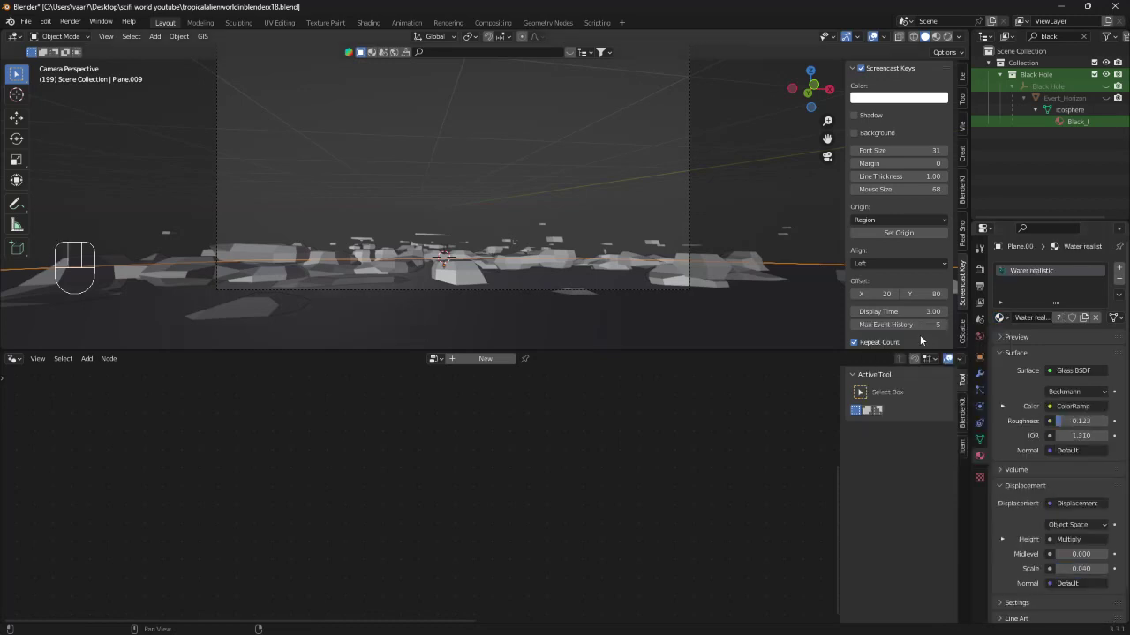
Step: Switch the viewport to rendered shading and raise the water plane about 0.29 m in Z
left_click(947, 38)
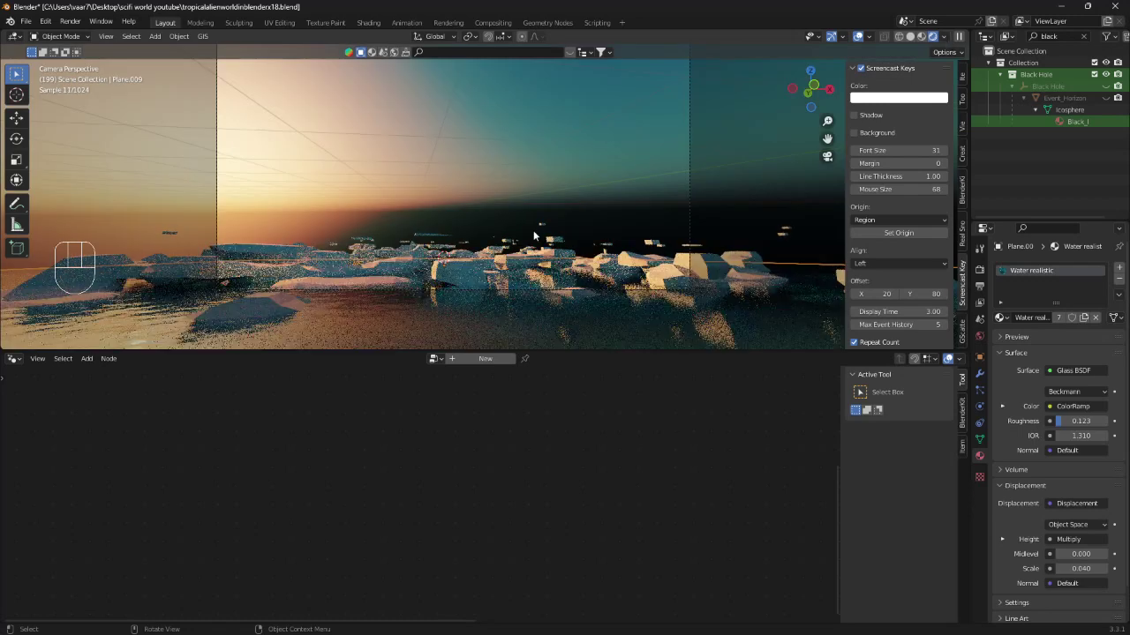
key("g")
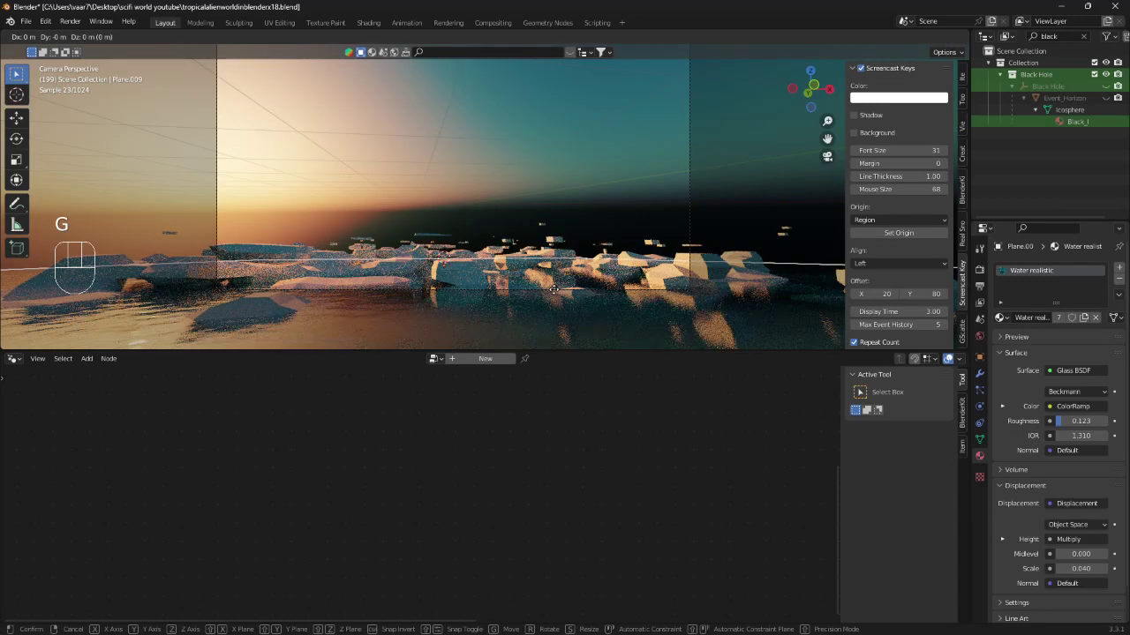
key("z")
left_click(558, 290)
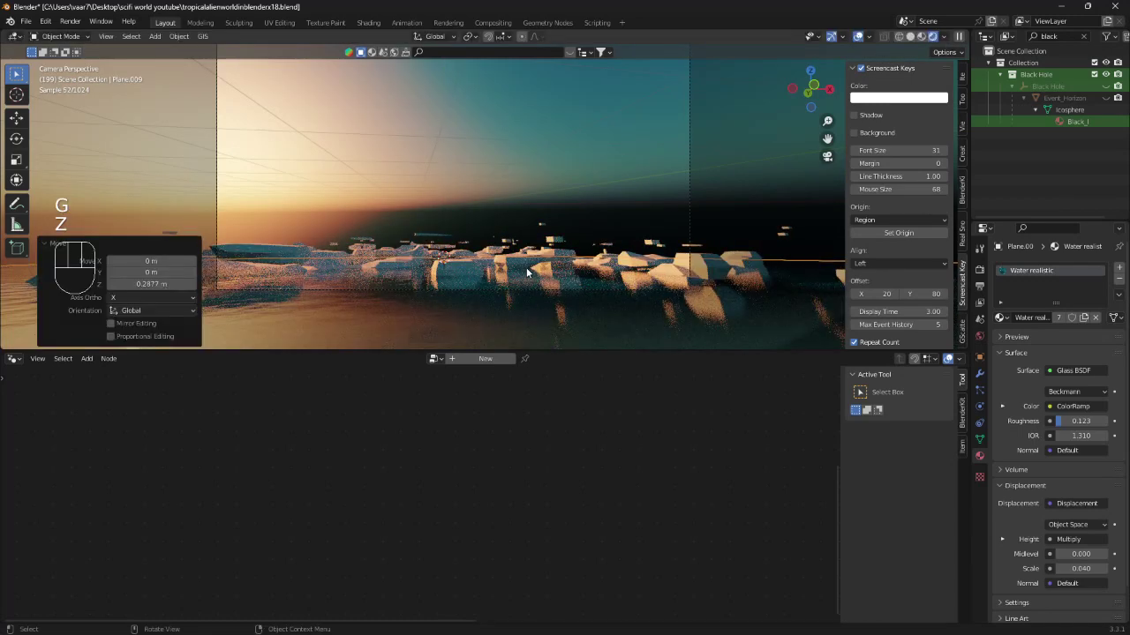
Step: Check the rendered view without overlays, restore them, and delete the water plane
left_click(857, 36)
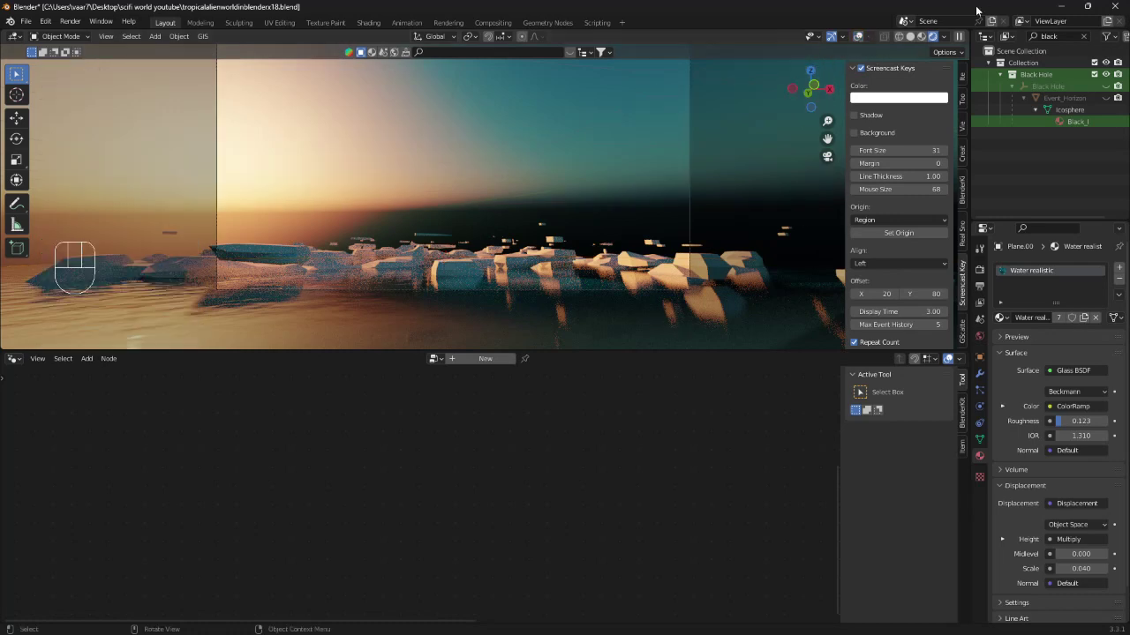
left_click(861, 38)
key("x")
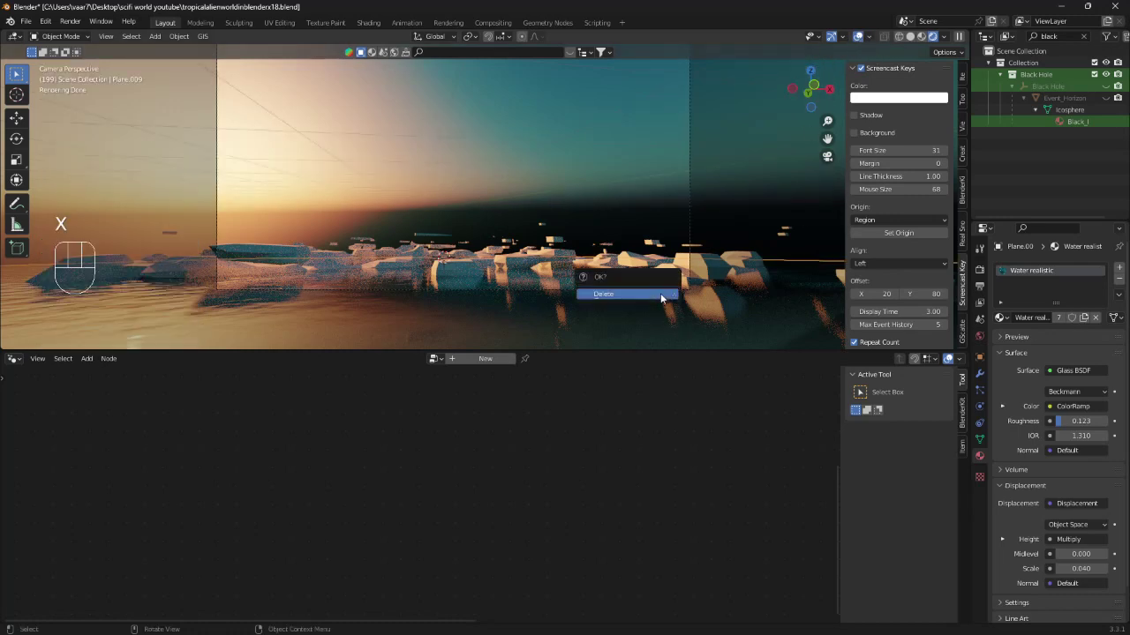
left_click(660, 293)
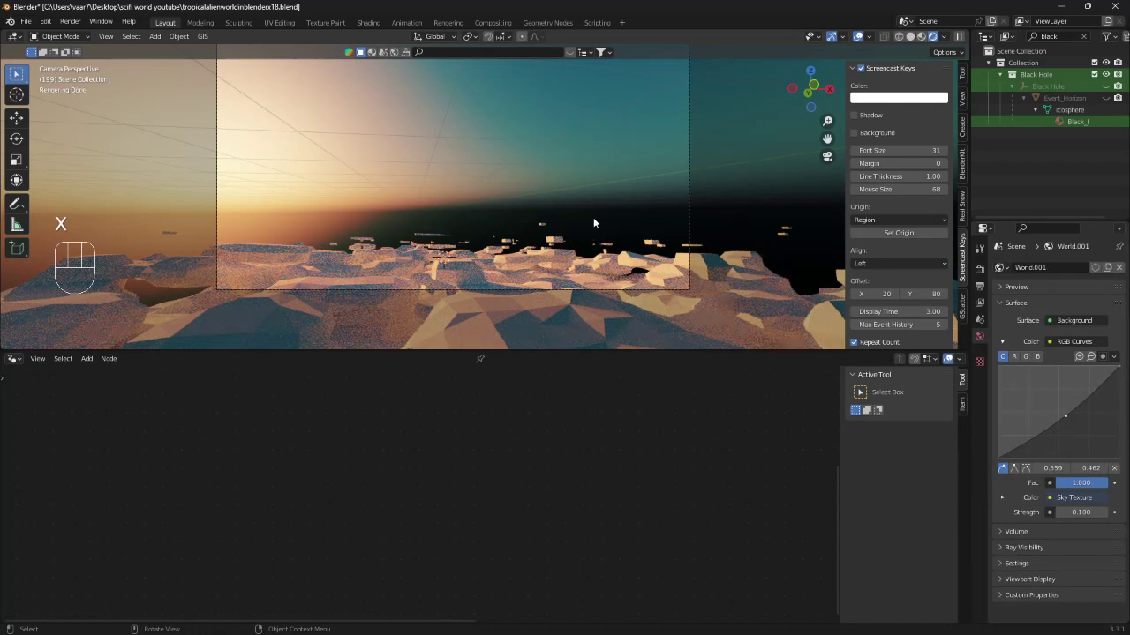
Step: Select the rock mesh and set its Gradient Texture type to Quadratic Sphere
left_click(570, 251)
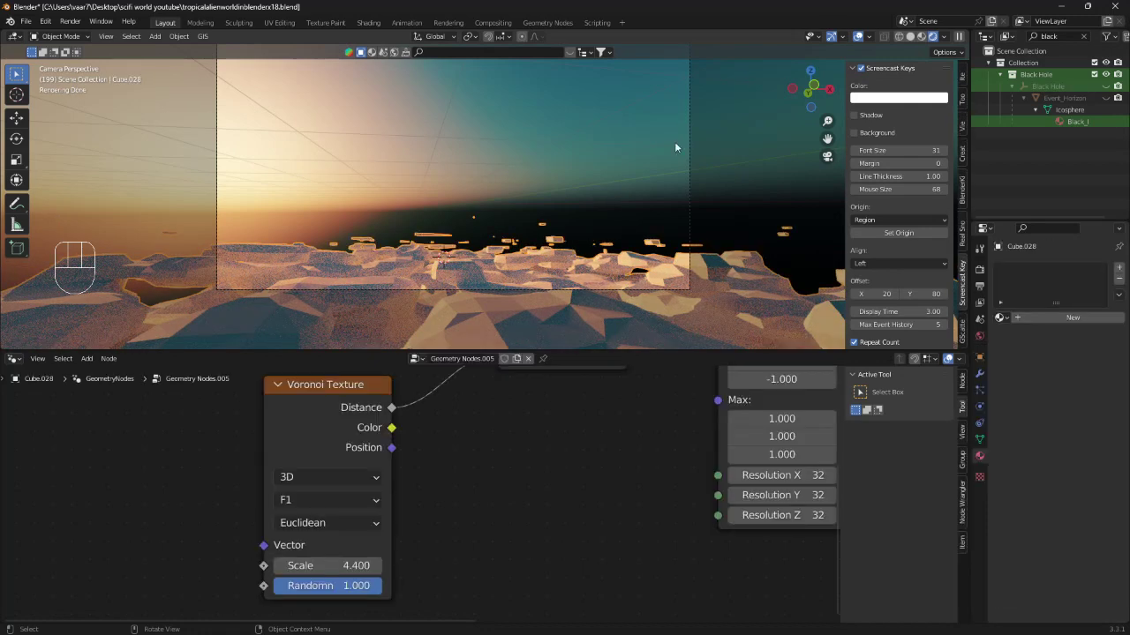
middle_click_drag(575, 388, 572, 599)
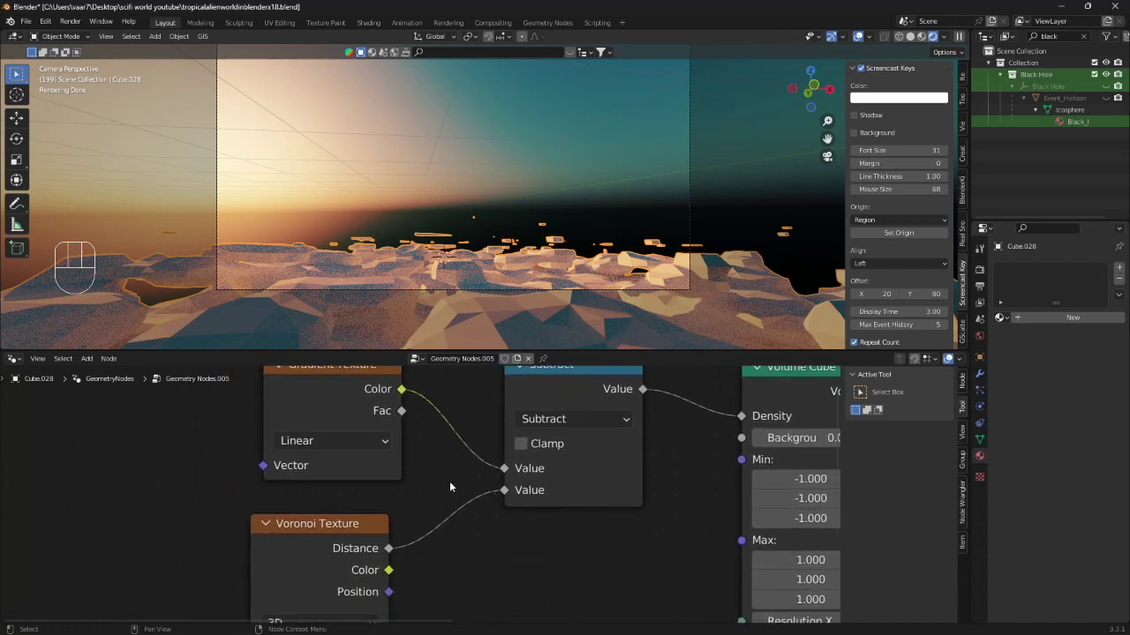
middle_click_drag(450, 485, 515, 527)
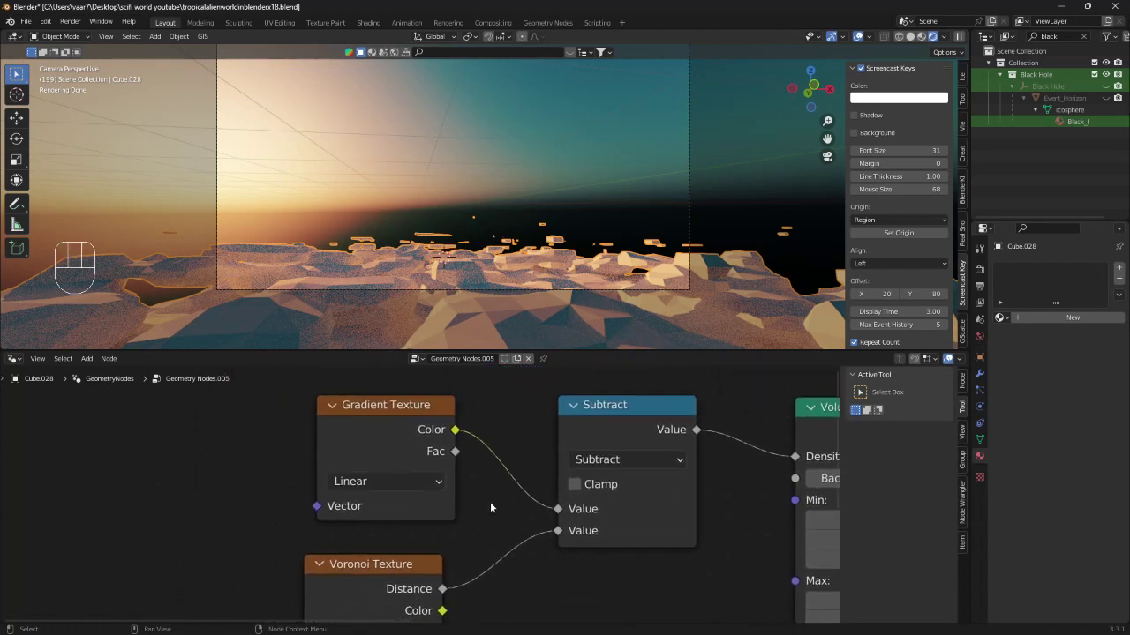
left_click(439, 485)
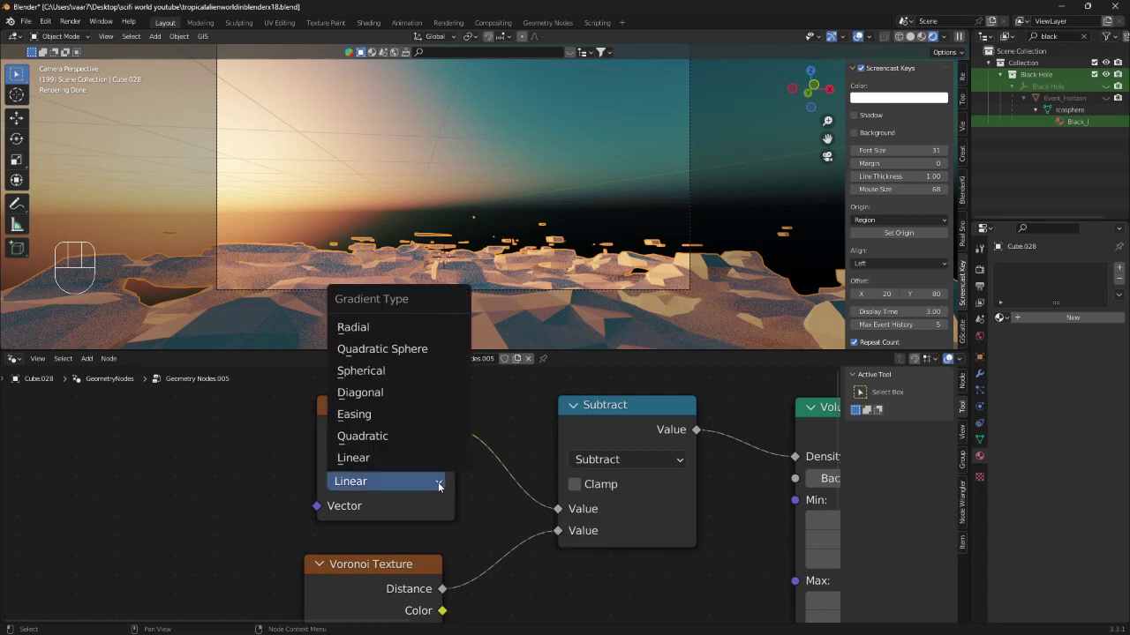
left_click(419, 350)
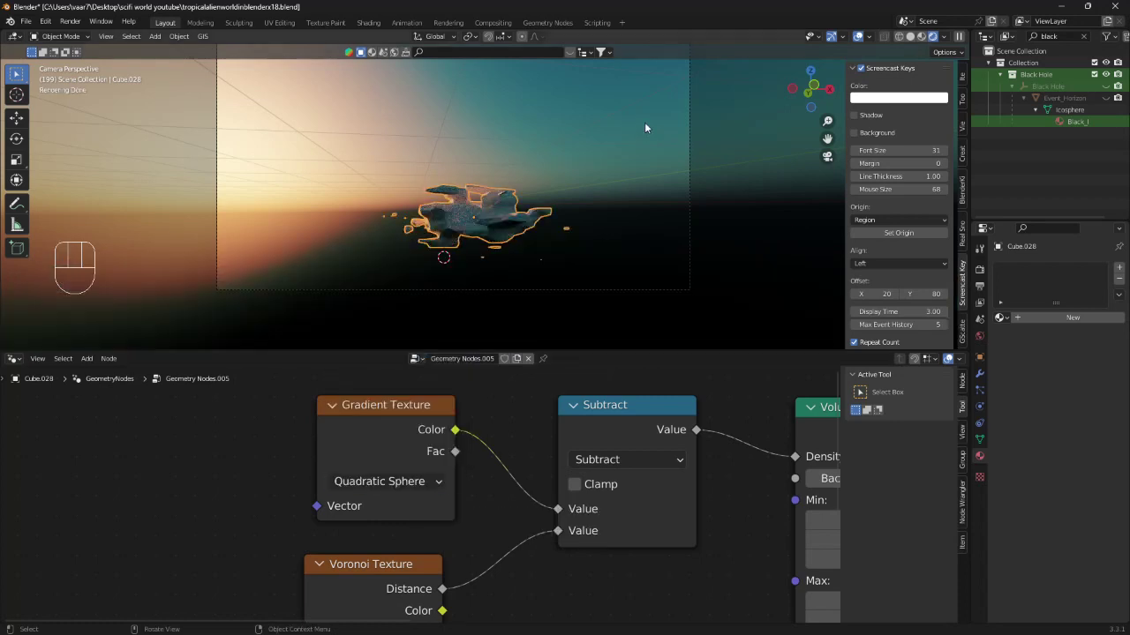
Step: Rotate the rock mesh about 85.9° around the view axis and about -18° around the global Z axis
key("r")
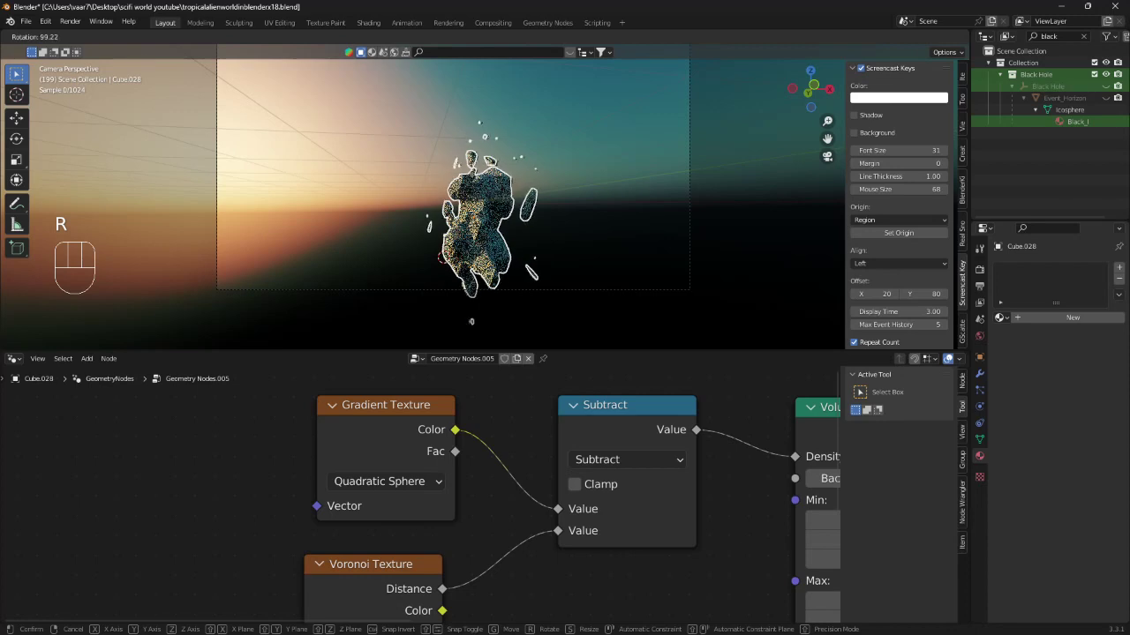
left_click(543, 313)
key("r")
key("z")
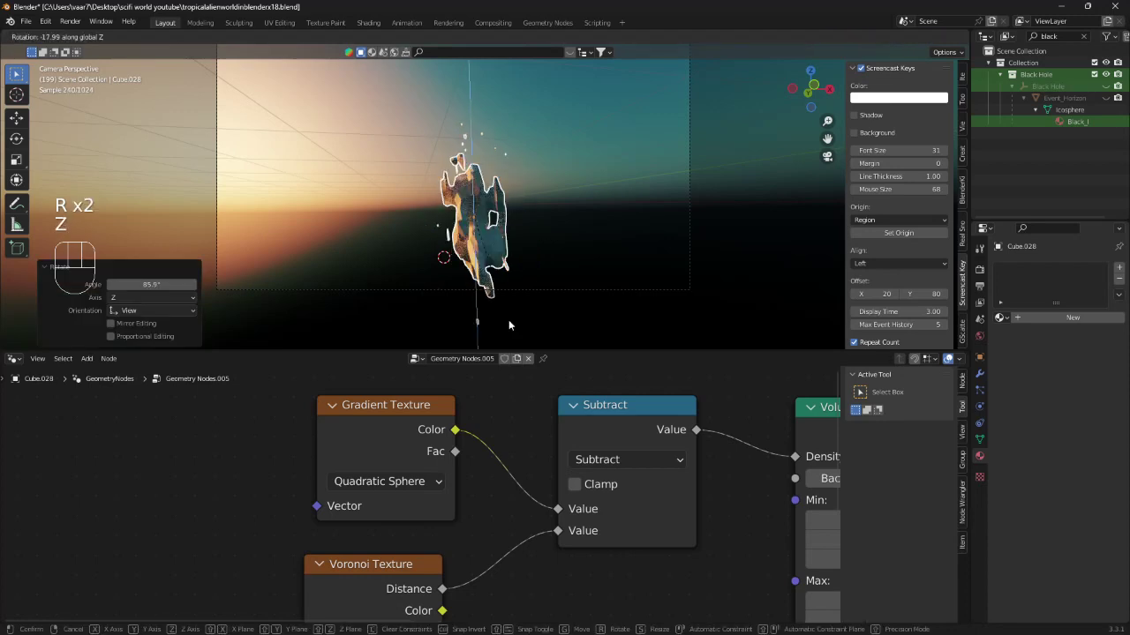
left_click(527, 167)
Step: Scale the rock mesh by about 2.9 in Z only and rotate it about 4.2° around the view axis
key("s")
key("z")
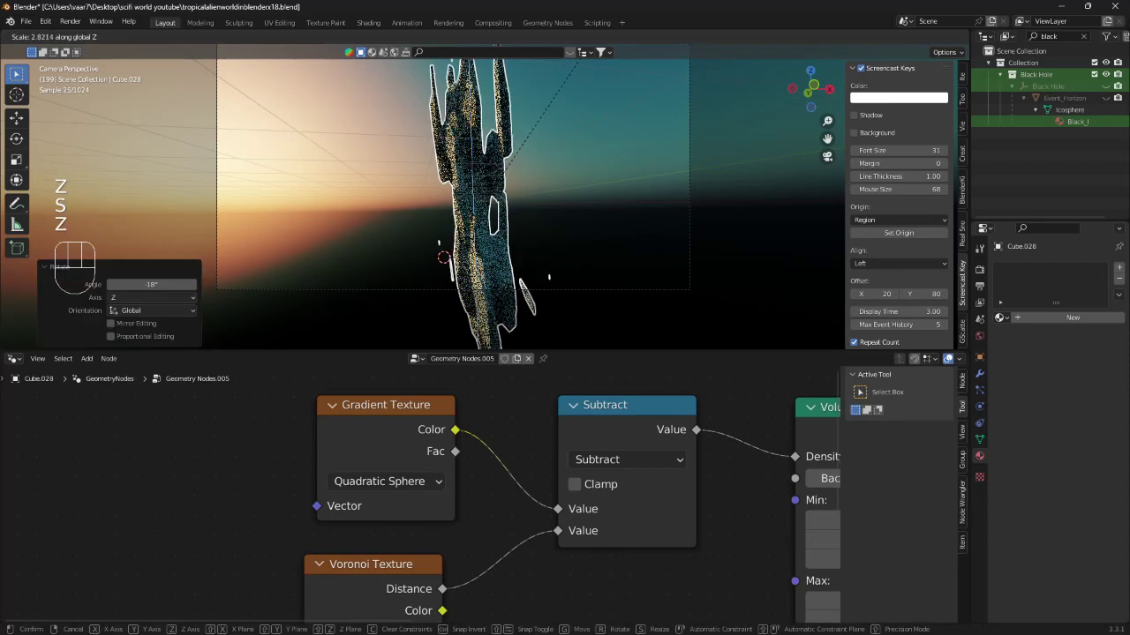
left_click(590, 347)
key("r")
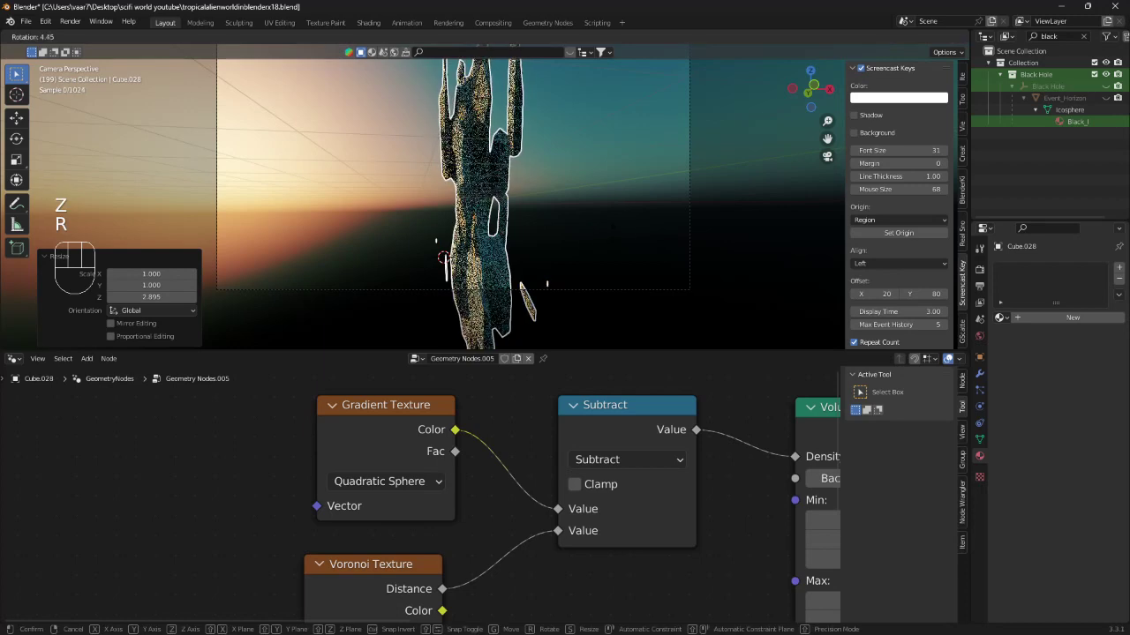
left_click(592, 234)
Step: Set the Voronoi Texture's scale to 8.6 to give the rock pillar finer detail
middle_click_drag(527, 537, 594, 380)
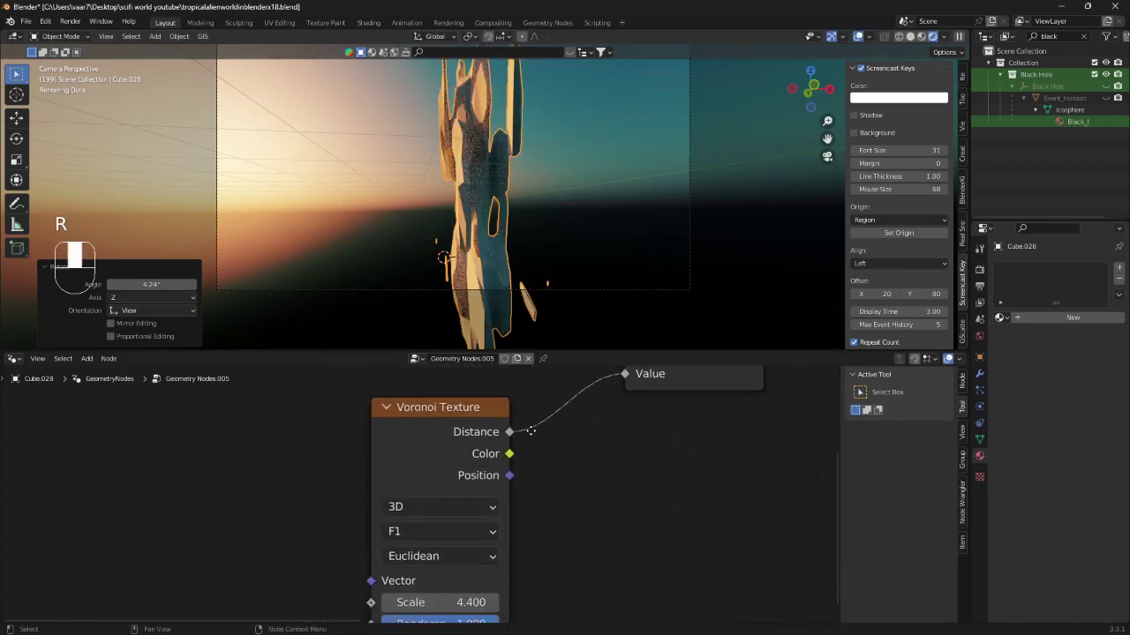
left_click_drag(441, 601, 478, 601)
middle_click_drag(571, 238, 600, 272, "shift")
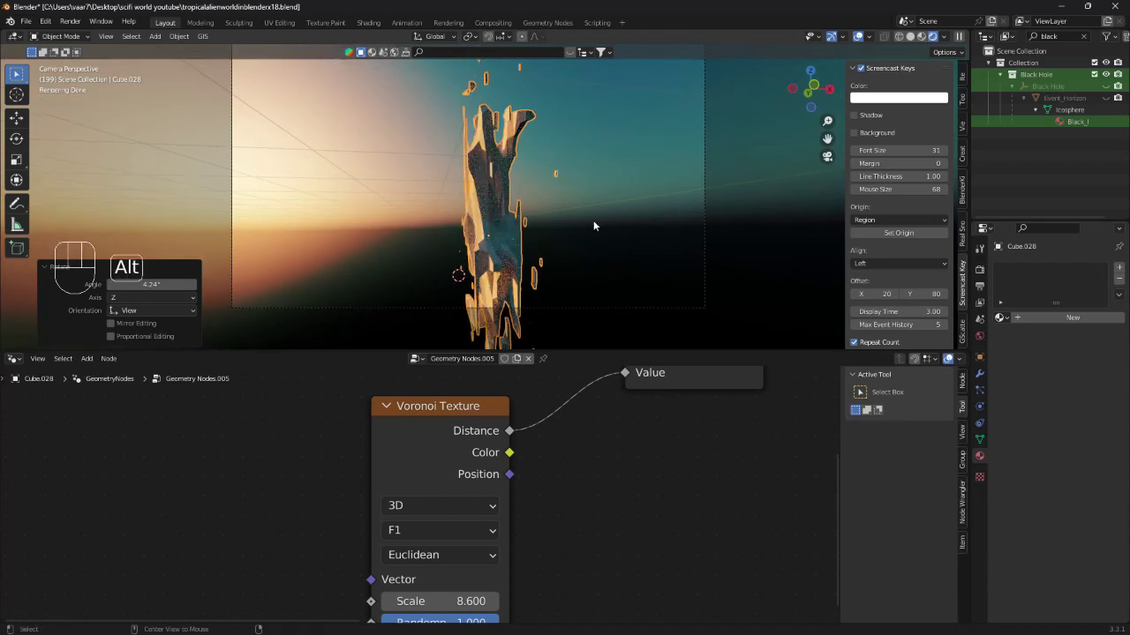
Step: Unhide all hidden scene objects and select the rock pillar mesh among them
key("alt+h")
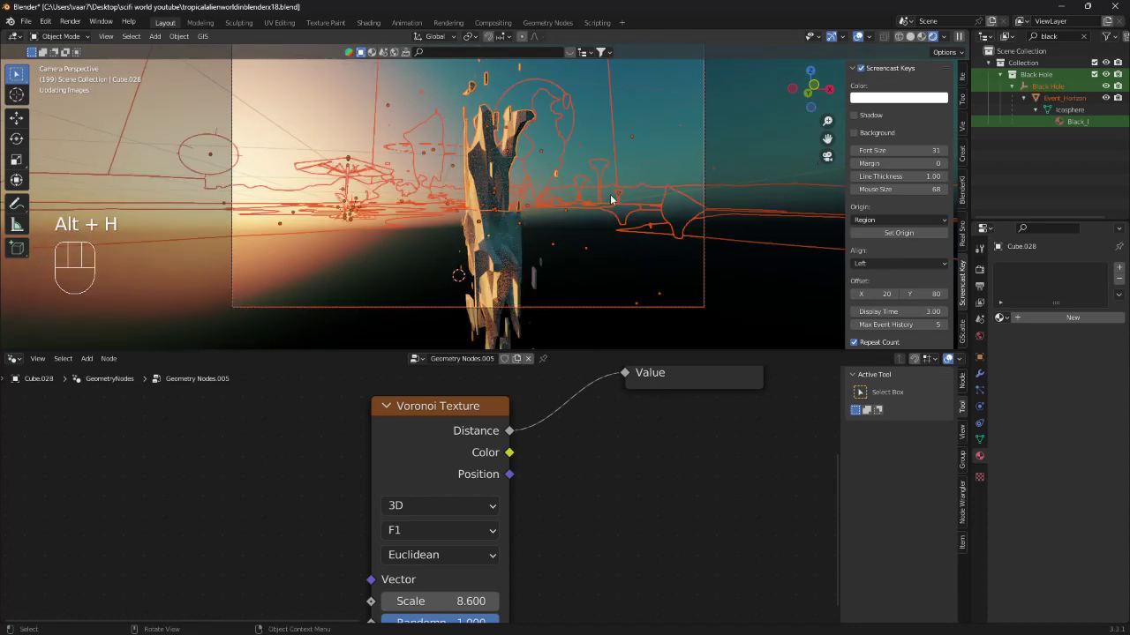
left_click(491, 174)
key("shift")
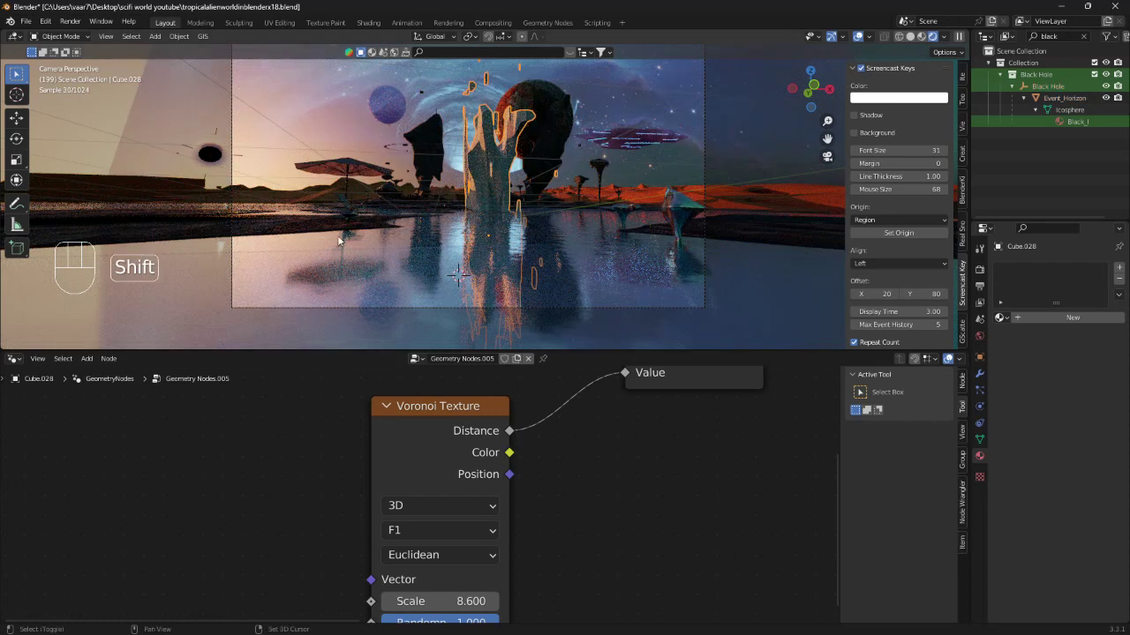
Step: Snap the rock pillar to the 3D cursor on the near shore and scale it uniformly to about 0.177
key("shift+s")
left_click(310, 147)
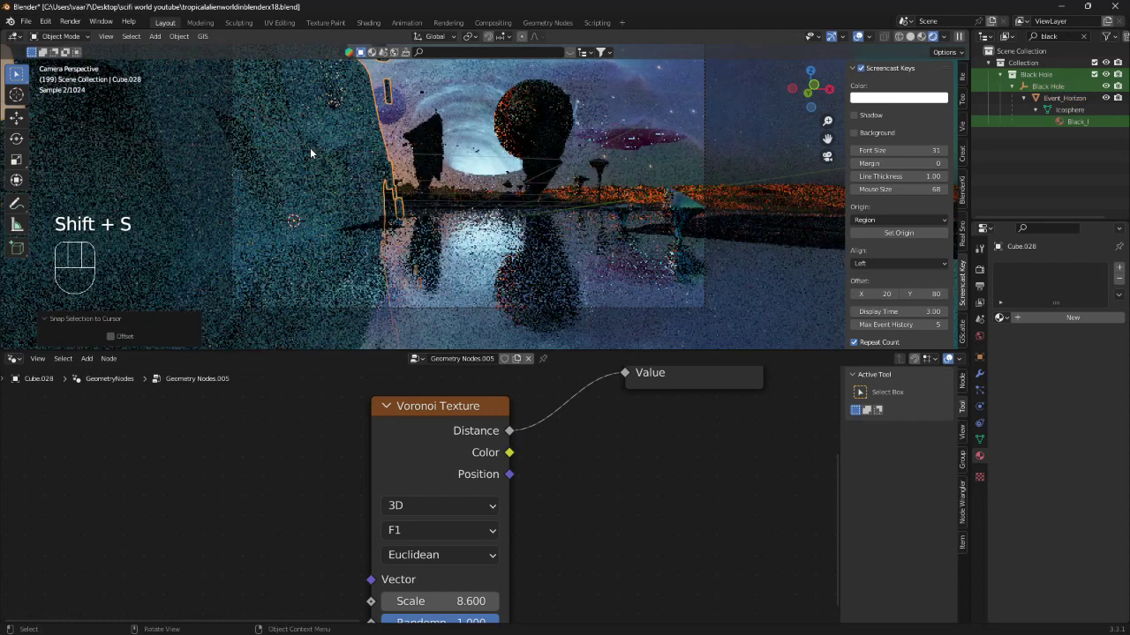
key("s")
left_click(328, 212)
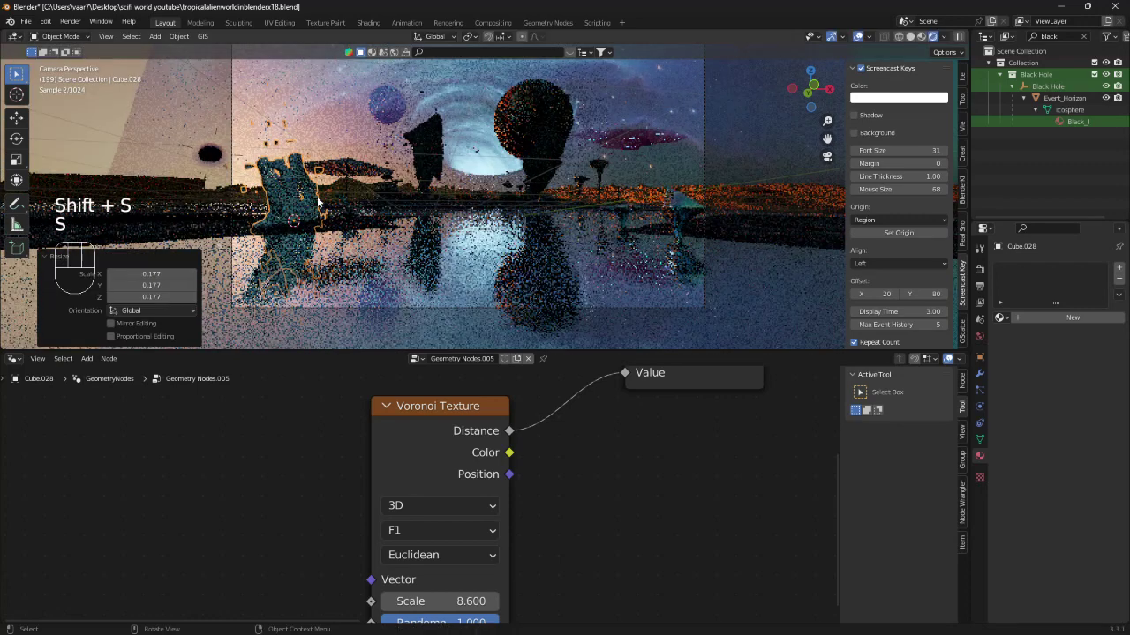
Step: Rotate the rock pillar about 9.7° around the view axis
key("r")
left_click(347, 253)
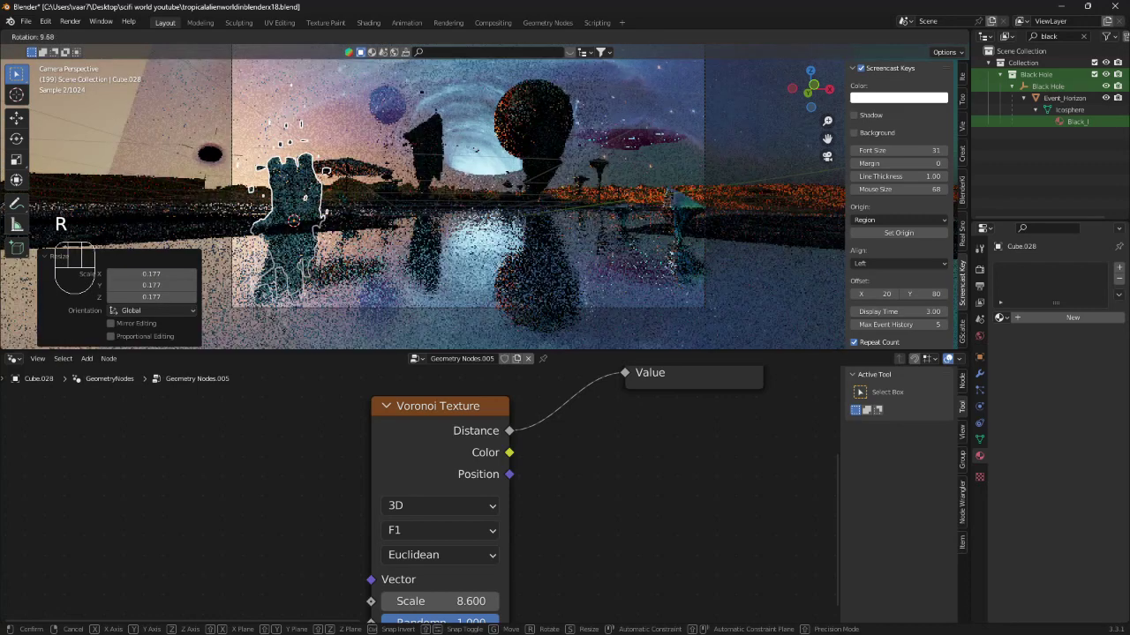
middle_click_drag(347, 253, 490, 260, "shift")
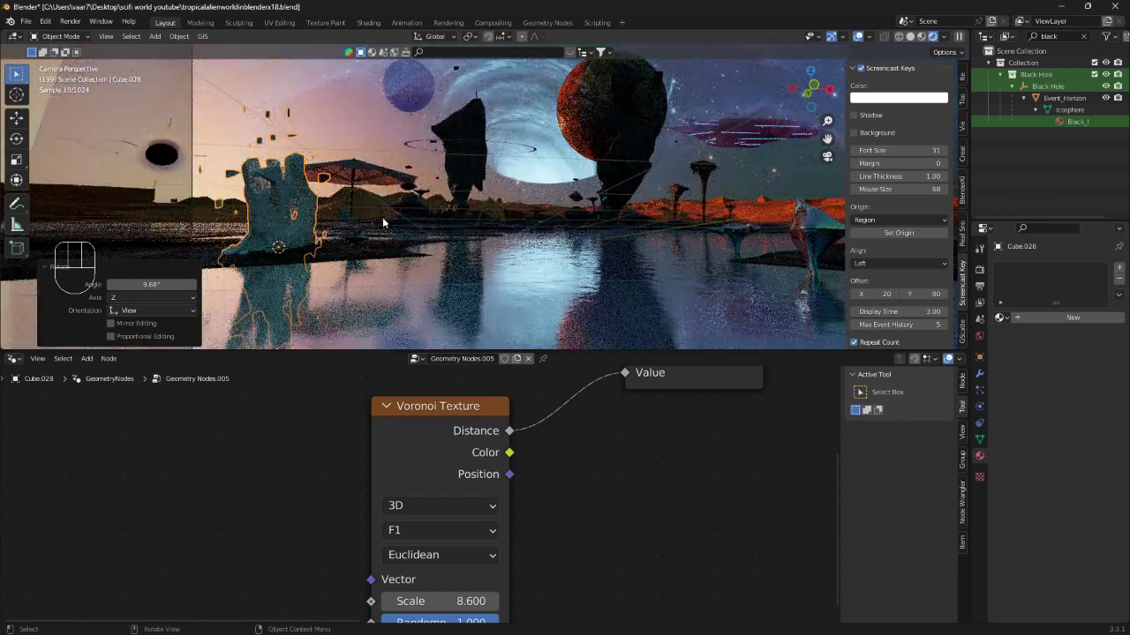
scroll(323, 252, "up", 5)
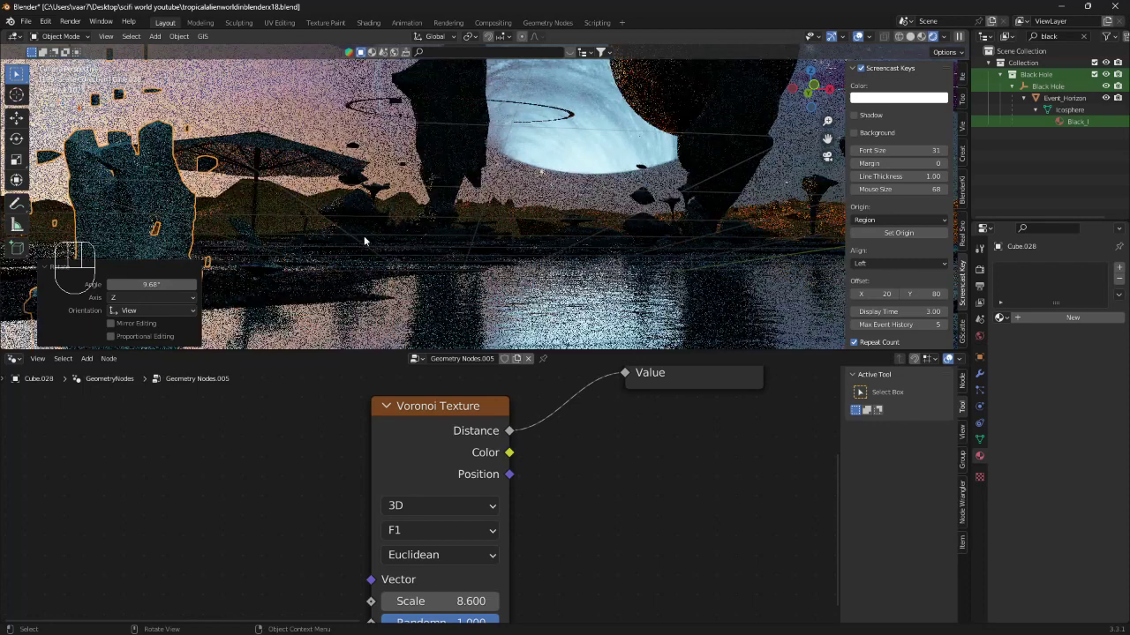
scroll(395, 235, "down", 4)
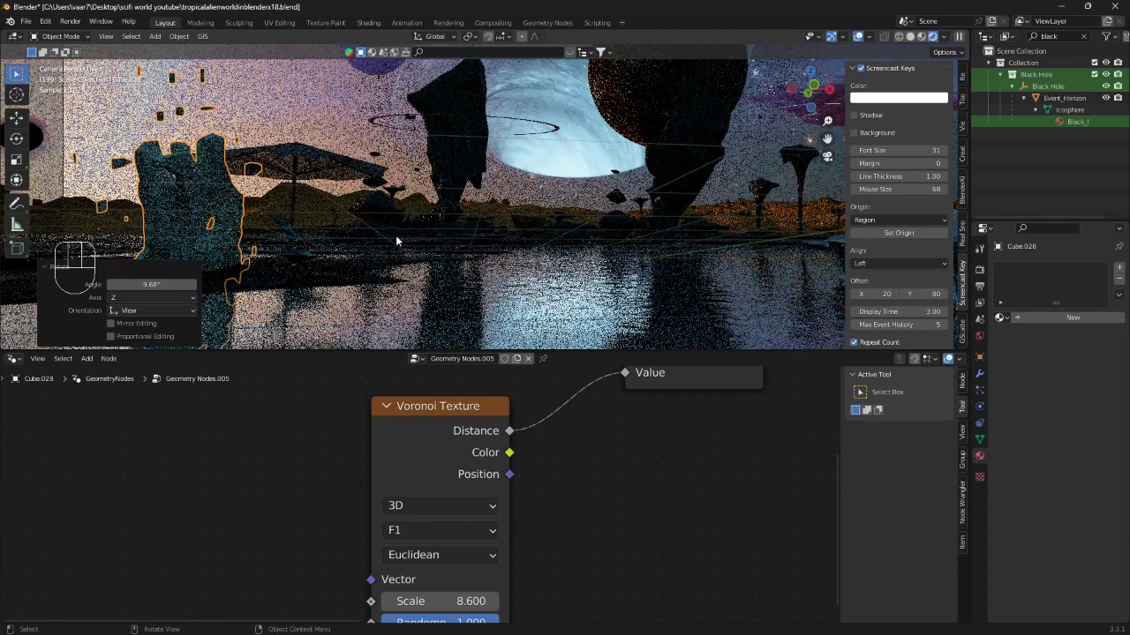
middle_click_drag(444, 239, 382, 246, "shift")
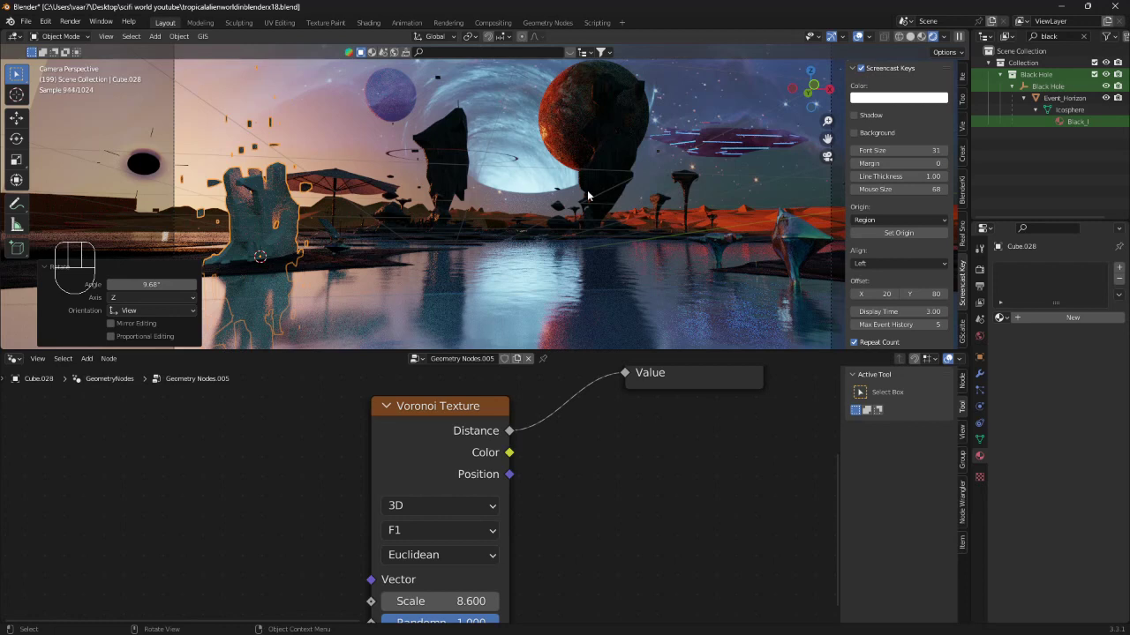
Step: Add a Set Material node between the Volume to Mesh and Group Output nodes of the rock pillar
left_click(274, 215)
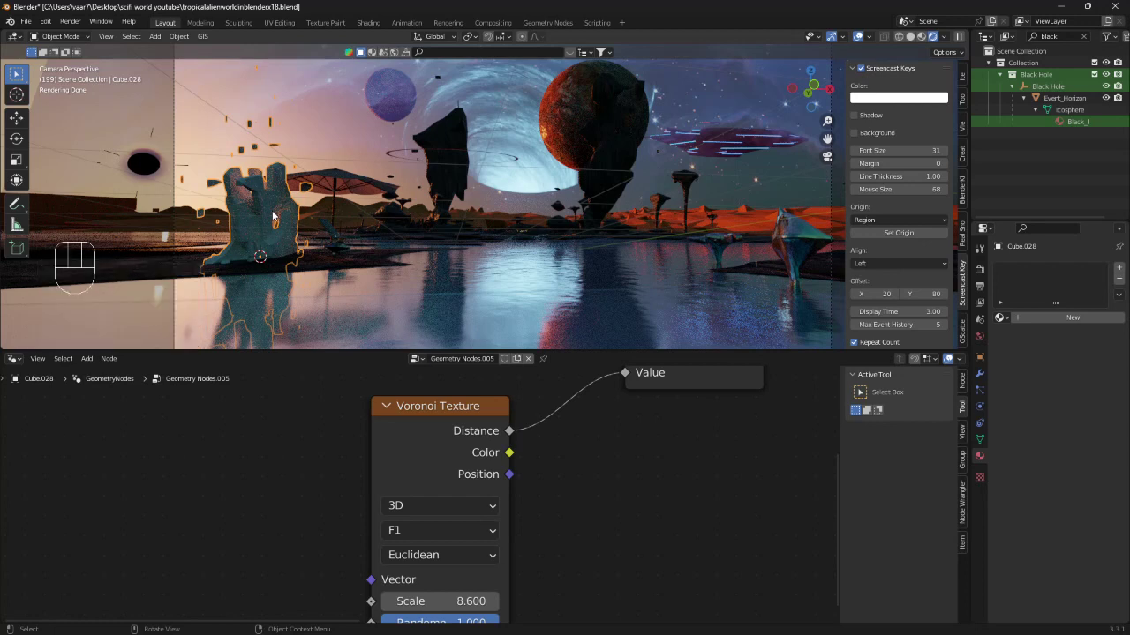
middle_click_drag(358, 426, 16, 565)
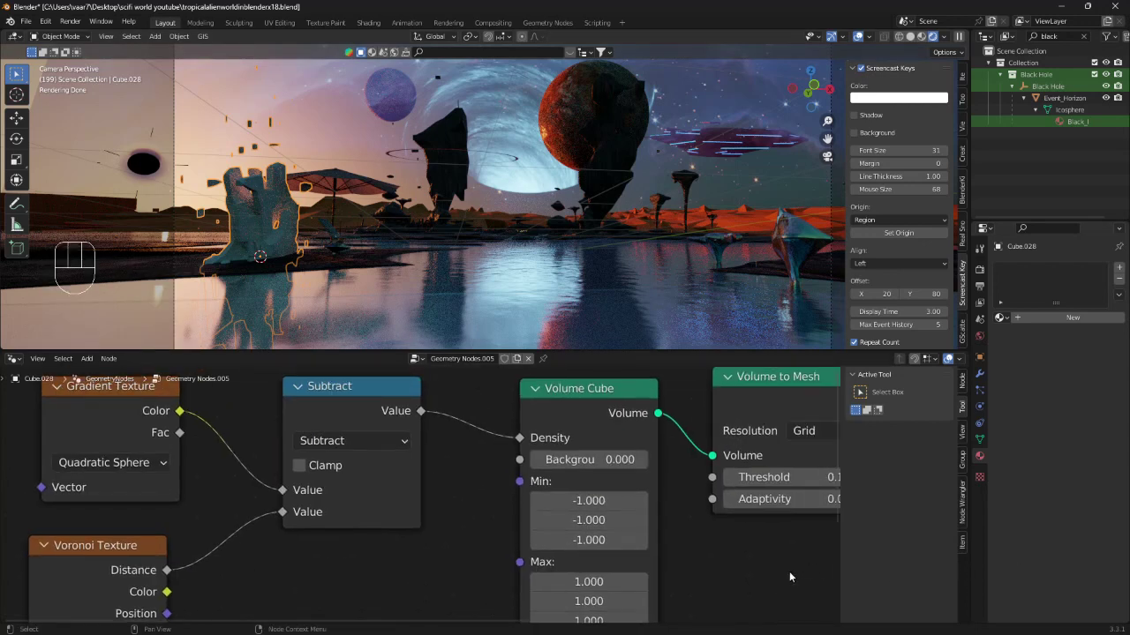
middle_click_drag(789, 577, 129, 574)
left_click_drag(548, 454, 746, 484)
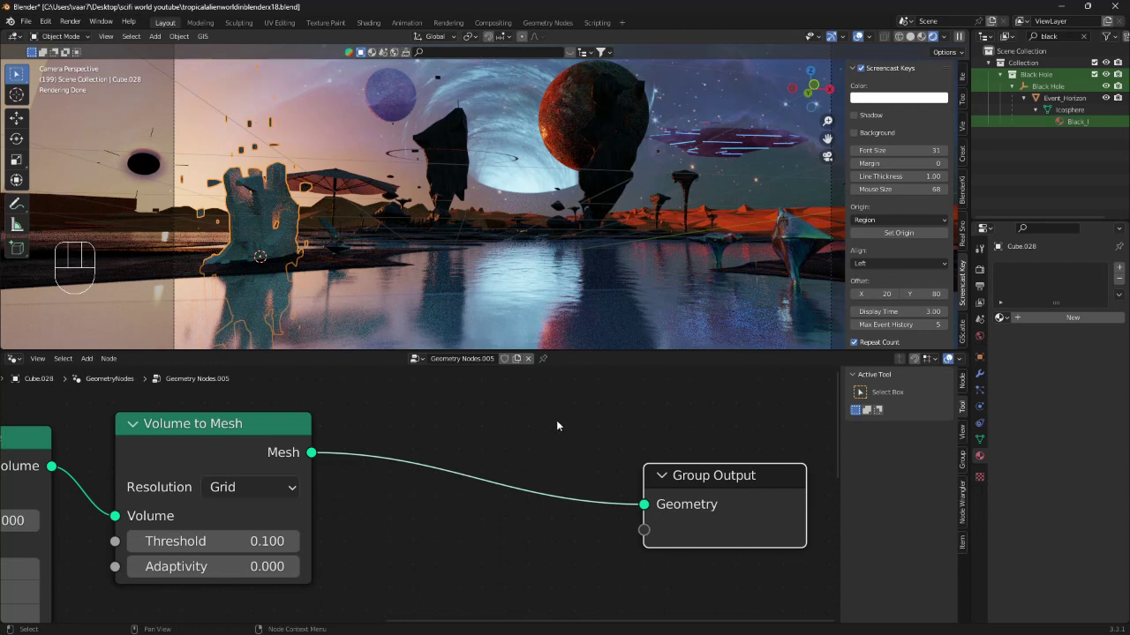
key("shift+a")
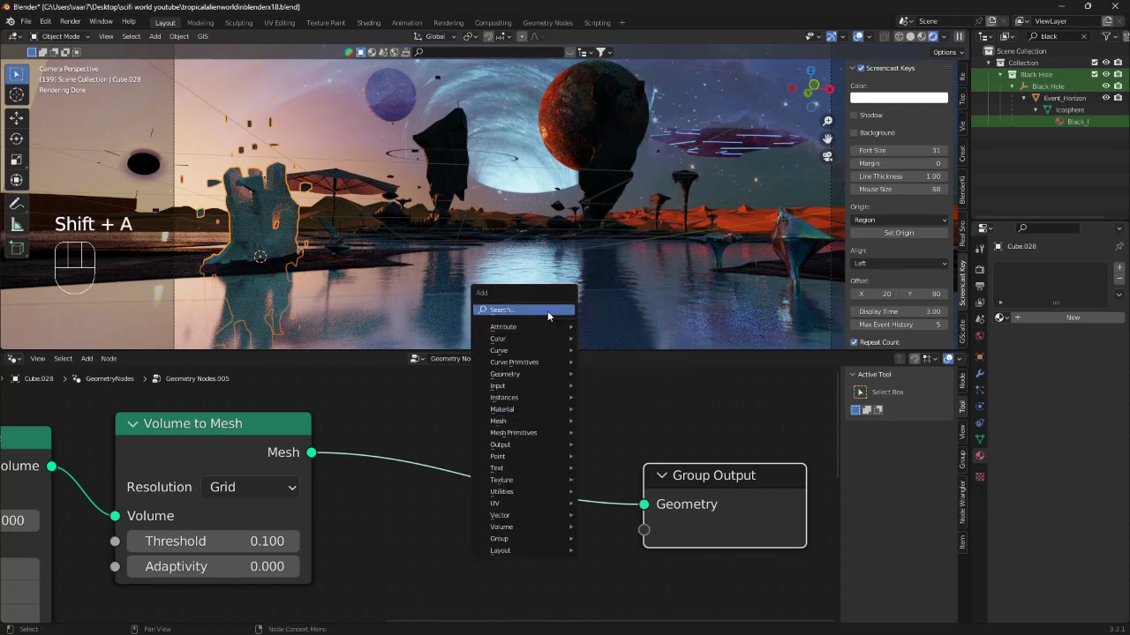
left_click(547, 310)
type("set")
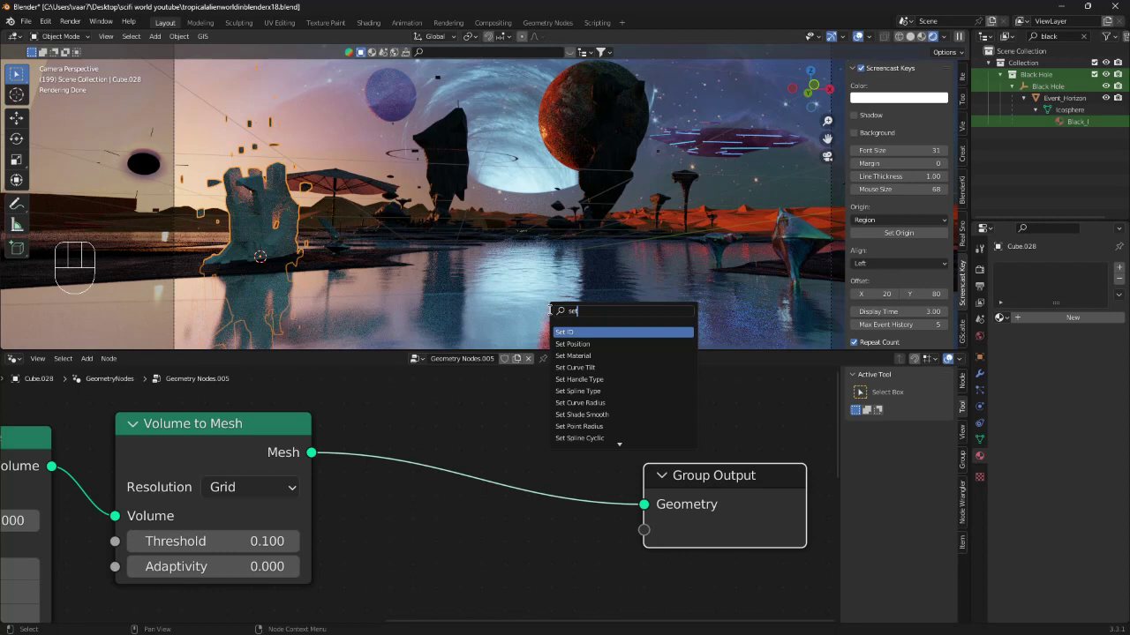
type(" ma")
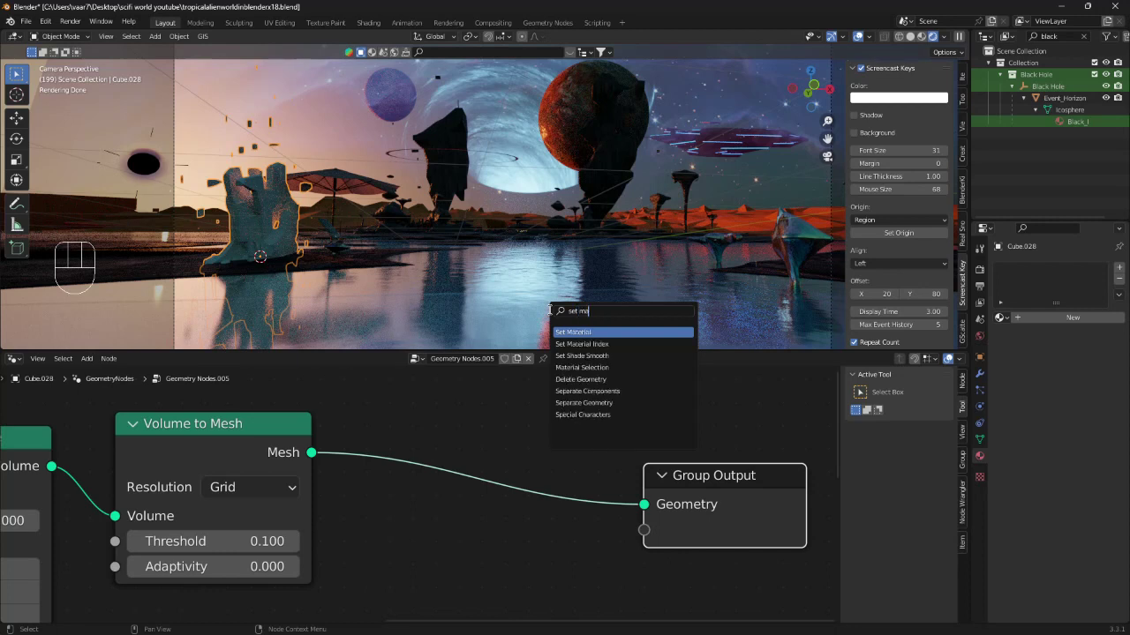
left_click(581, 330)
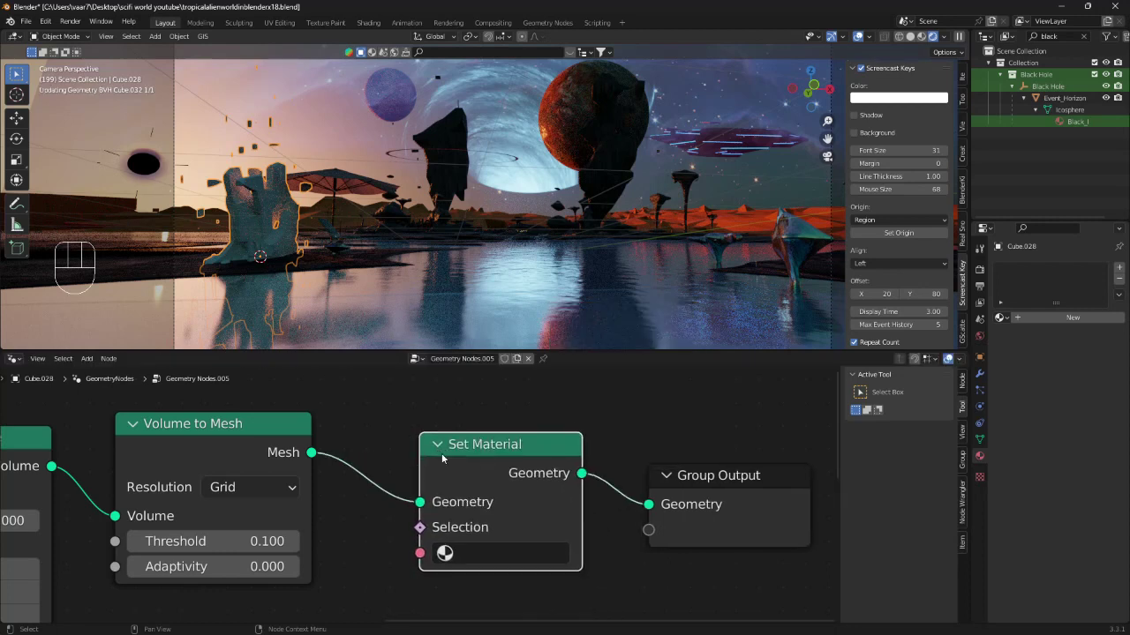
left_click(443, 454)
Step: Check which material the existing dark floating rock uses and assign Material.008 in the rock pillar's Set Material node
scroll(460, 141, "up", 1)
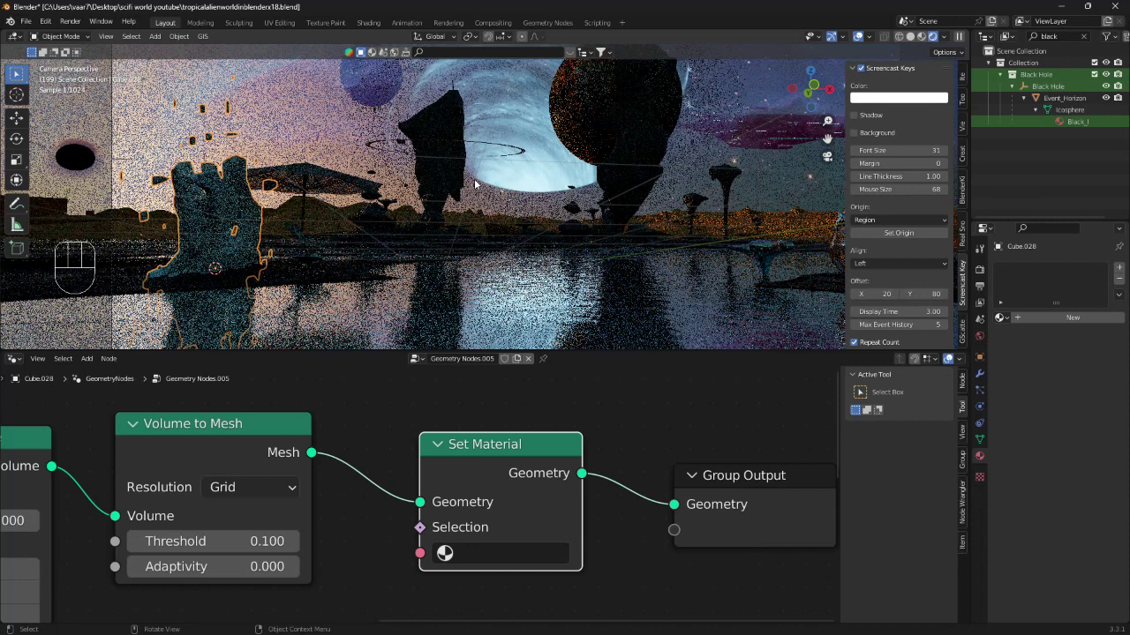
left_click(453, 119)
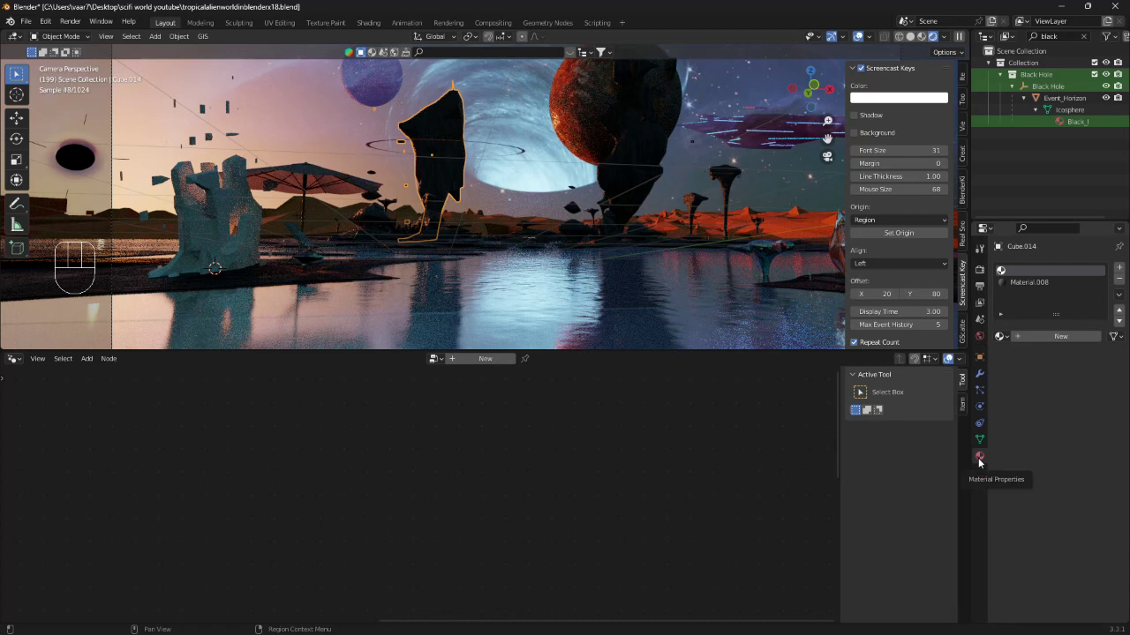
left_click(215, 215)
left_click(481, 554)
type("0")
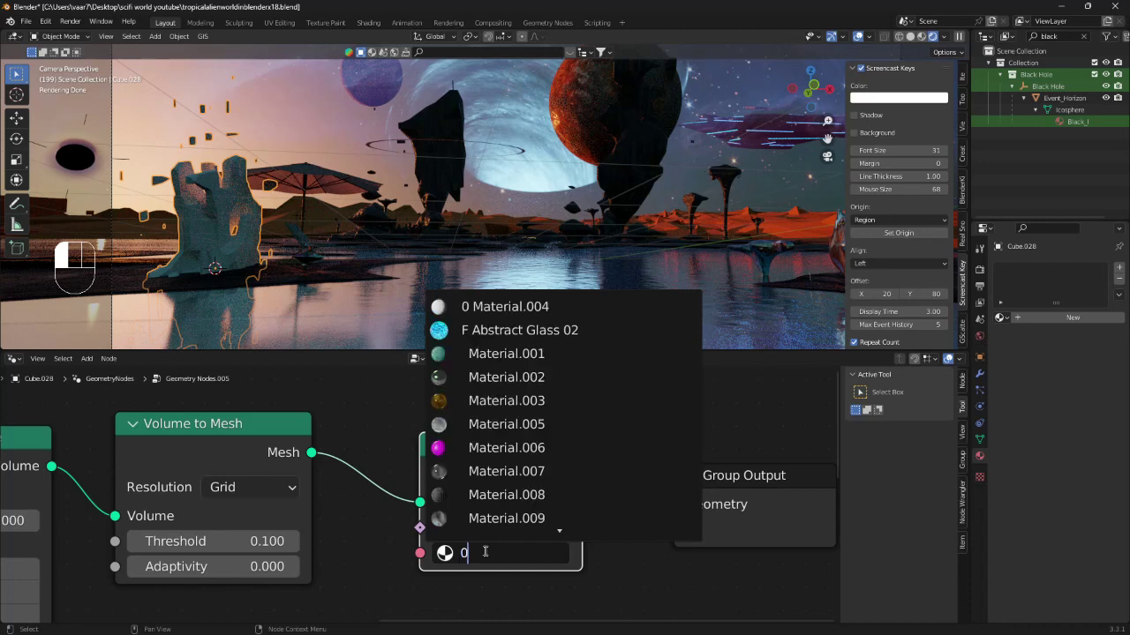
type("8")
left_click(481, 302)
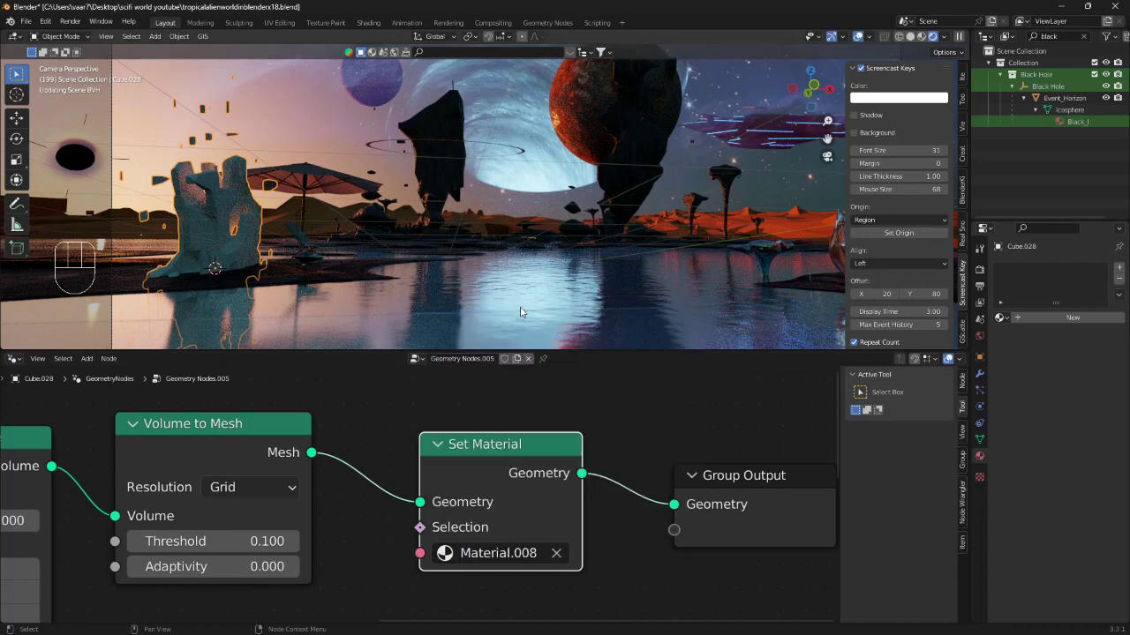
Step: Examine the rock pillar's new material up close and check its editable geometry in Edit Mode
middle_click_drag(412, 229, 459, 227, "shift")
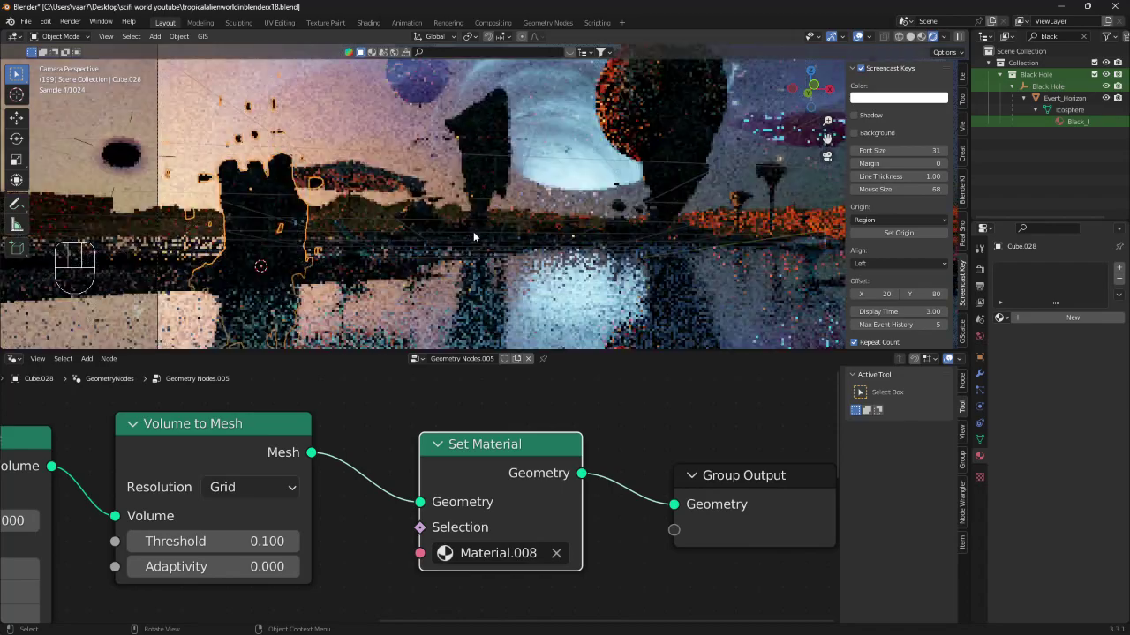
middle_click_drag(406, 236, 475, 248, "shift")
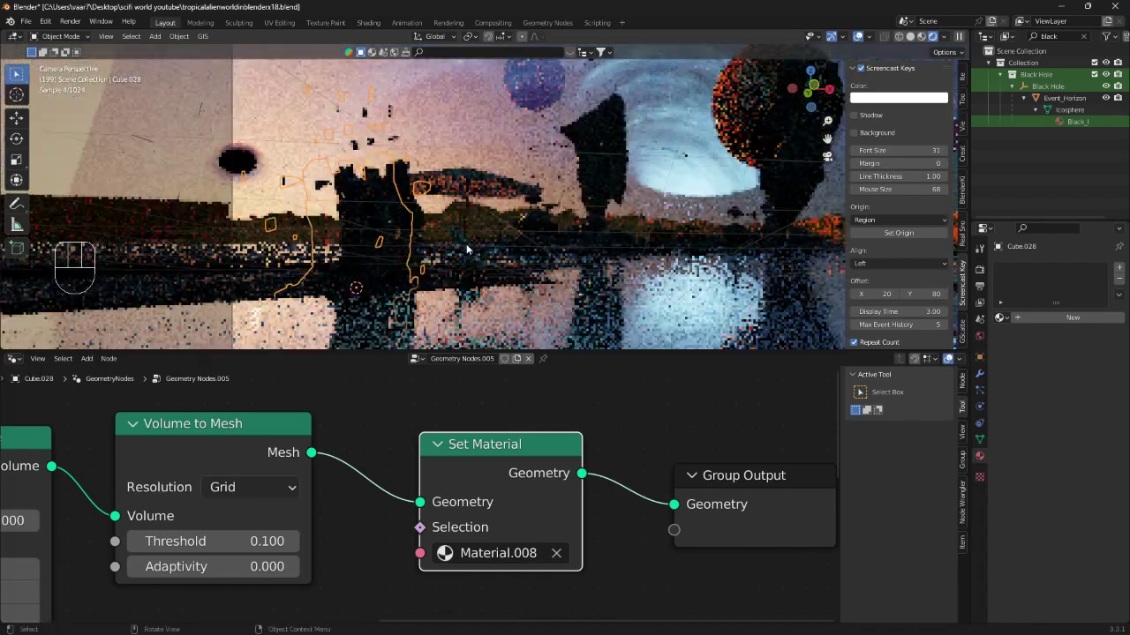
scroll(387, 254, "up", 2)
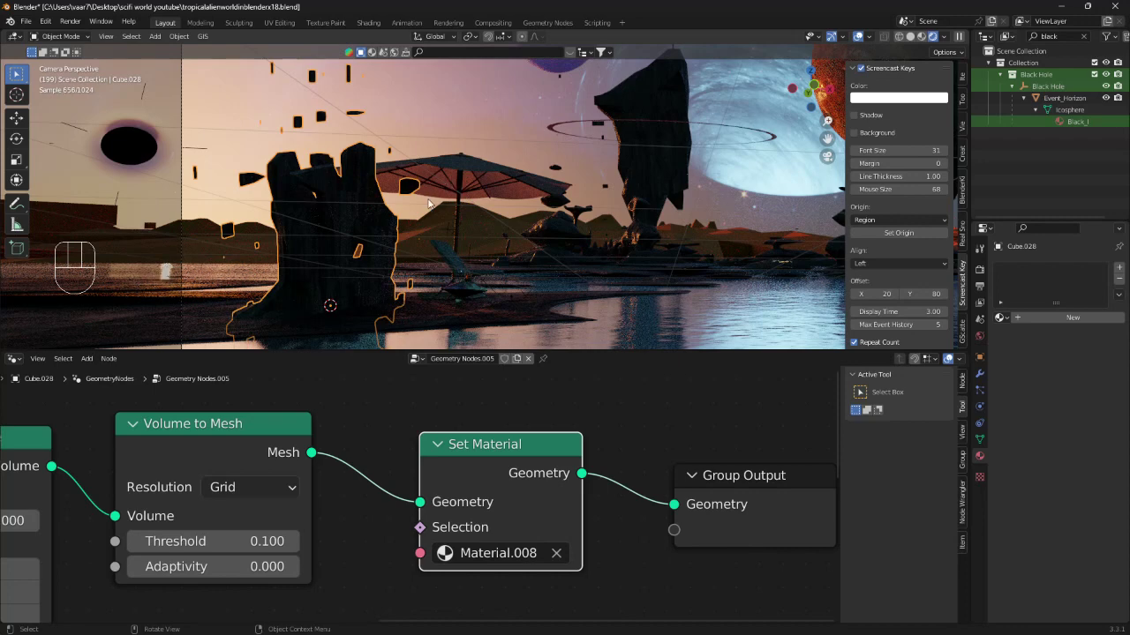
middle_click_drag(431, 182, 428, 173, "shift")
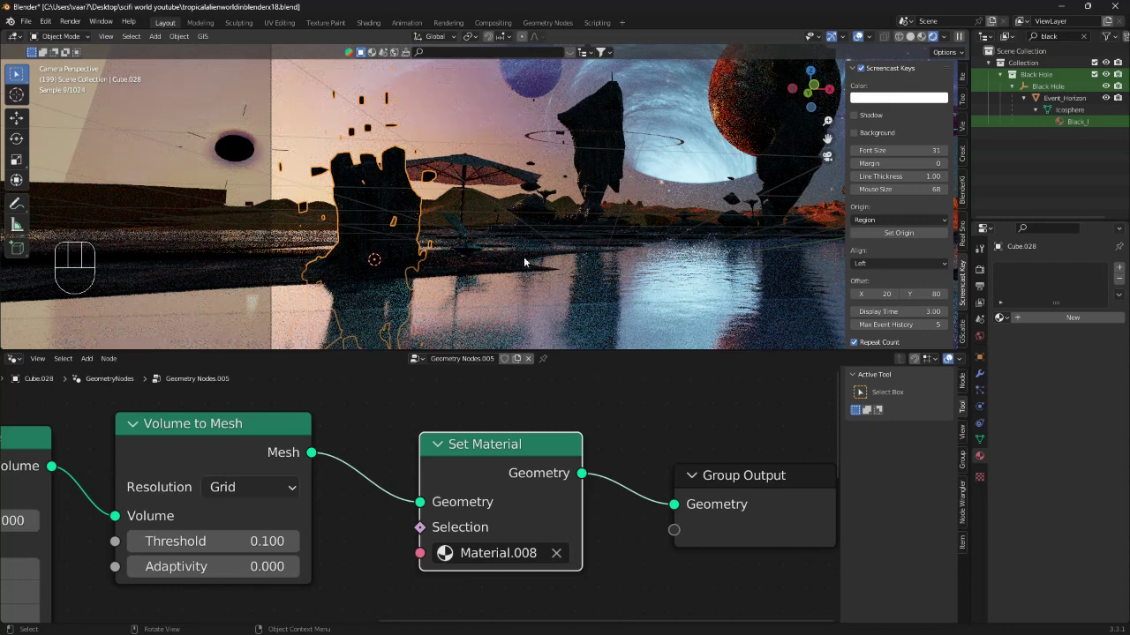
key("Tab")
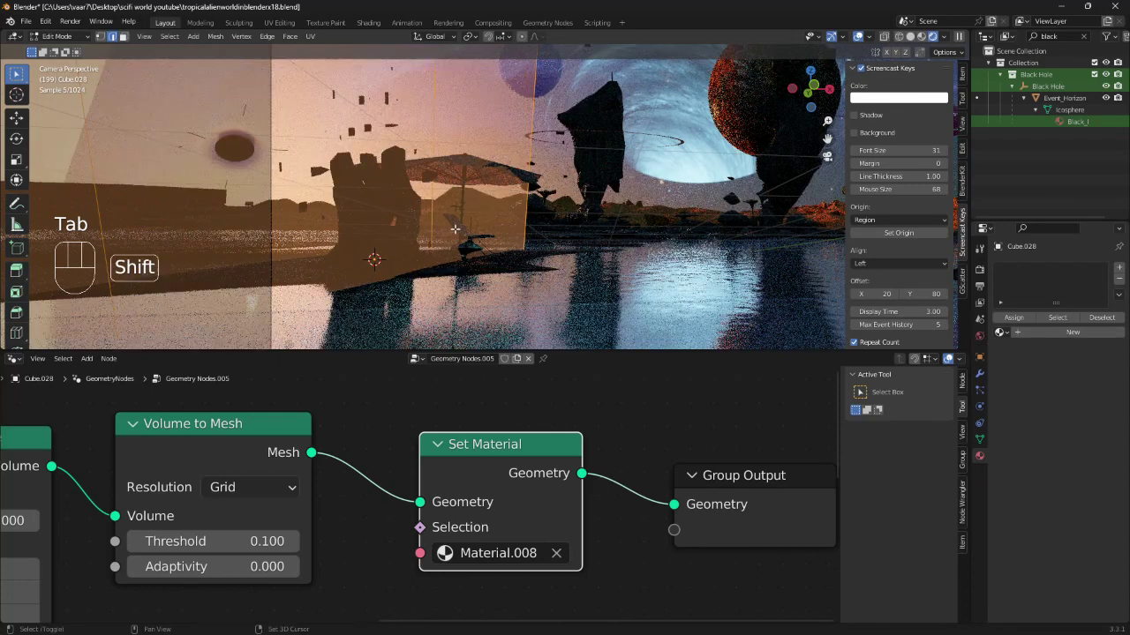
middle_click_drag(457, 227, 468, 287, "shift")
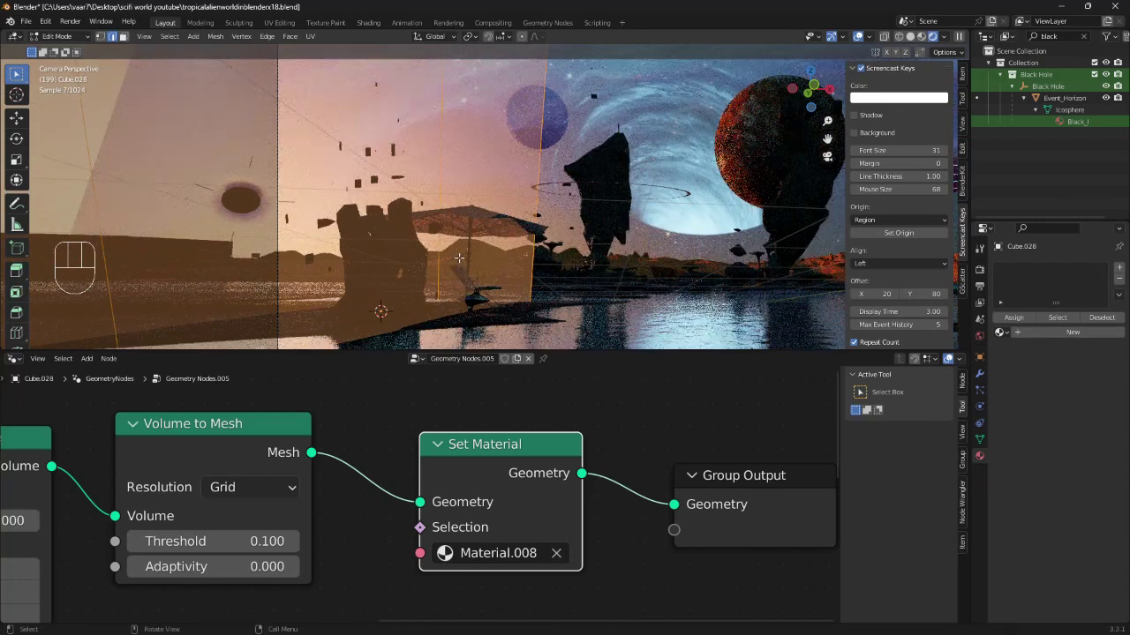
key("Tab")
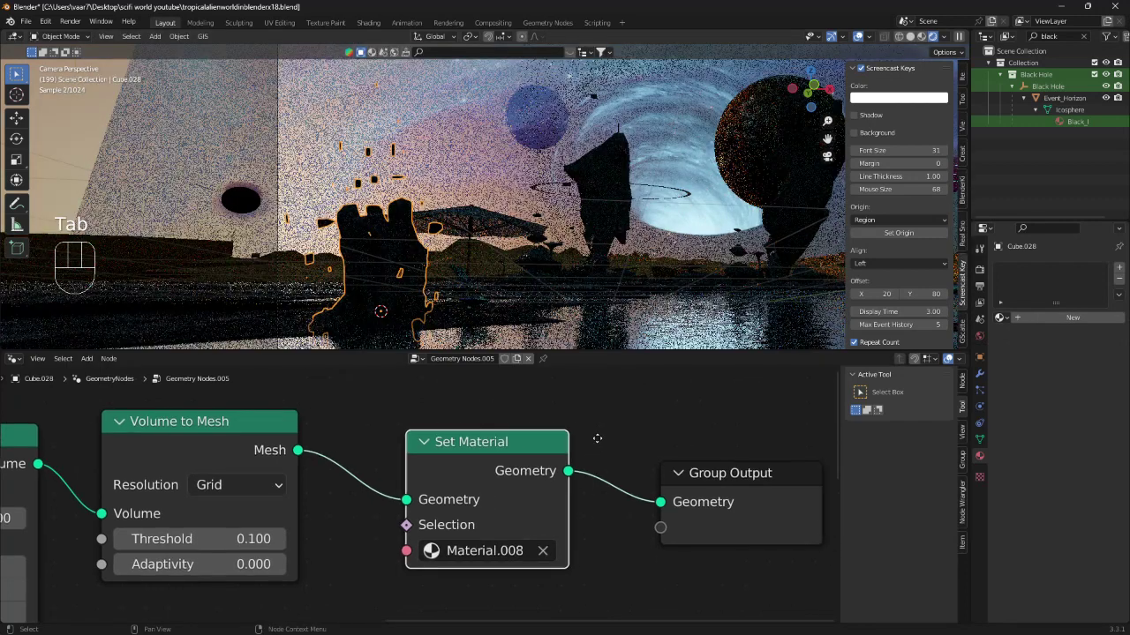
Step: Add a Realize Instances node between the Set Material and Group Output nodes
scroll(600, 433, "right", 5, "ctrl")
left_click_drag(474, 472, 772, 472)
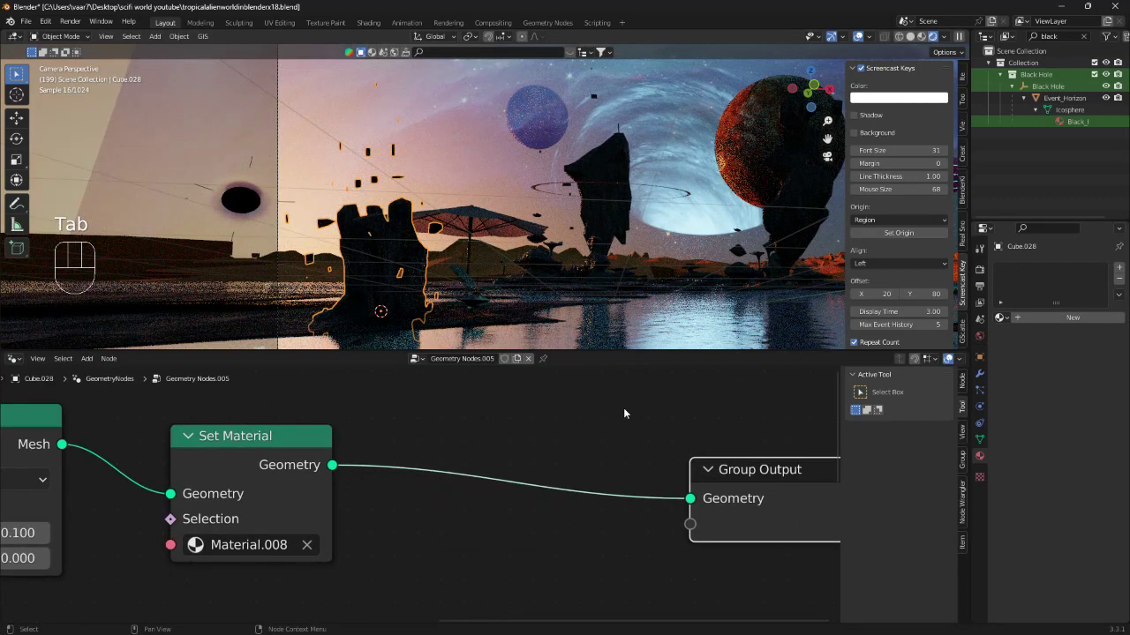
key("shift+a")
left_click(599, 380)
type("reali")
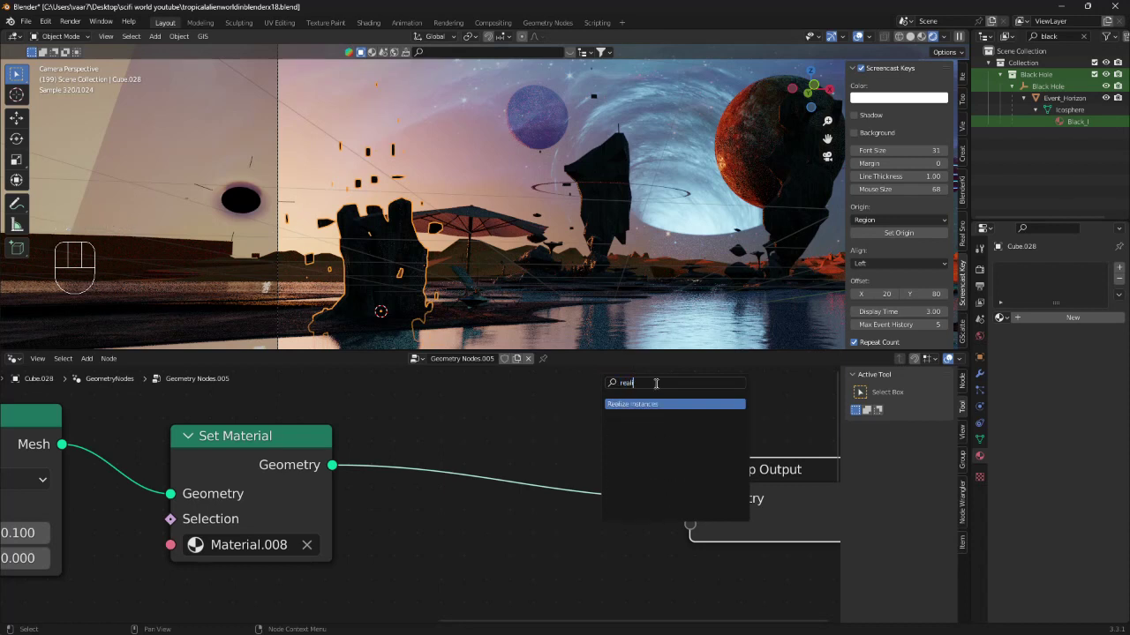
left_click(625, 404)
left_click(450, 451)
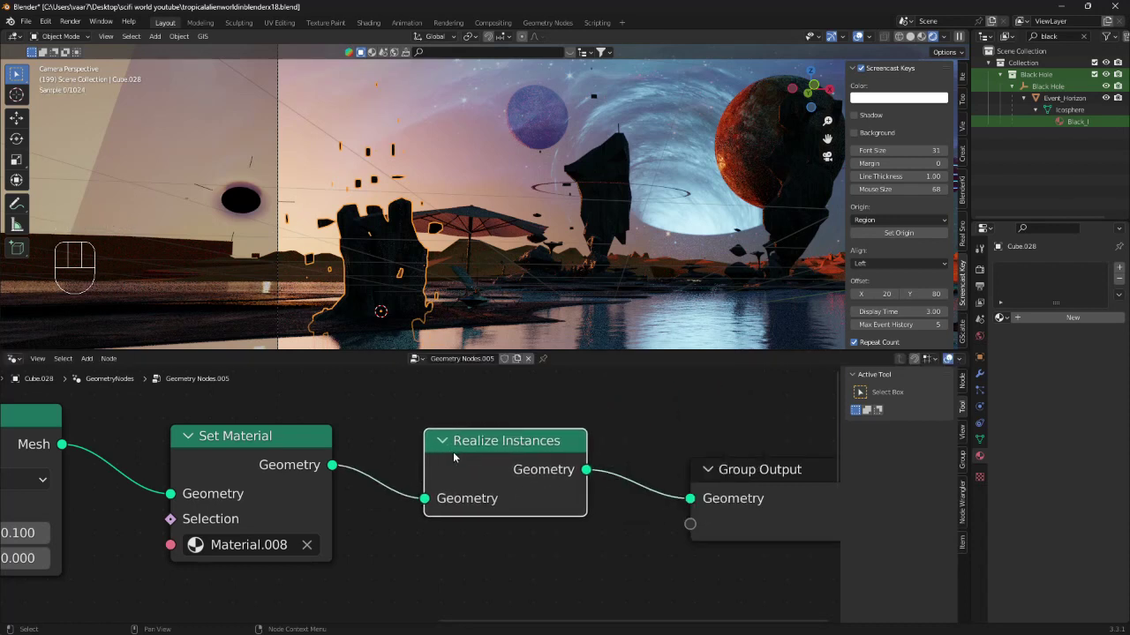
scroll(553, 528, "down", 1)
middle_click_drag(560, 530, 514, 532, "shift")
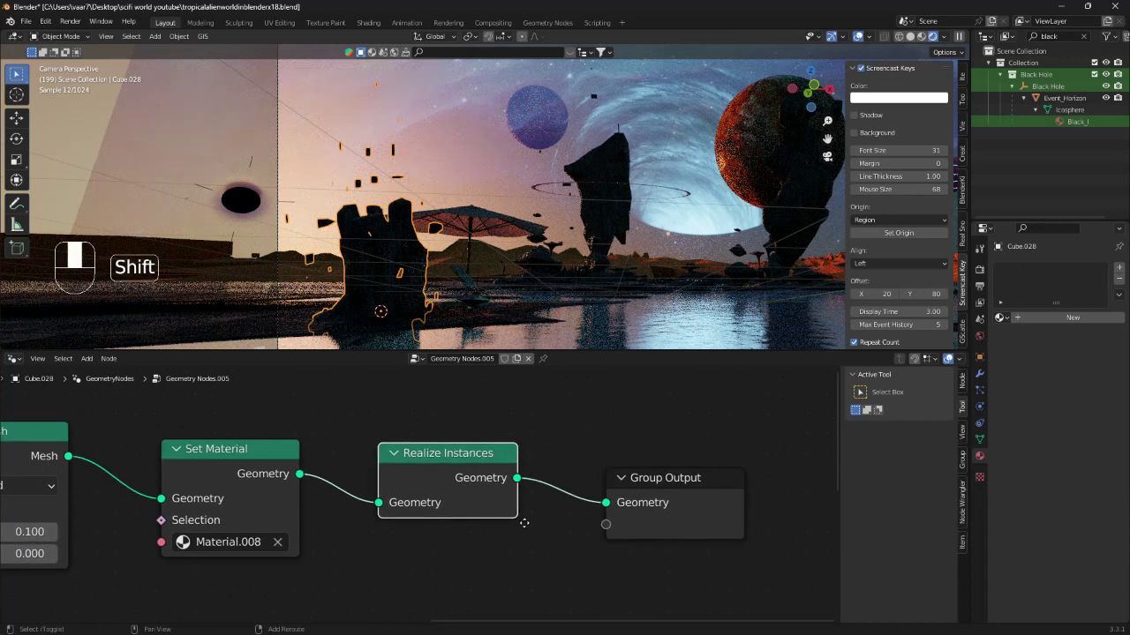
Step: Enlarge the 3D viewport and inspect the rock pillar on the shore
left_click_drag(590, 351, 590, 412)
middle_click_drag(600, 309, 561, 271, "shift")
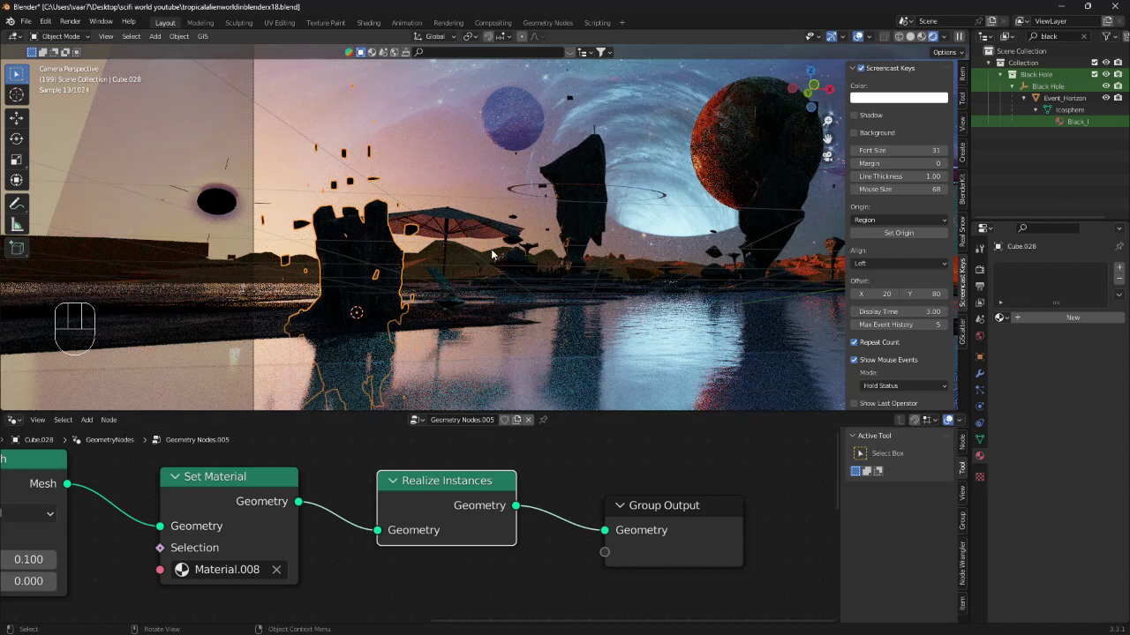
scroll(420, 279, "up", 4)
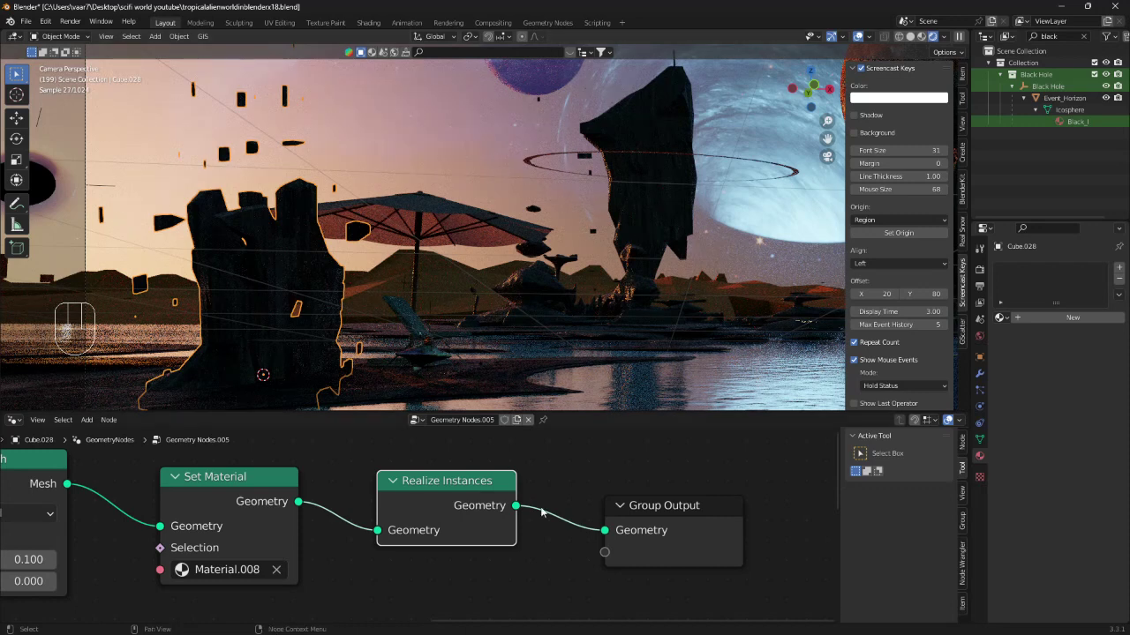
scroll(441, 287, "down", 3)
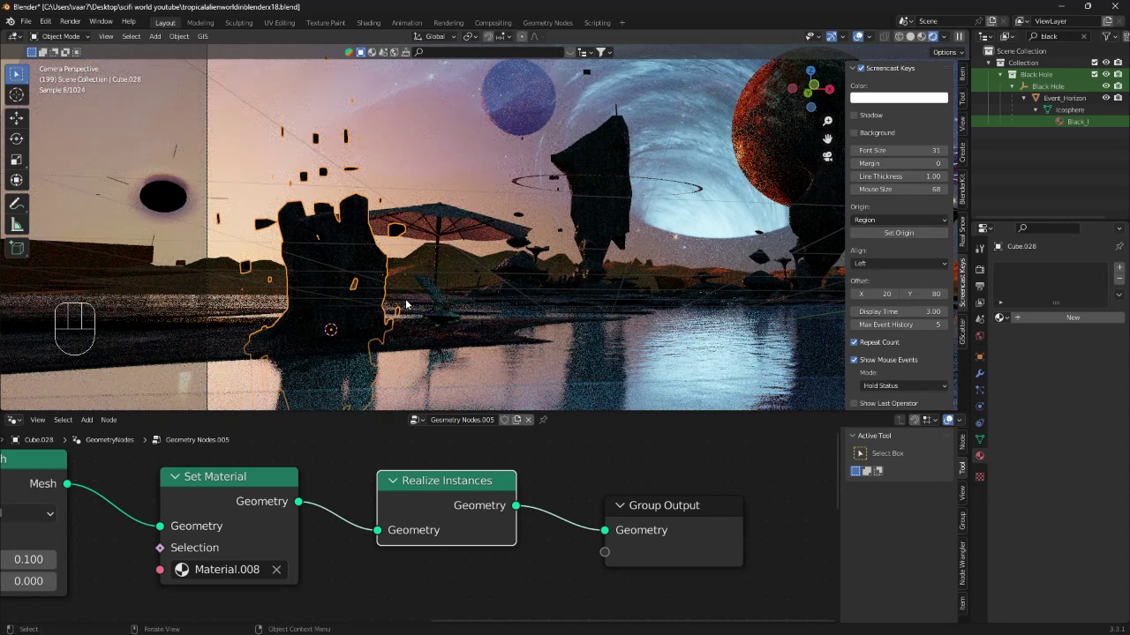
Step: Apply the rock pillar's Geometry Nodes modifier to convert the pillar into a real mesh
scroll(405, 305, "up", 1)
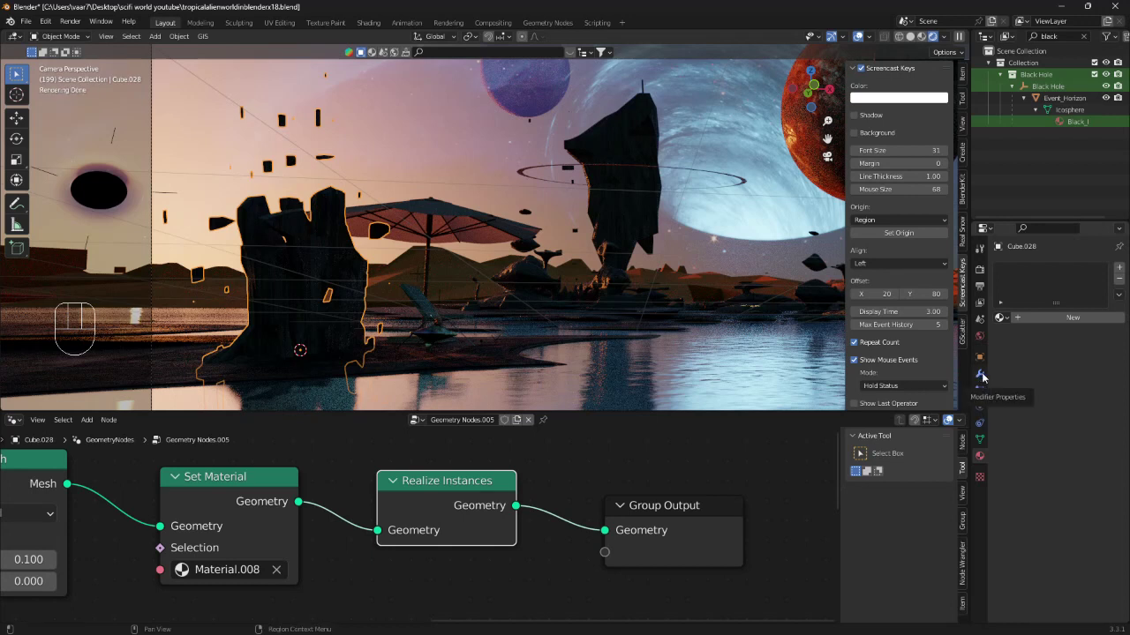
left_click(979, 375)
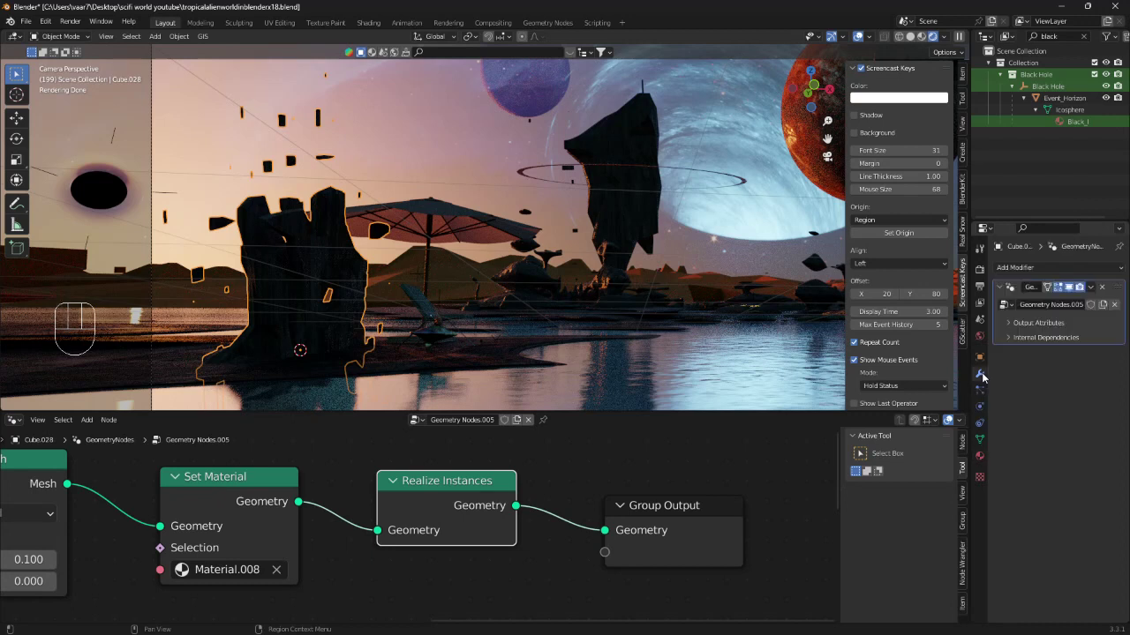
left_click(1092, 288)
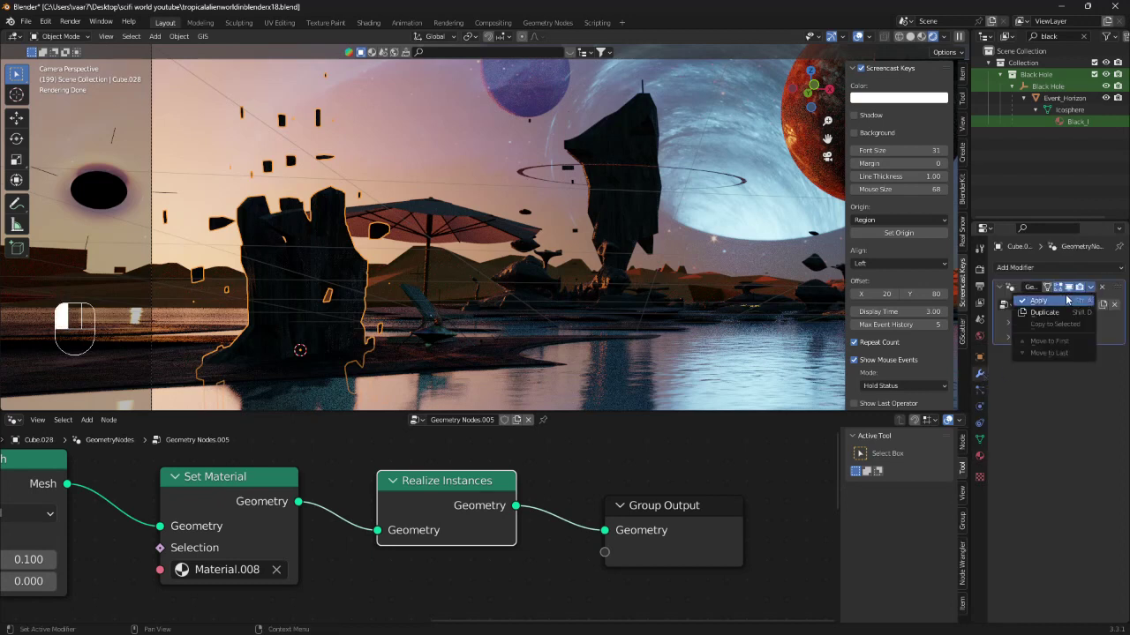
left_click(1062, 301)
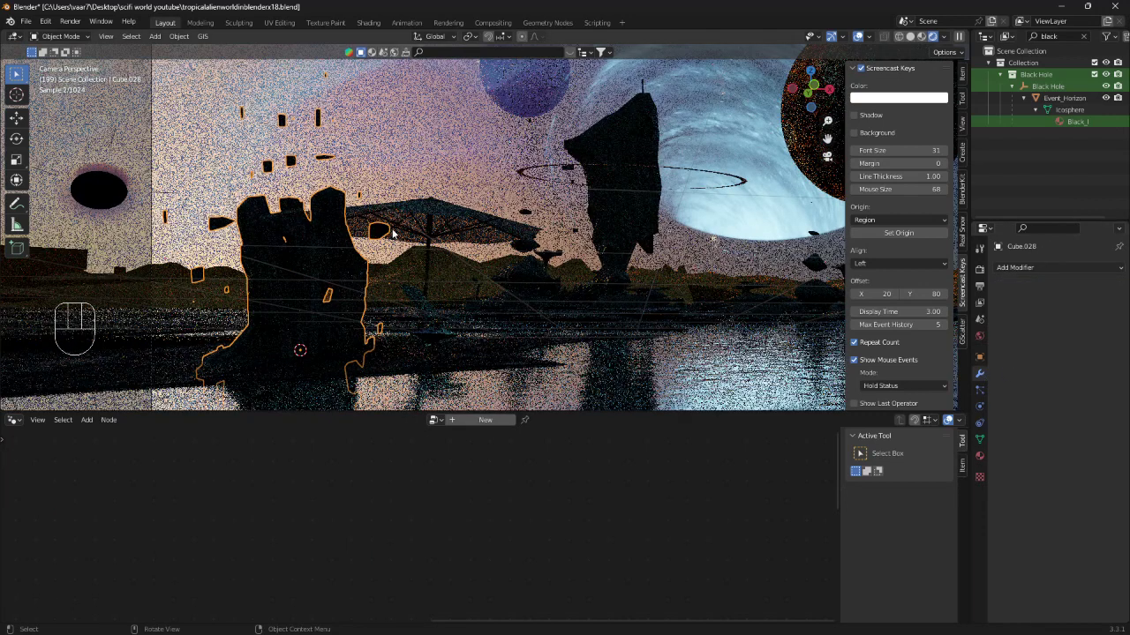
Step: Open the rock pillar's mesh in Edit Mode with solid viewport shading, focusing on the loose fragments above it
key("Tab")
middle_click_drag(410, 217, 515, 235, "shift")
left_click(910, 36)
scroll(416, 267, "up", 6)
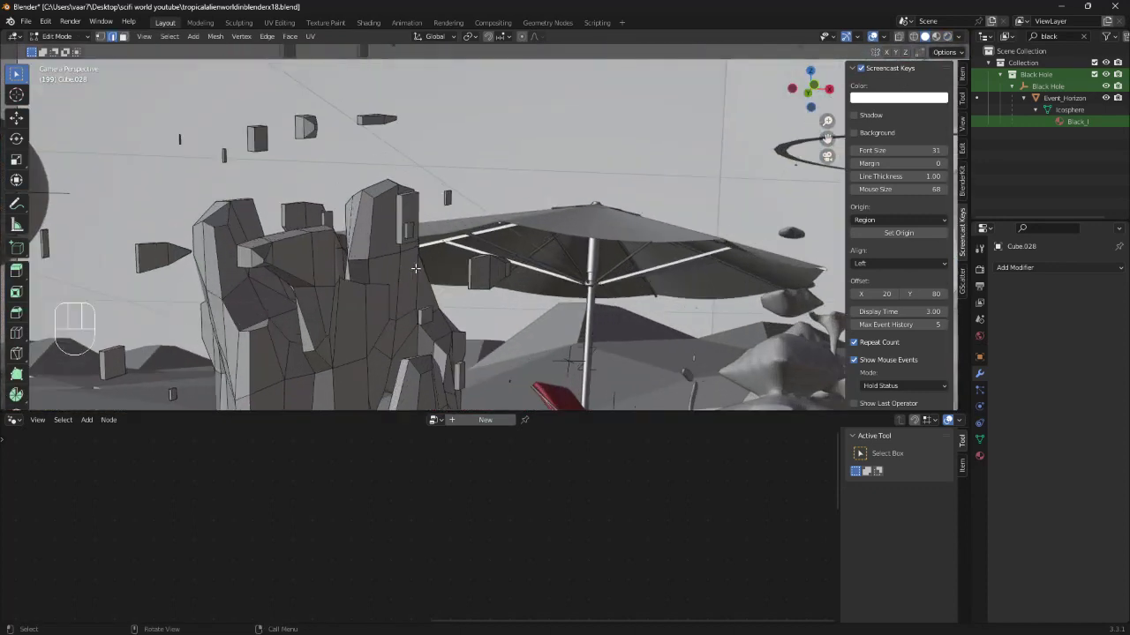
middle_click_drag(416, 267, 448, 267, "shift")
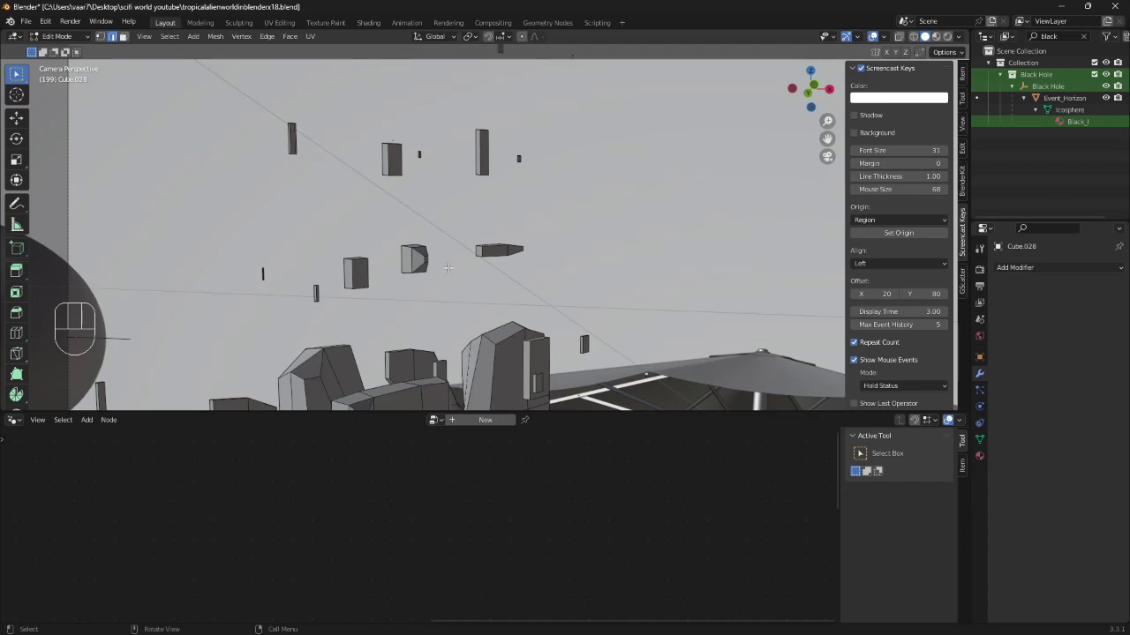
Step: With X-ray on, select the loose fragments floating above the rock pillar, delete them, and return to Object Mode
key("alt+z")
key("alt+z")
key("alt+z")
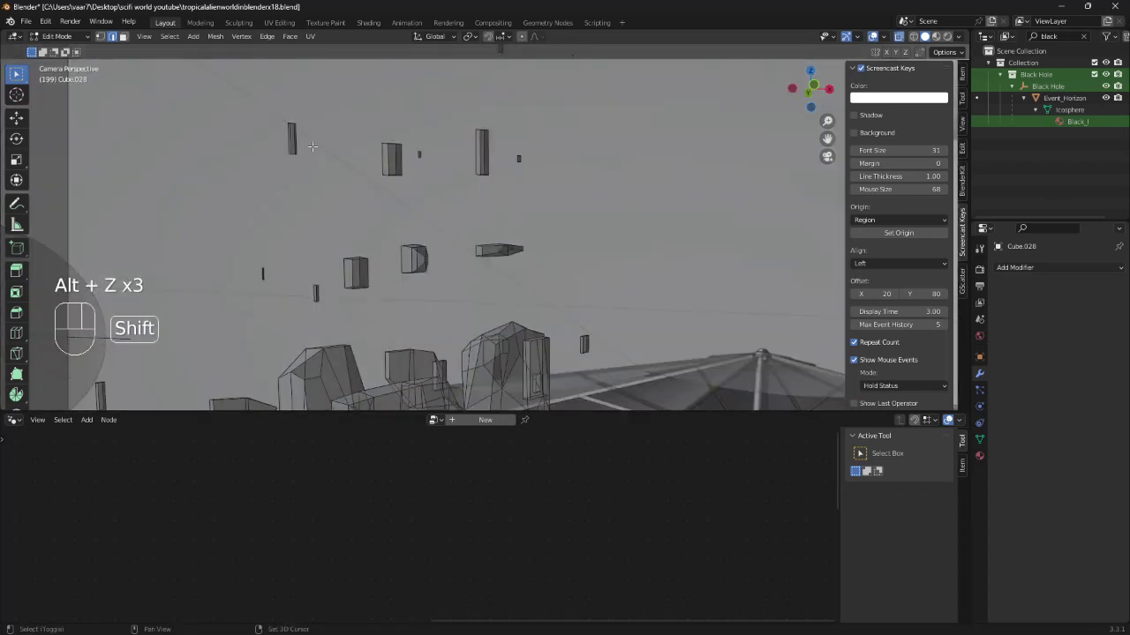
left_click_drag(212, 113, 590, 309, "shift")
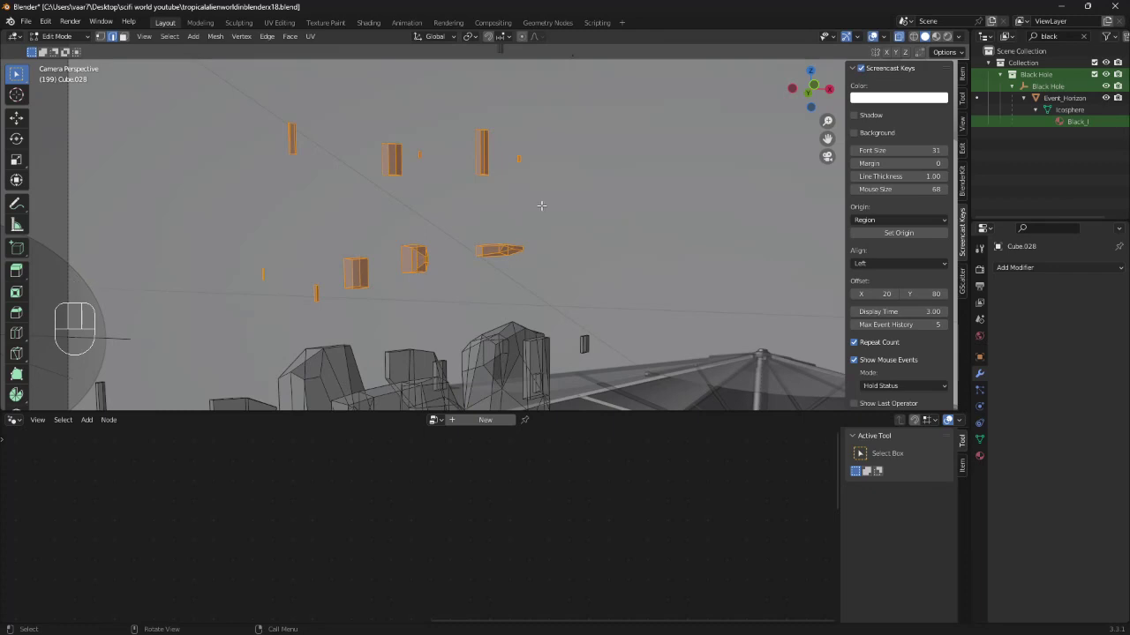
key("x")
left_click(541, 206)
scroll(546, 220, "down", 2)
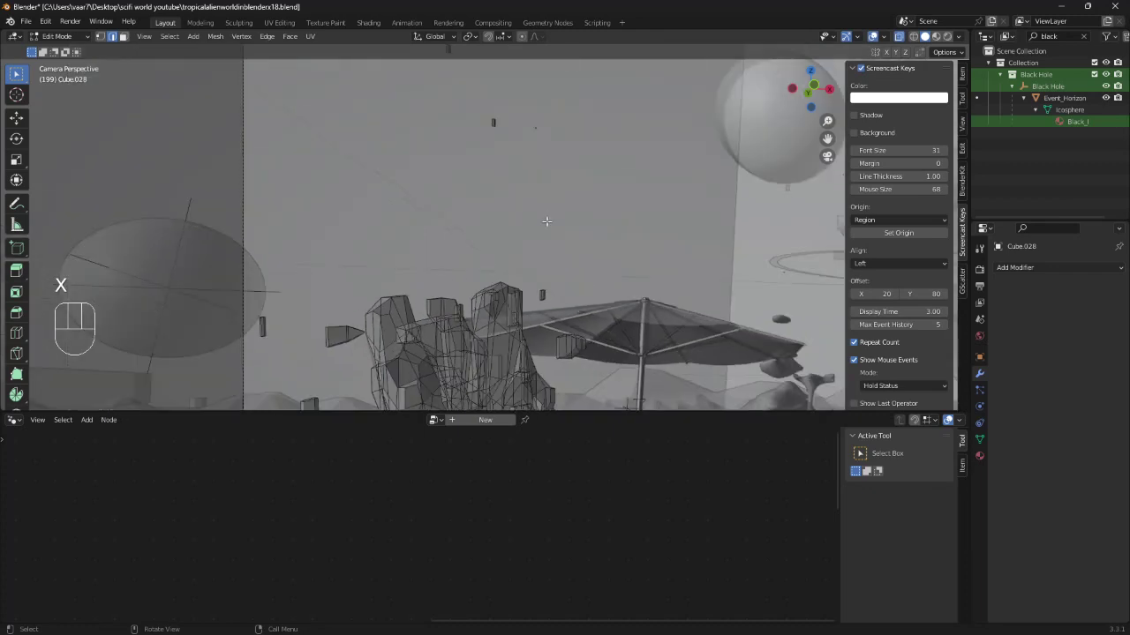
scroll(546, 221, "down", 2)
key("Tab")
Step: Turn off X-ray, switch to rendered shading, and enlarge the 3D viewport to show the whole camera frame
middle_click_drag(594, 275, 359, 157, "shift")
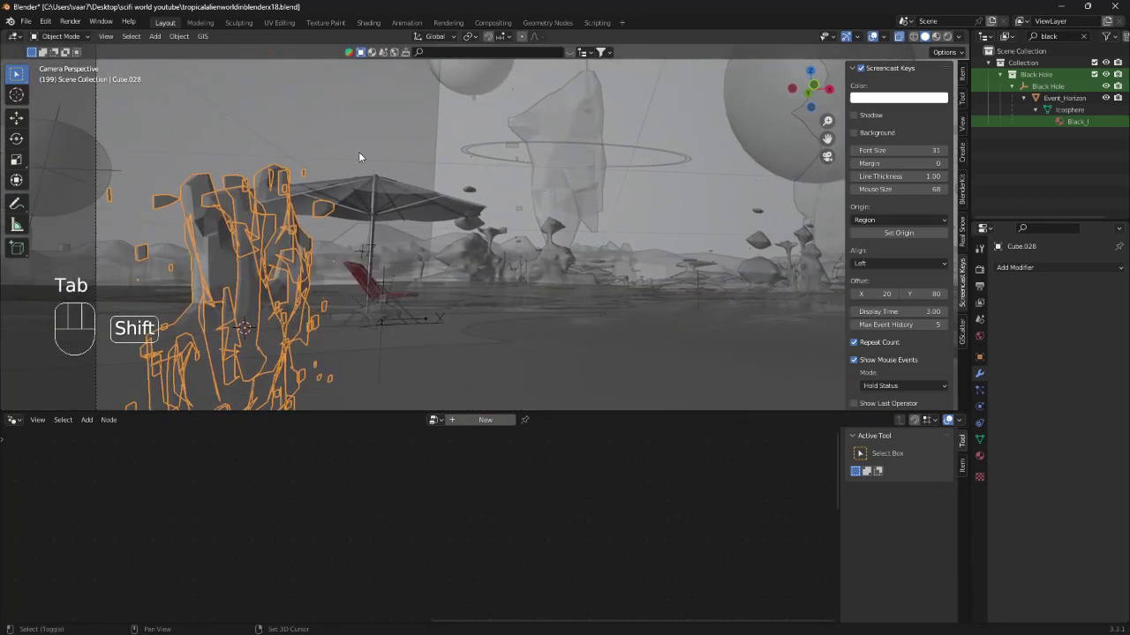
scroll(511, 233, "down", 4)
key("alt+z")
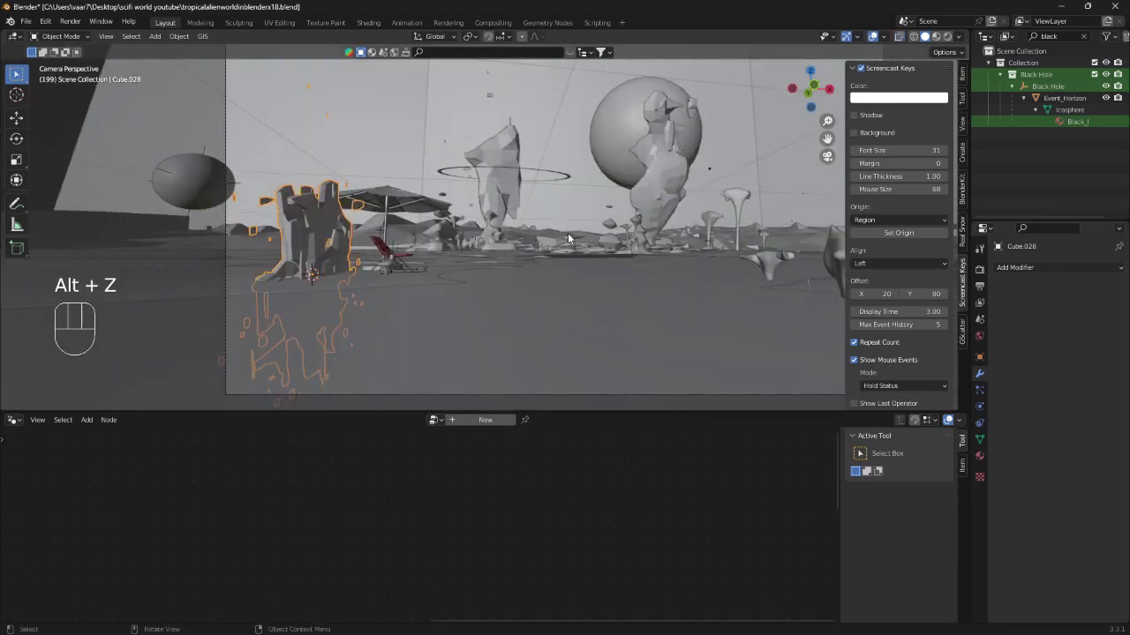
left_click(947, 38)
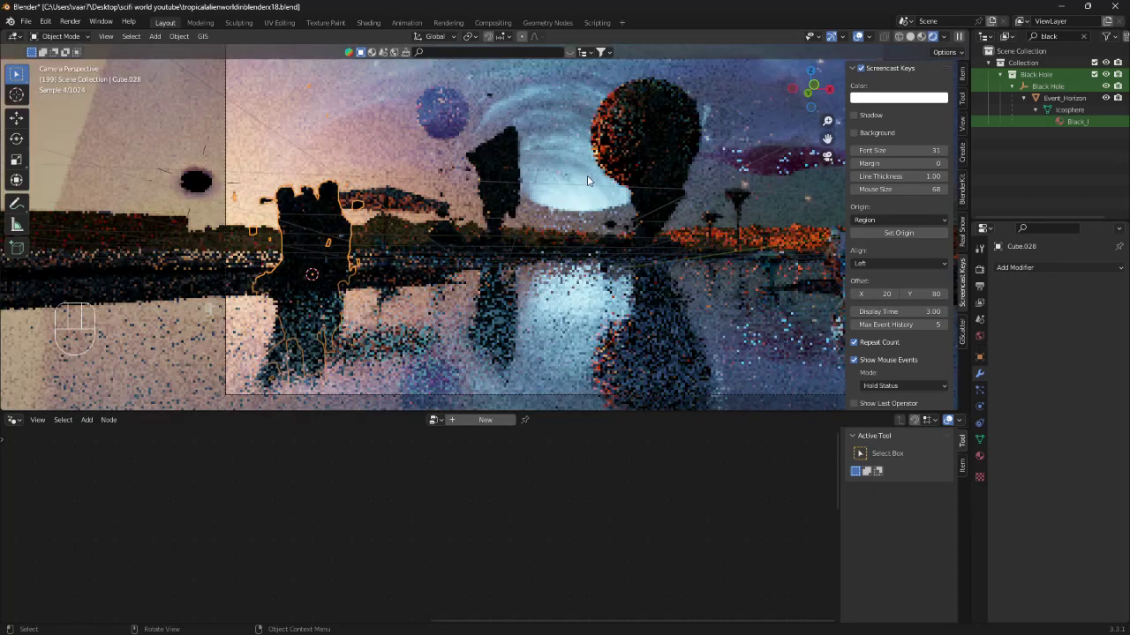
middle_click_drag(589, 240, 558, 253, "shift")
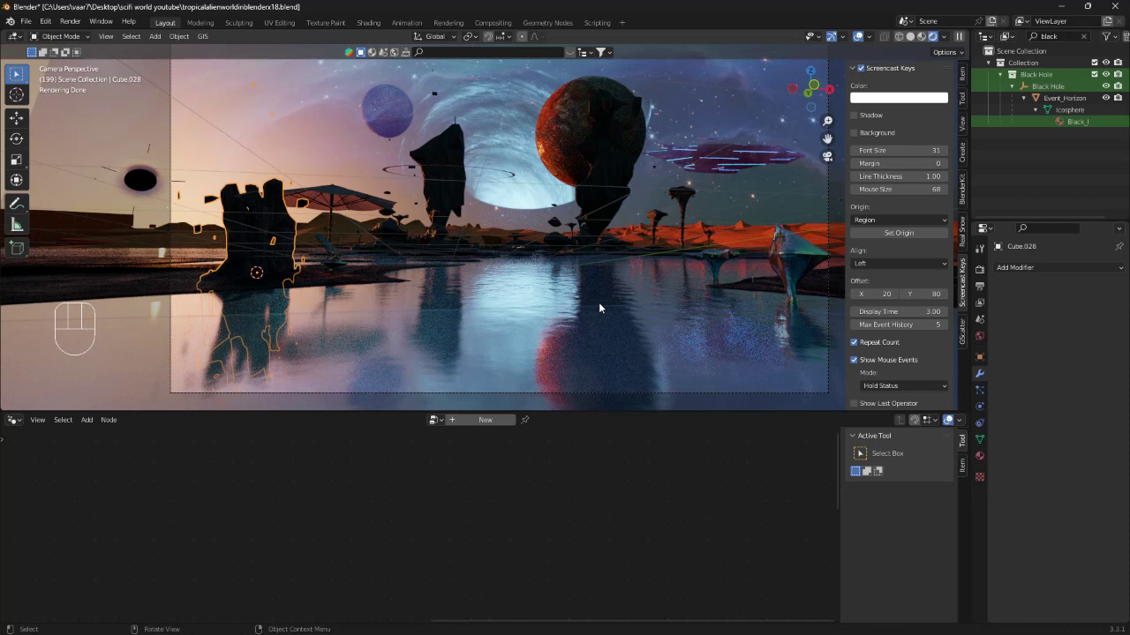
middle_click_drag(600, 303, 603, 397, "shift")
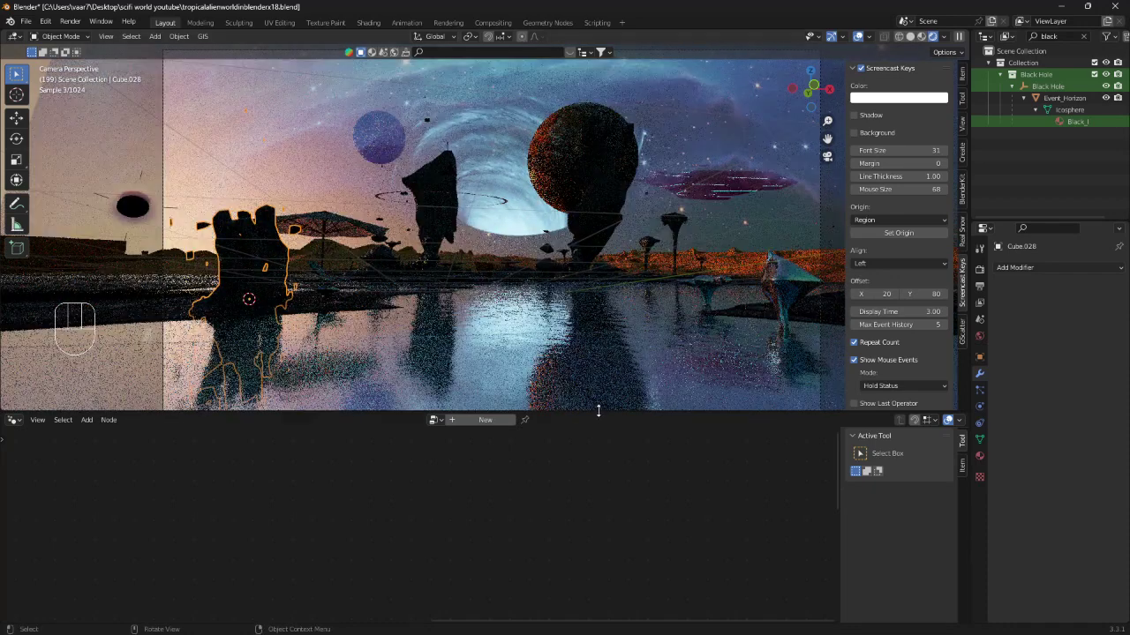
left_click_drag(597, 411, 597, 509)
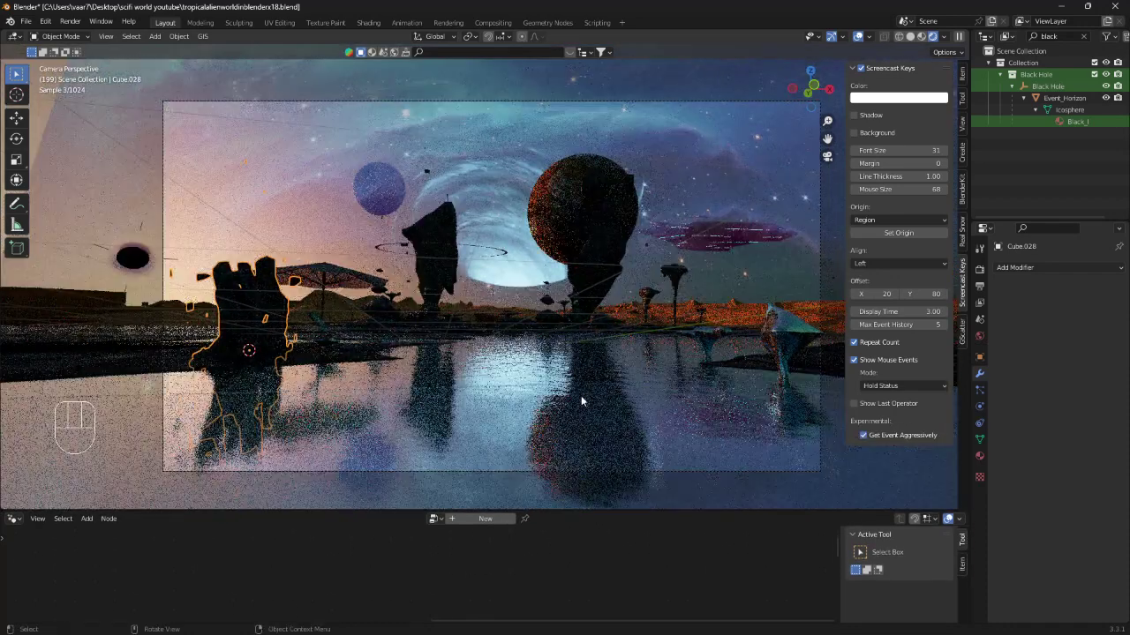